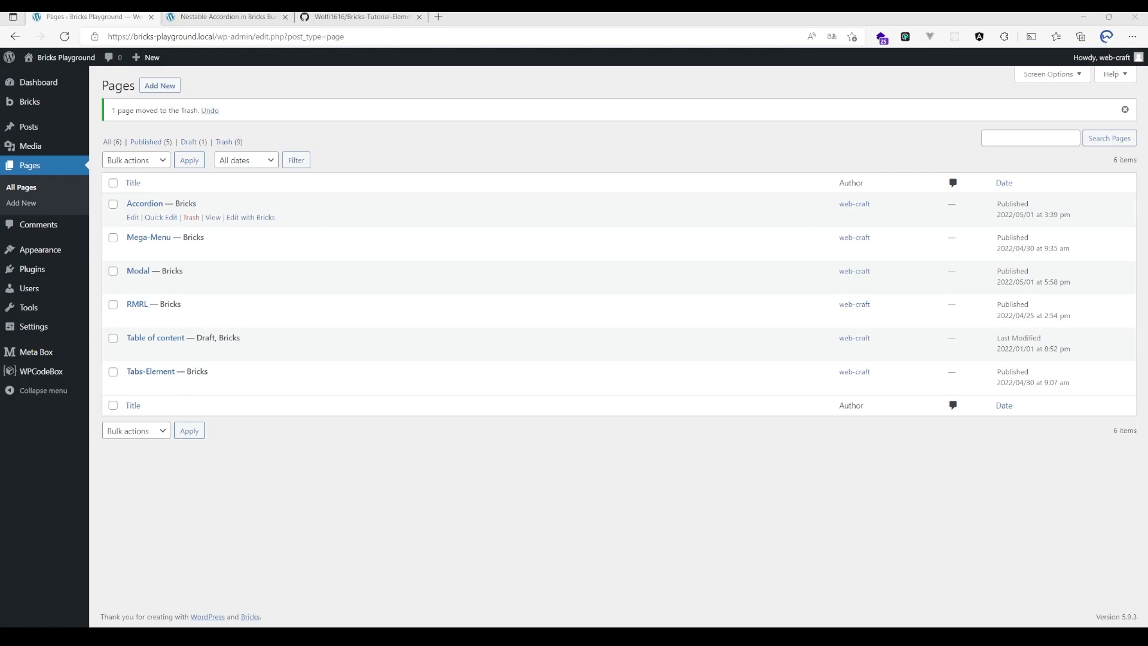
# Step: View the live Accordion page and toggle its second accordion heading open and closed
pyautogui.click(212, 217)
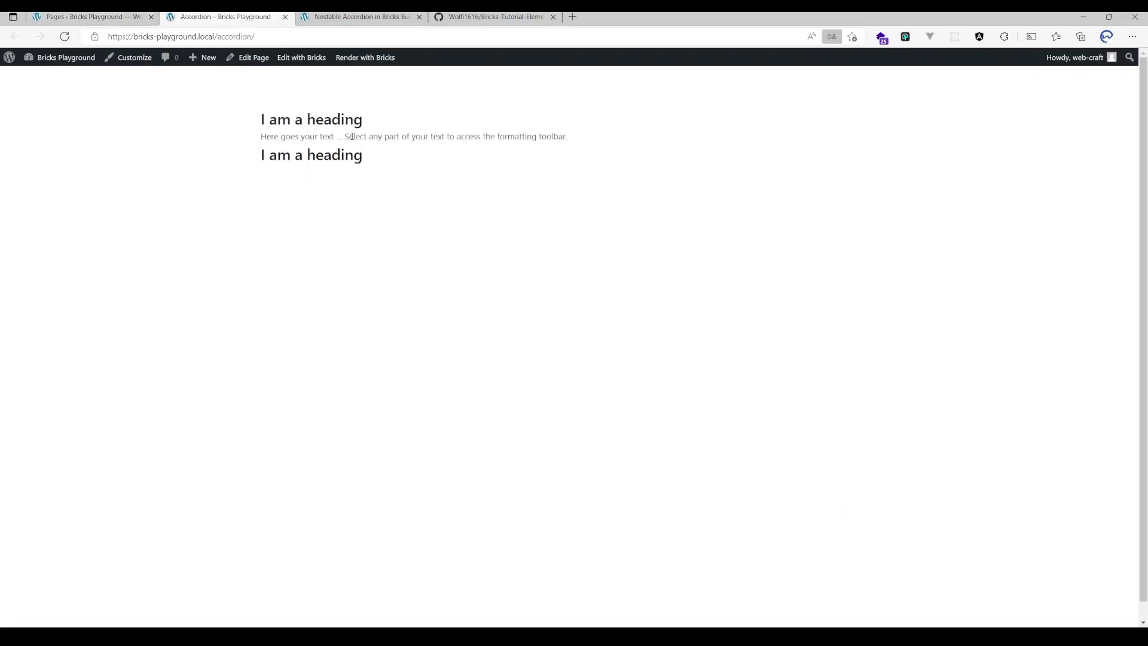
pyautogui.click(331, 120)
pyautogui.click(334, 141)
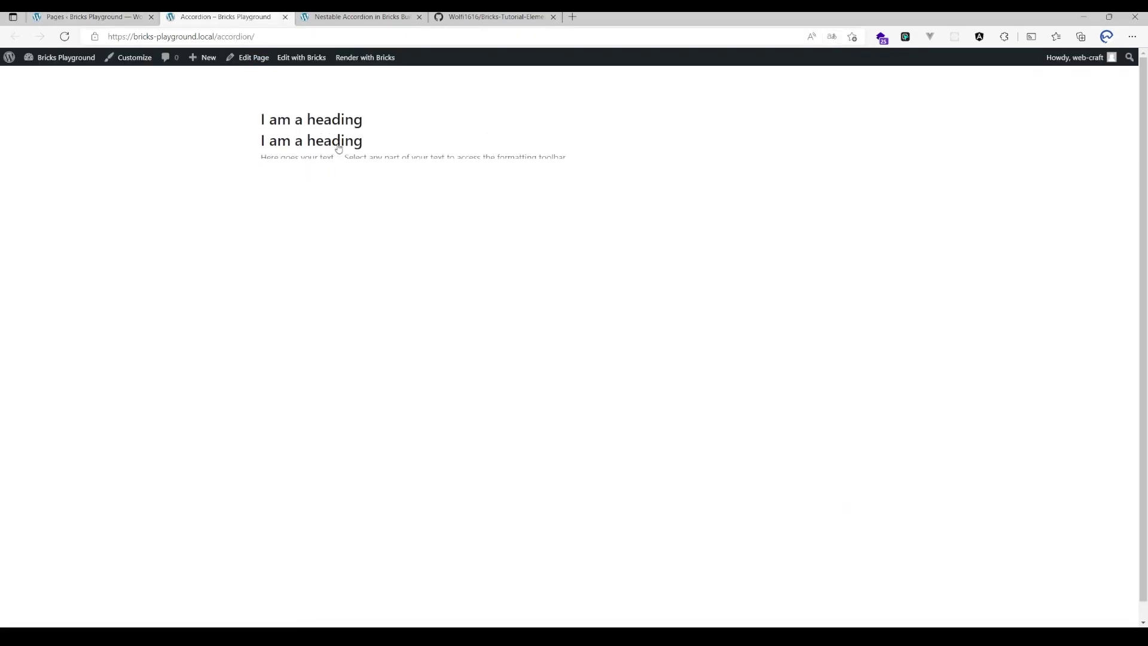
# Step: Expand the tutorial's Header & Content and Enqueue & Initialize steps, then open the child-theme repository
pyautogui.click(346, 17)
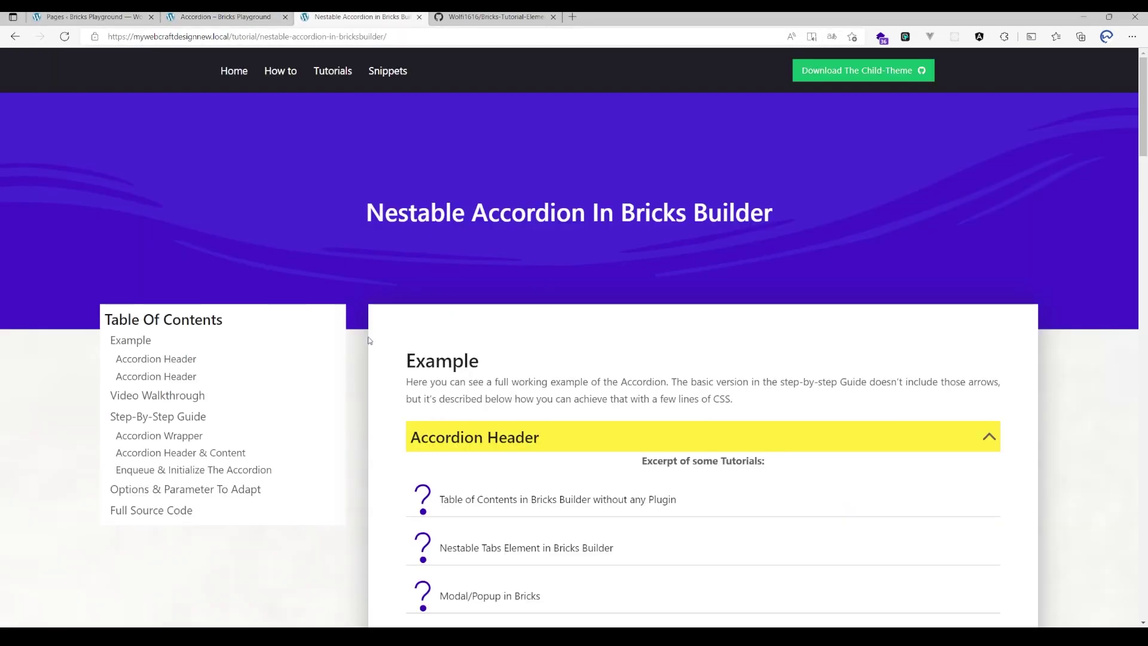
pyautogui.scroll(-5, 602, 281)
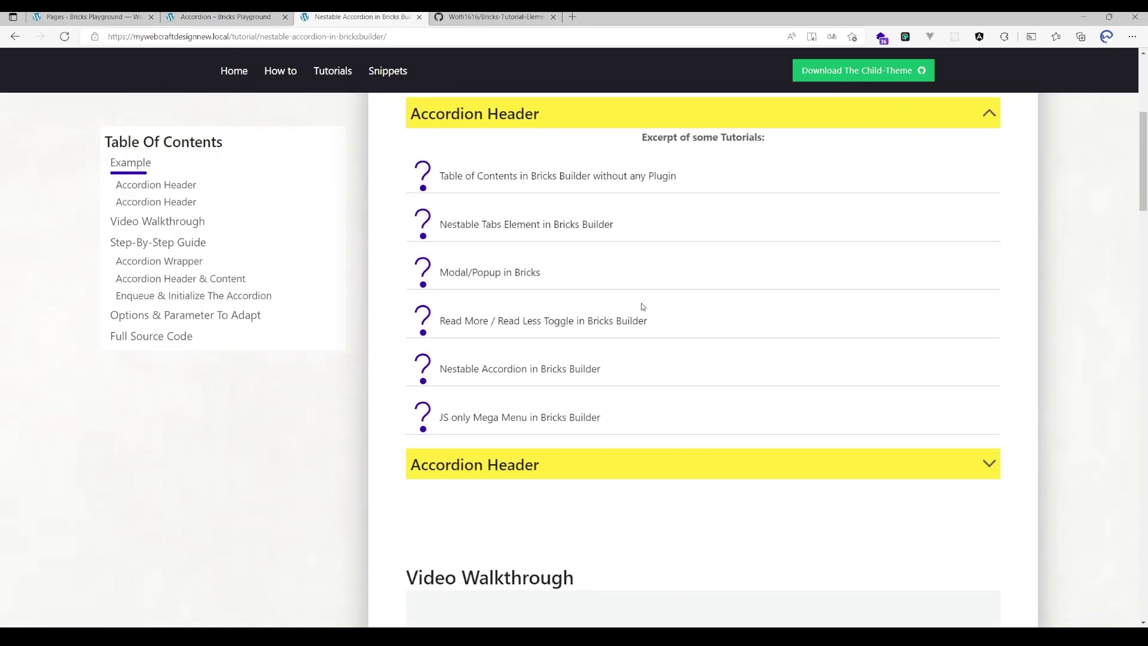
pyautogui.scroll(-5, 602, 281)
pyautogui.scroll(-5, 602, 281)
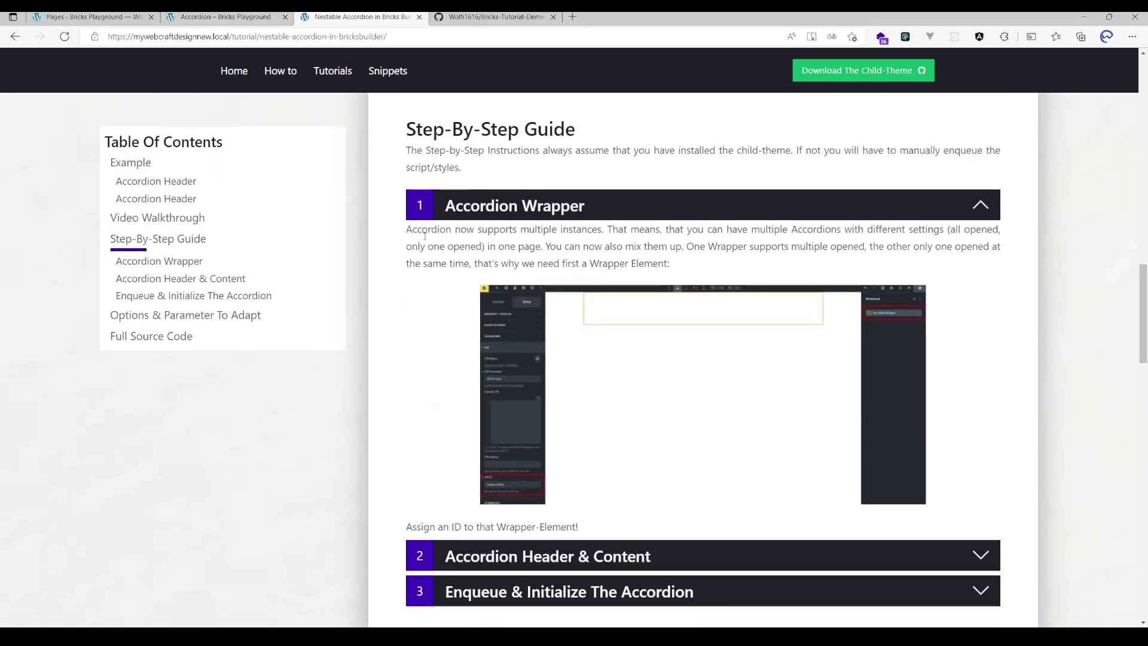
pyautogui.click(550, 555)
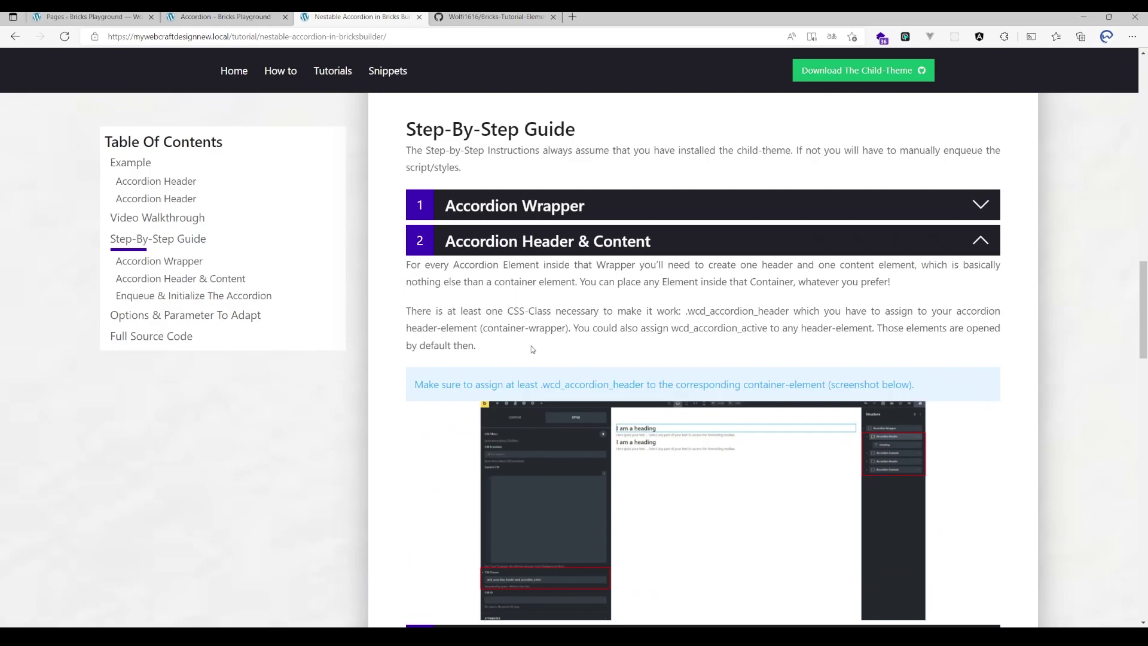
pyautogui.scroll(-5, 546, 449)
pyautogui.click(527, 379)
pyautogui.scroll(4, 527, 389)
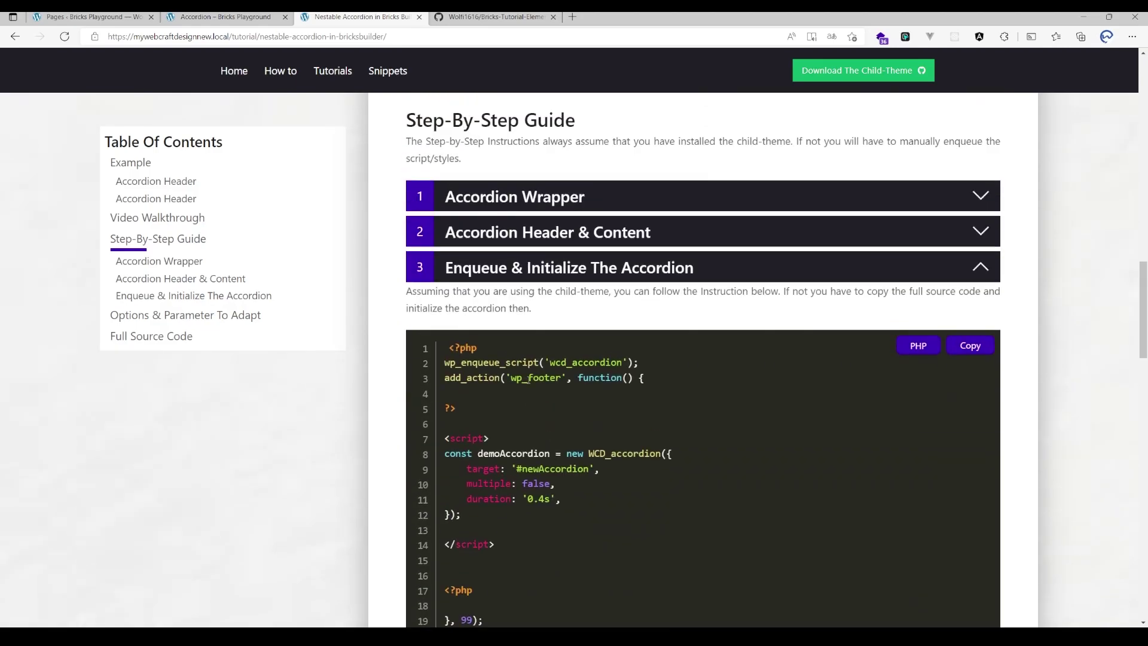
pyautogui.scroll(2, 528, 389)
pyautogui.scroll(5, 541, 305)
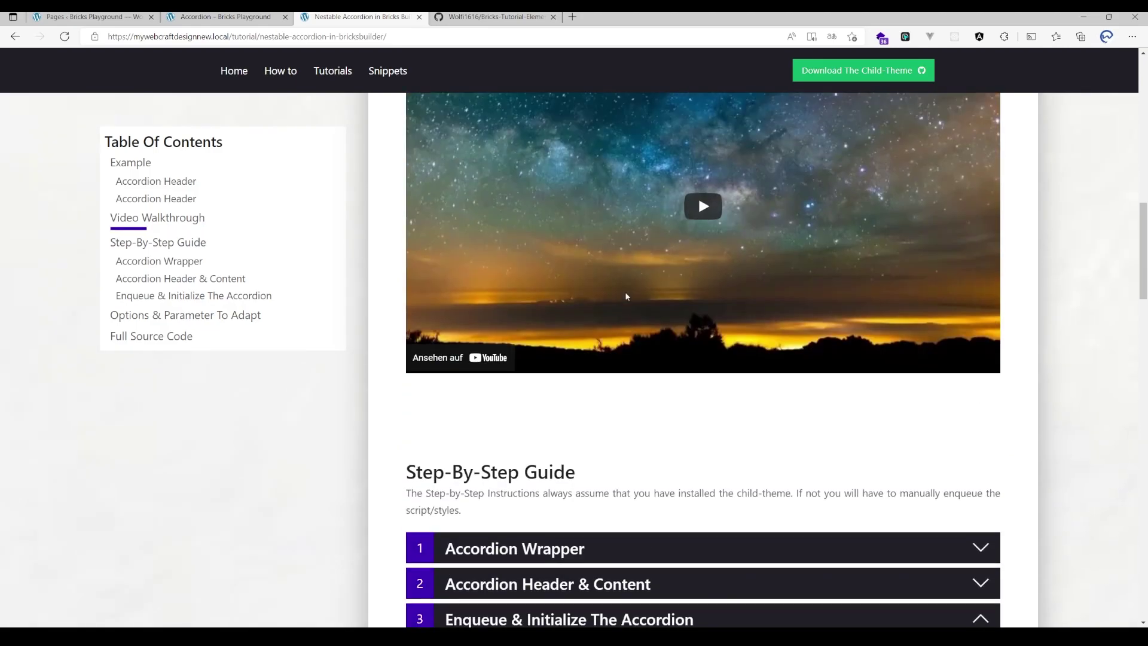
pyautogui.scroll(5, 624, 292)
pyautogui.scroll(5, 646, 296)
pyautogui.scroll(2, 801, 176)
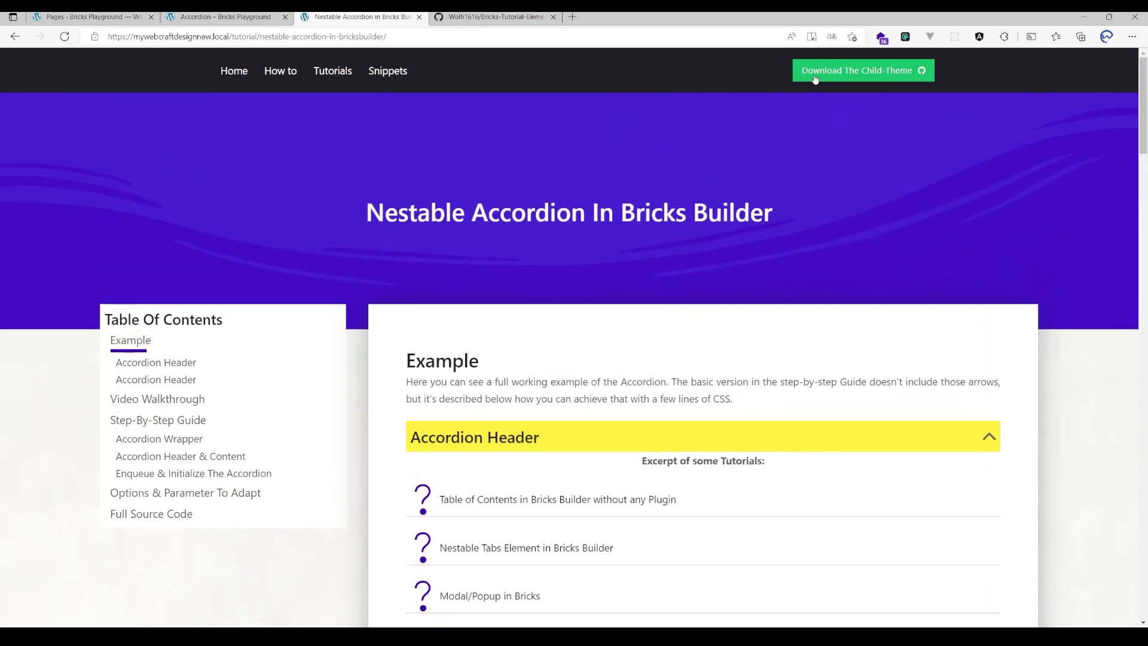
pyautogui.click(856, 70)
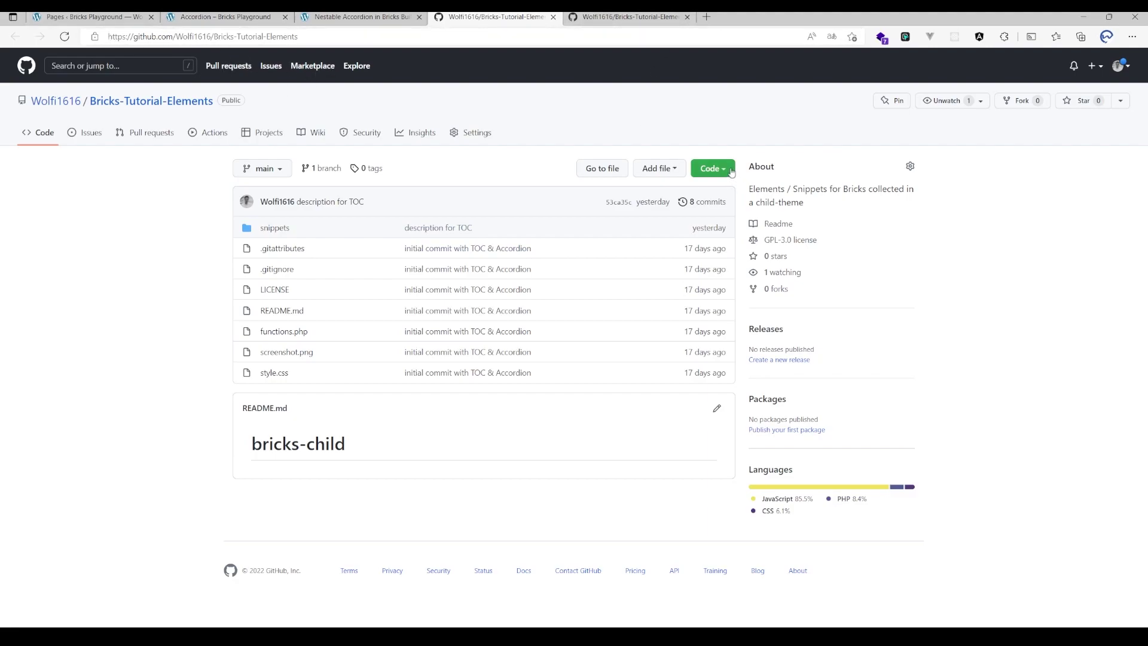
# Step: Glance at the clone options, then view snippets/accordion/wcd_accordion.js and return to the folder listing
pyautogui.click(712, 168)
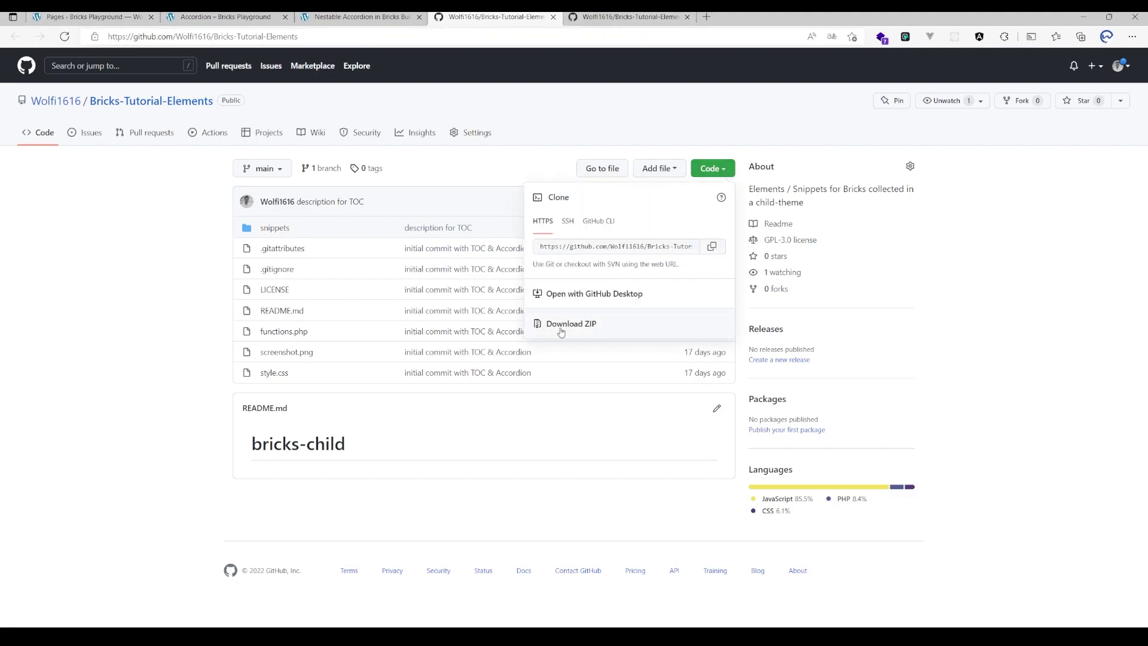
pyautogui.click(3, 231)
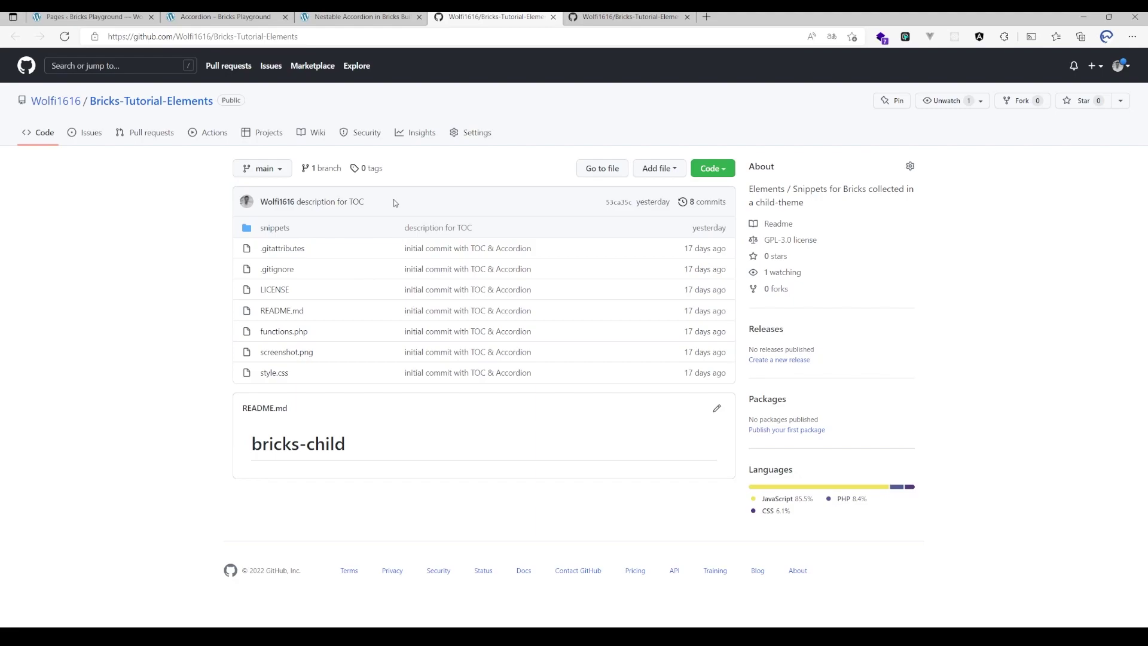
pyautogui.click(274, 228)
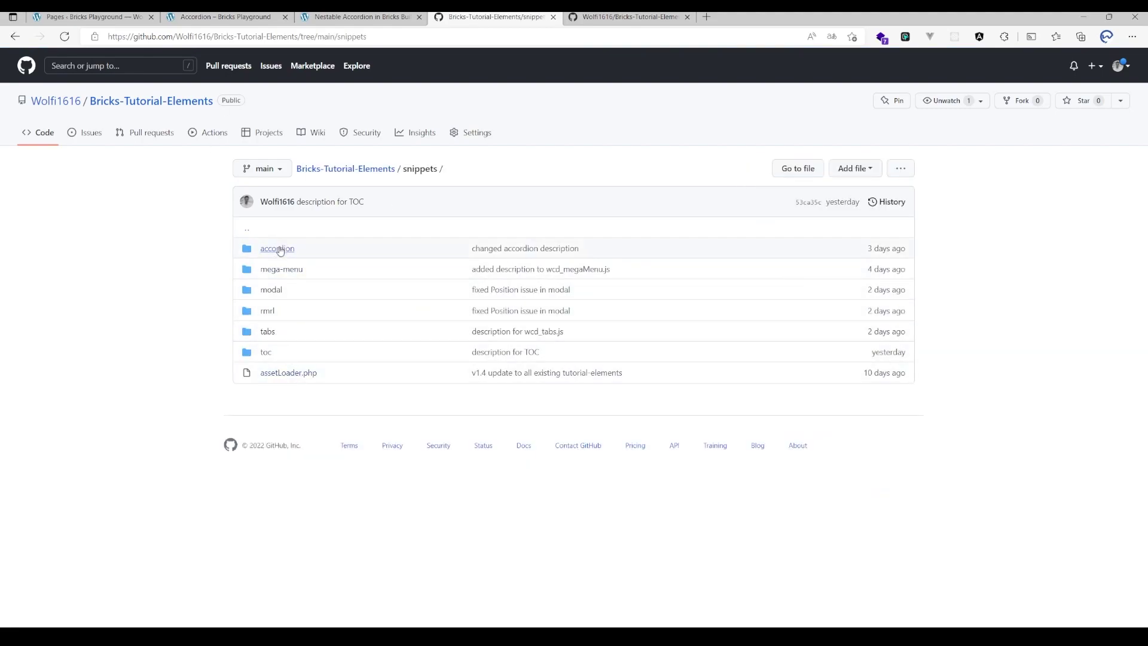
pyautogui.click(277, 249)
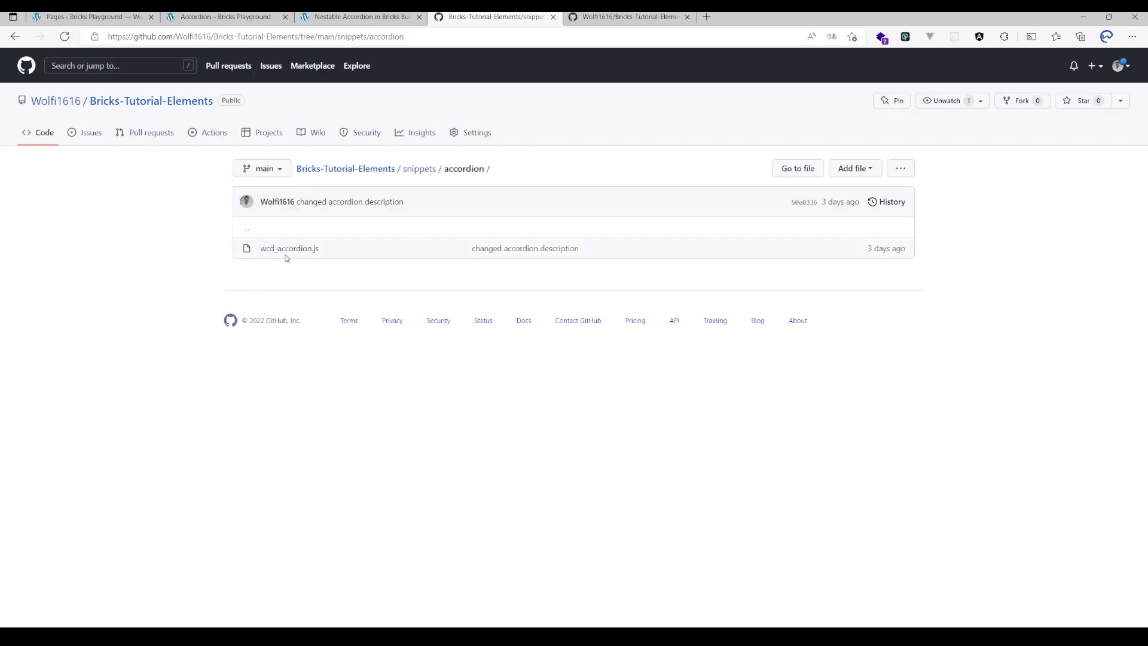
pyautogui.click(290, 248)
pyautogui.scroll(-5, 425, 324)
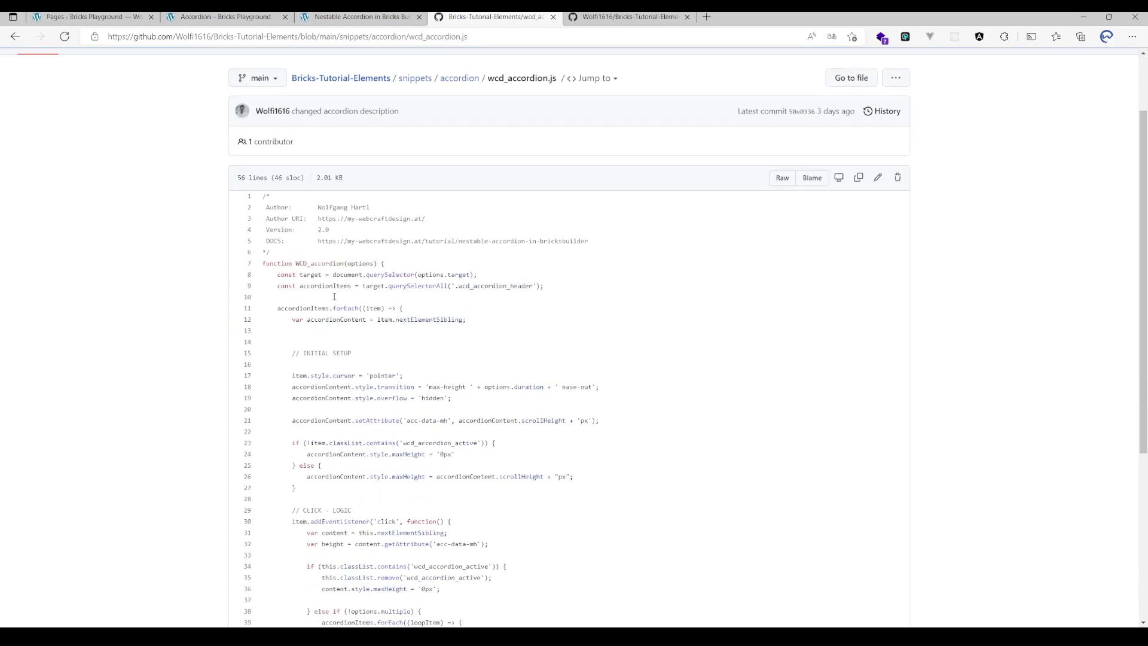
pyautogui.hotkey('alt', 'Left')
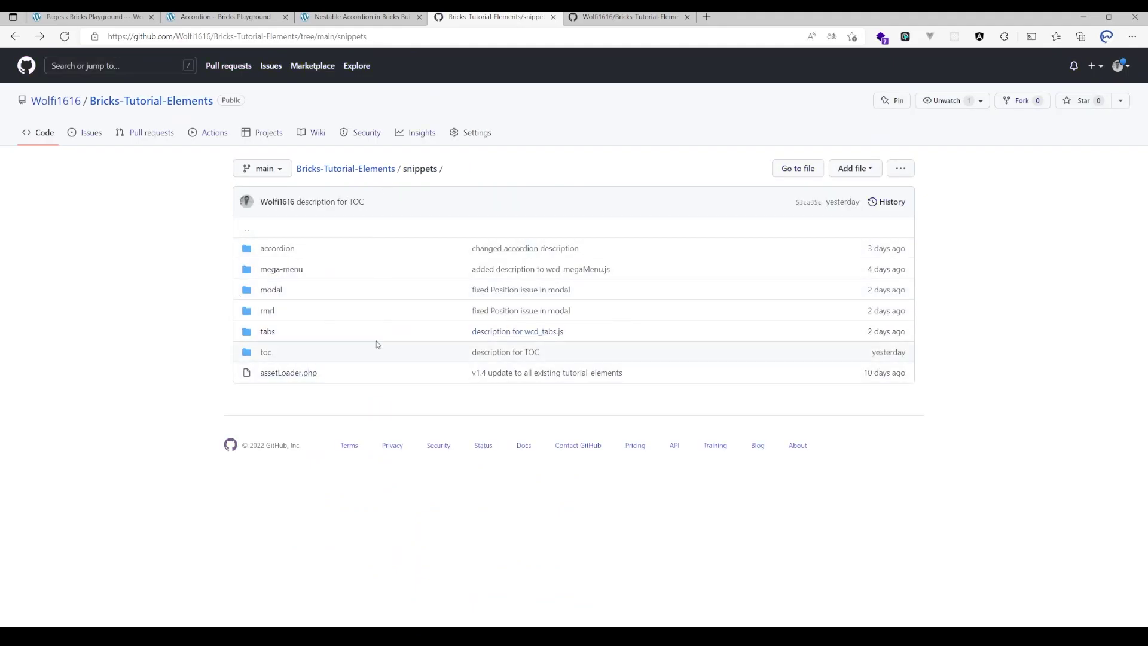
# Step: Collapse the tutorial's Enqueue step and expand its Accordion Wrapper step, then return to WordPress
pyautogui.click(359, 16)
pyautogui.scroll(-5, 524, 309)
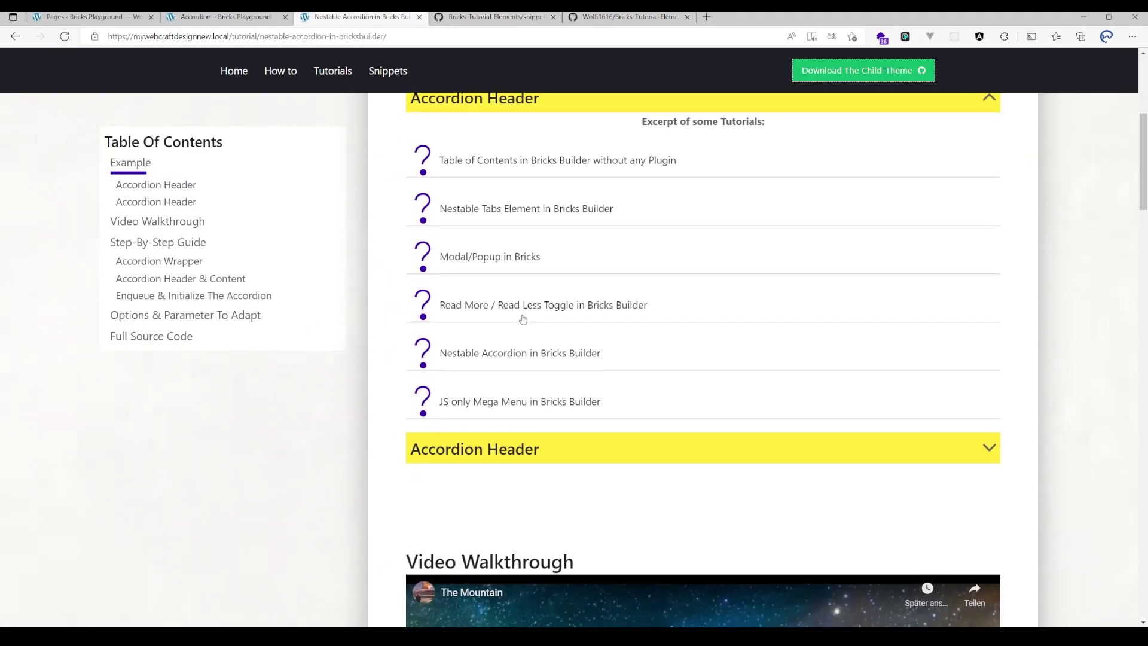
pyautogui.scroll(-3, 525, 320)
pyautogui.scroll(3, 523, 321)
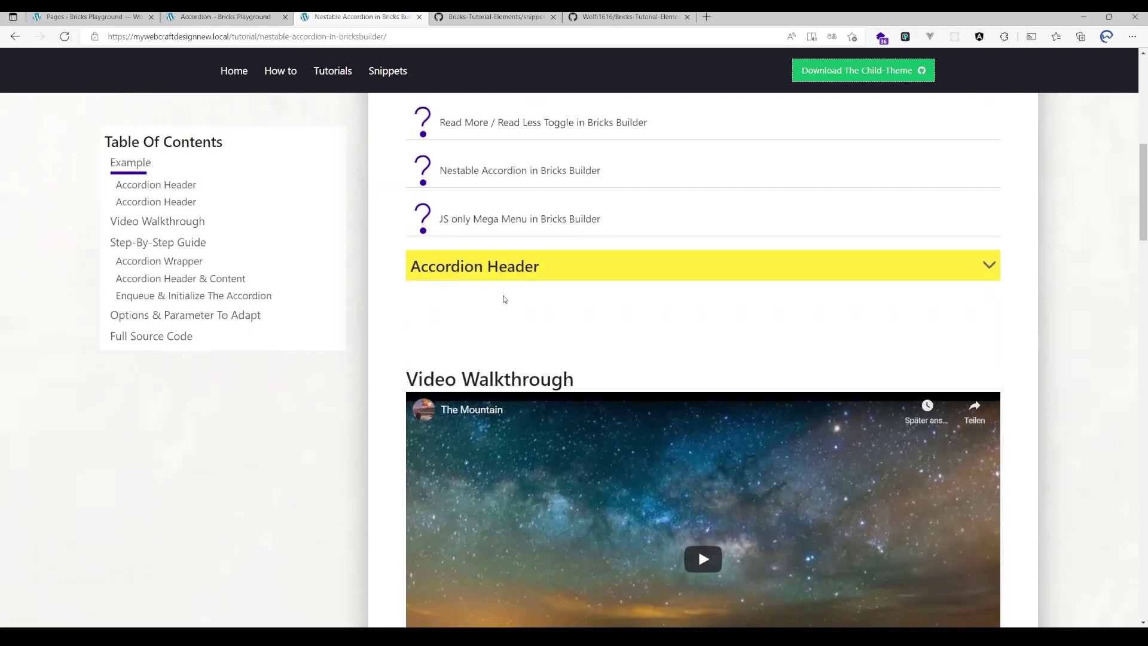
pyautogui.scroll(-8, 502, 296)
pyautogui.scroll(-3, 500, 294)
pyautogui.click(529, 363)
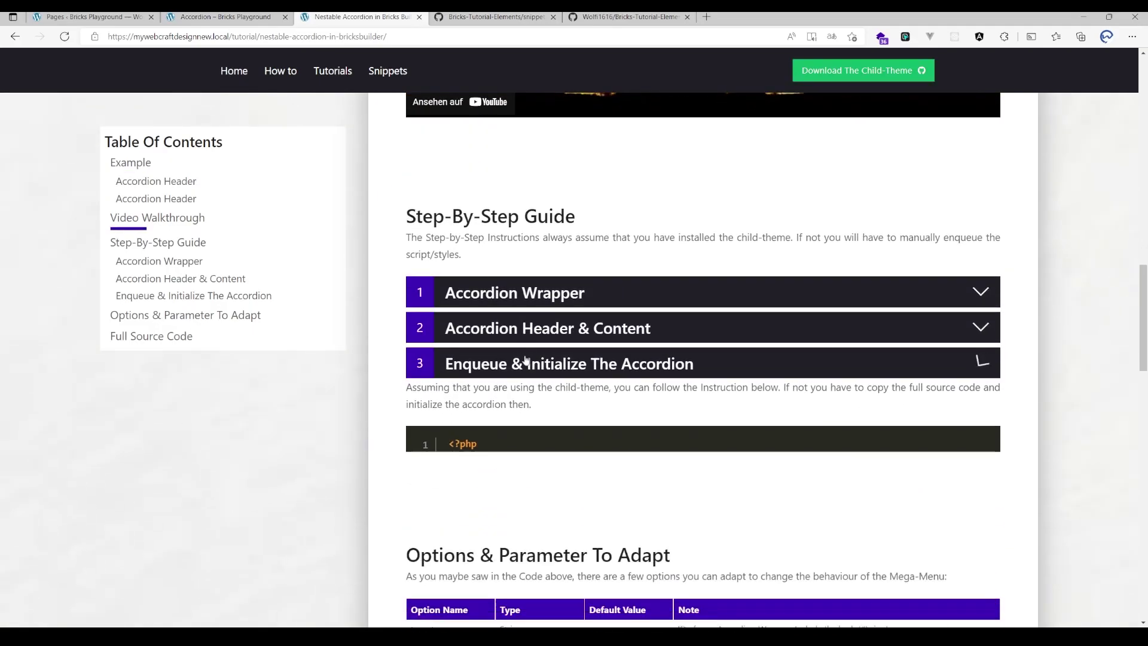
pyautogui.click(482, 297)
pyautogui.scroll(10, 577, 426)
pyautogui.scroll(8, 577, 359)
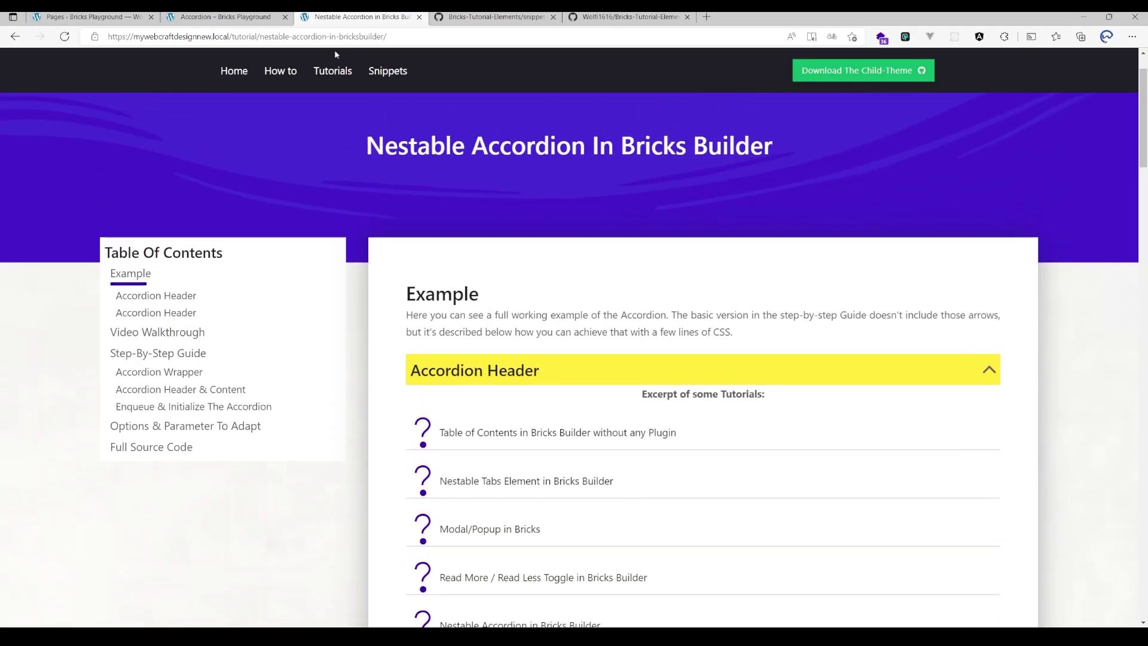
pyautogui.click(219, 16)
# Step: Create and publish a new page titled Accordion2, then edit it with Bricks
pyautogui.click(90, 16)
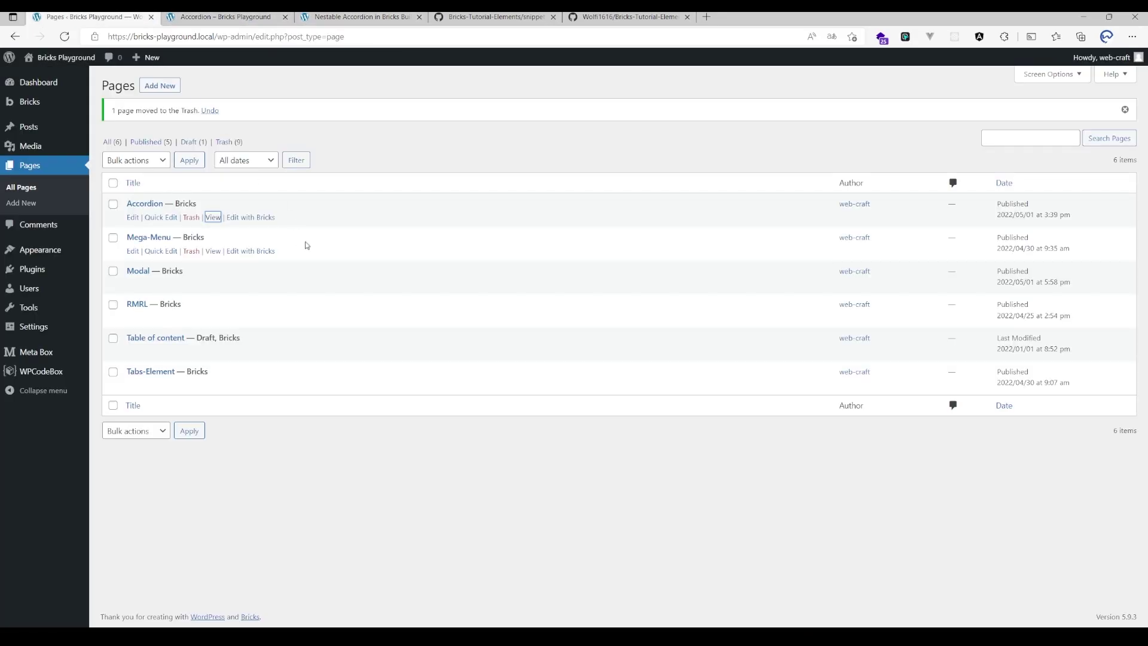
pyautogui.click(159, 85)
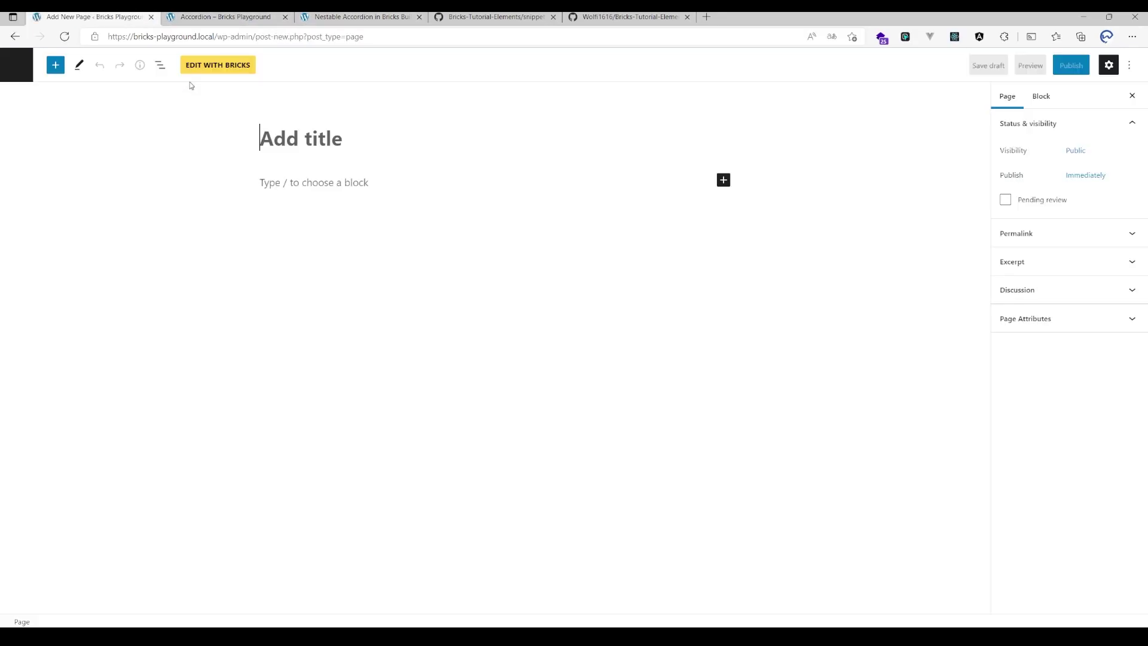
pyautogui.click(300, 138)
pyautogui.write('Accordion2')
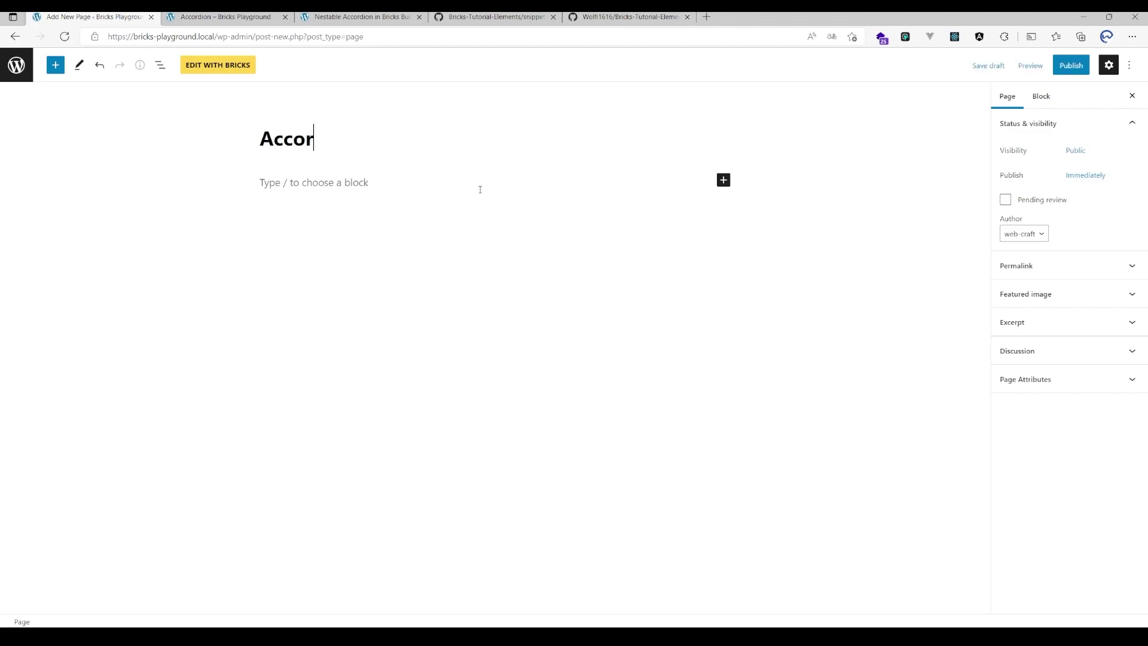
pyautogui.click(1071, 64)
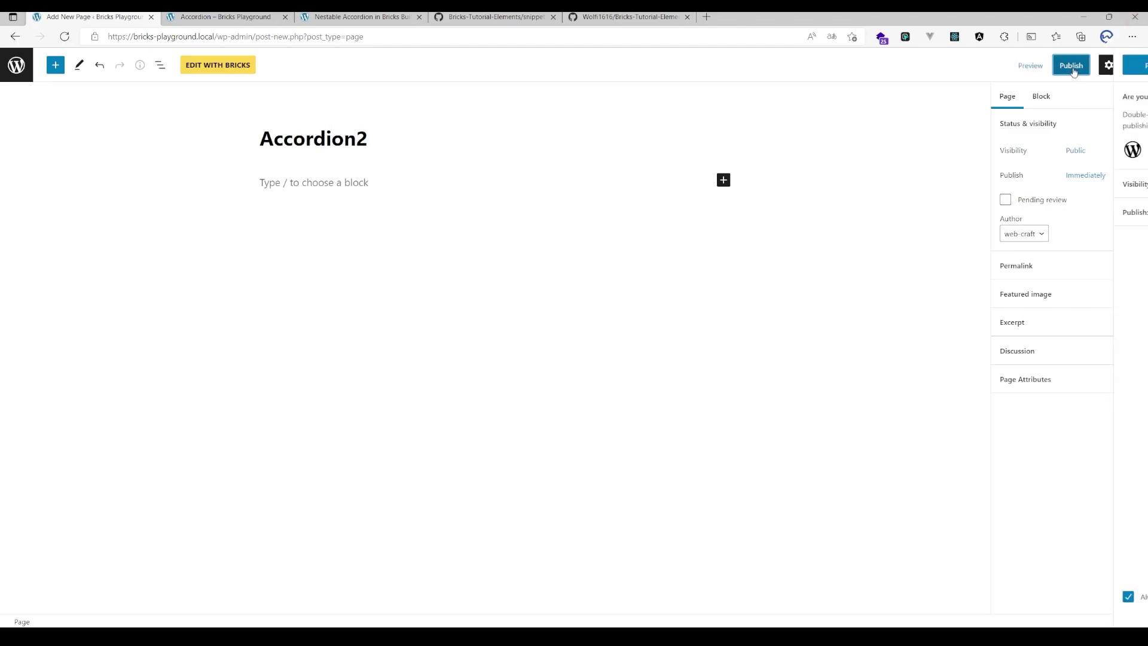
pyautogui.click(1033, 65)
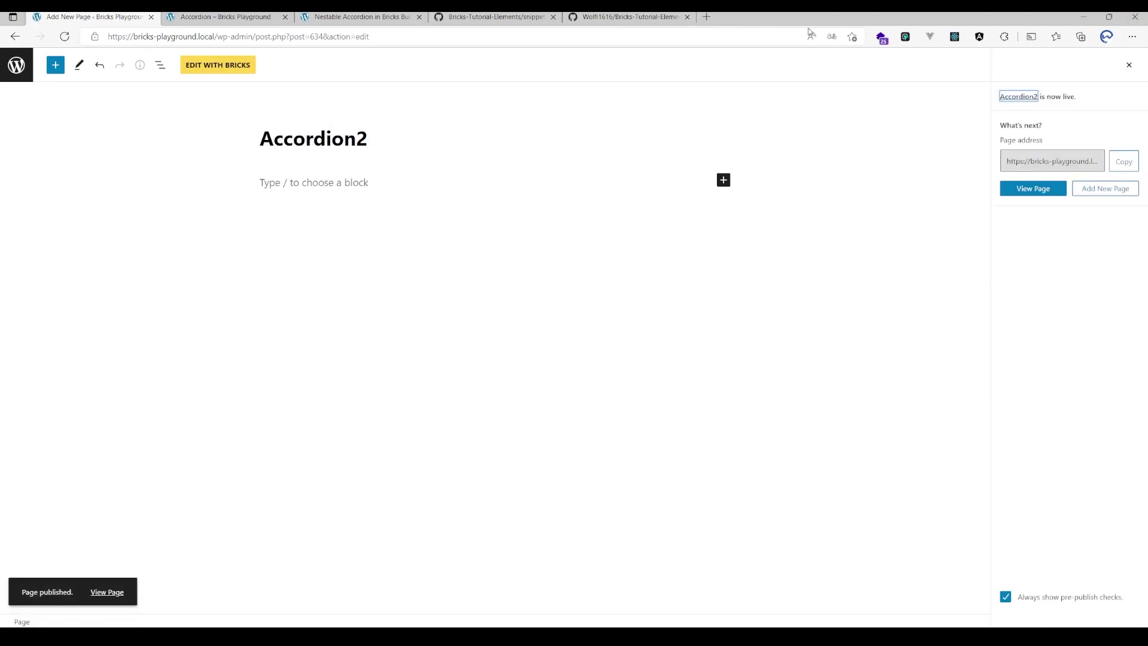
pyautogui.click(218, 65)
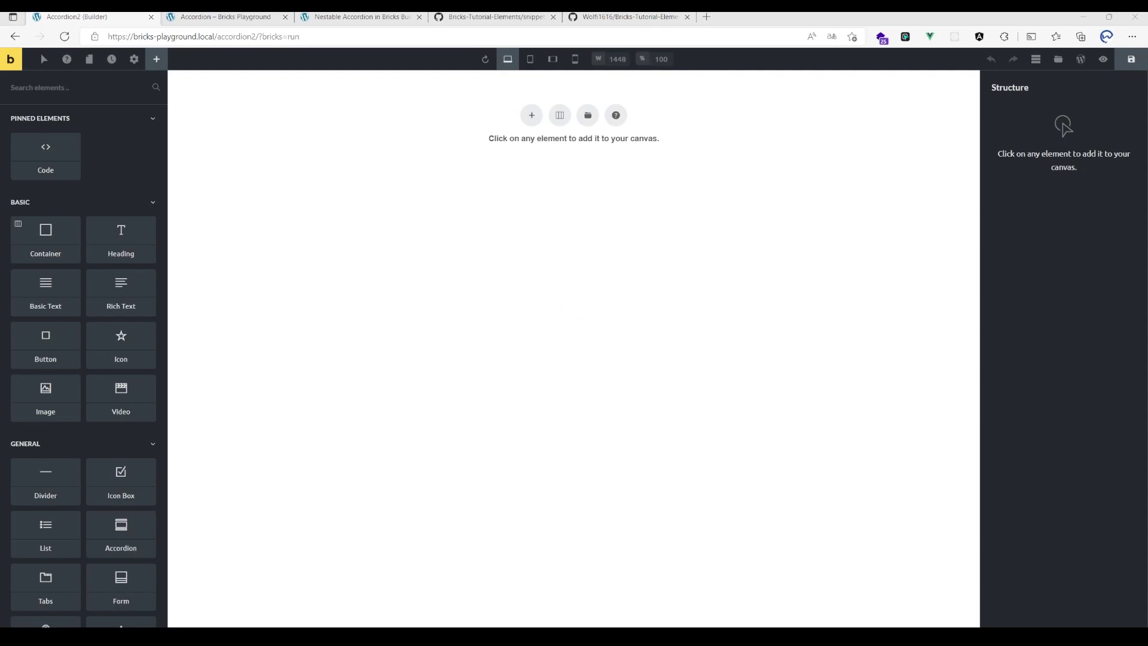
# Step: Add a container named Accordion Wrapper and set its CSS ID to newAccordion
pyautogui.click(532, 115)
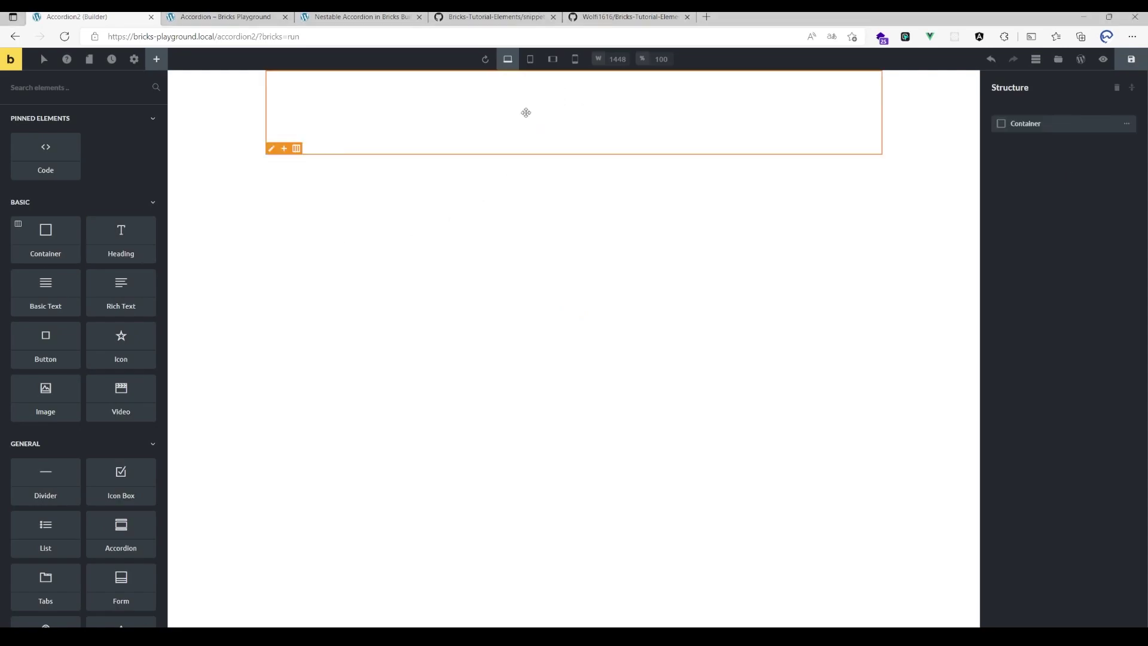
pyautogui.click(1019, 123)
pyautogui.write('Accordion Wrapper')
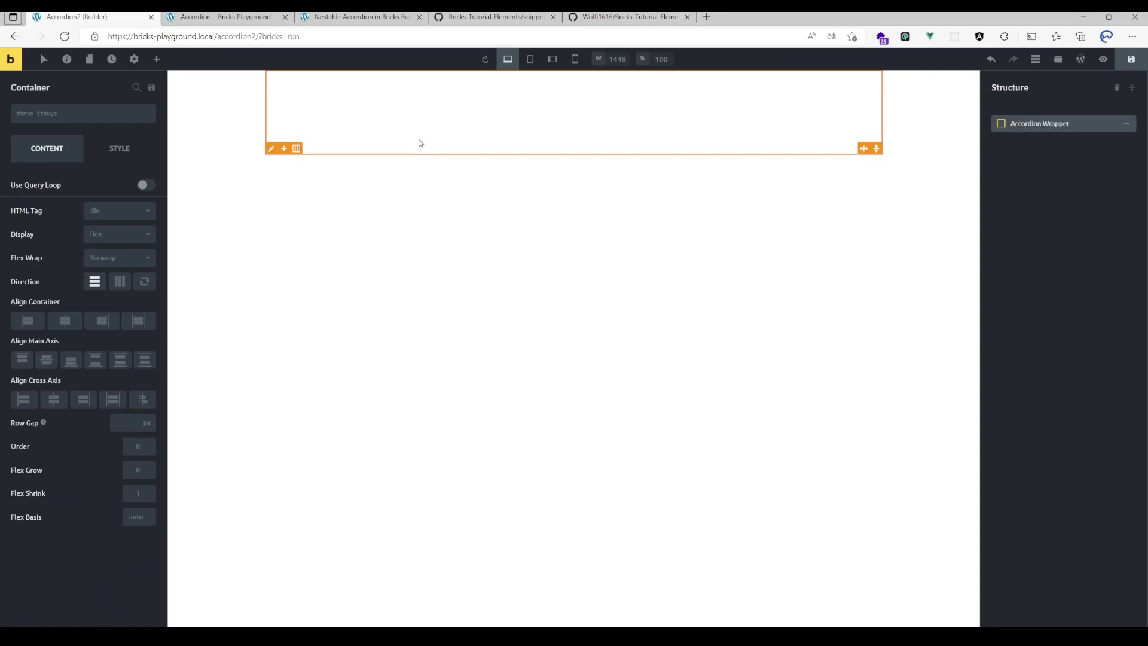
pyautogui.click(119, 149)
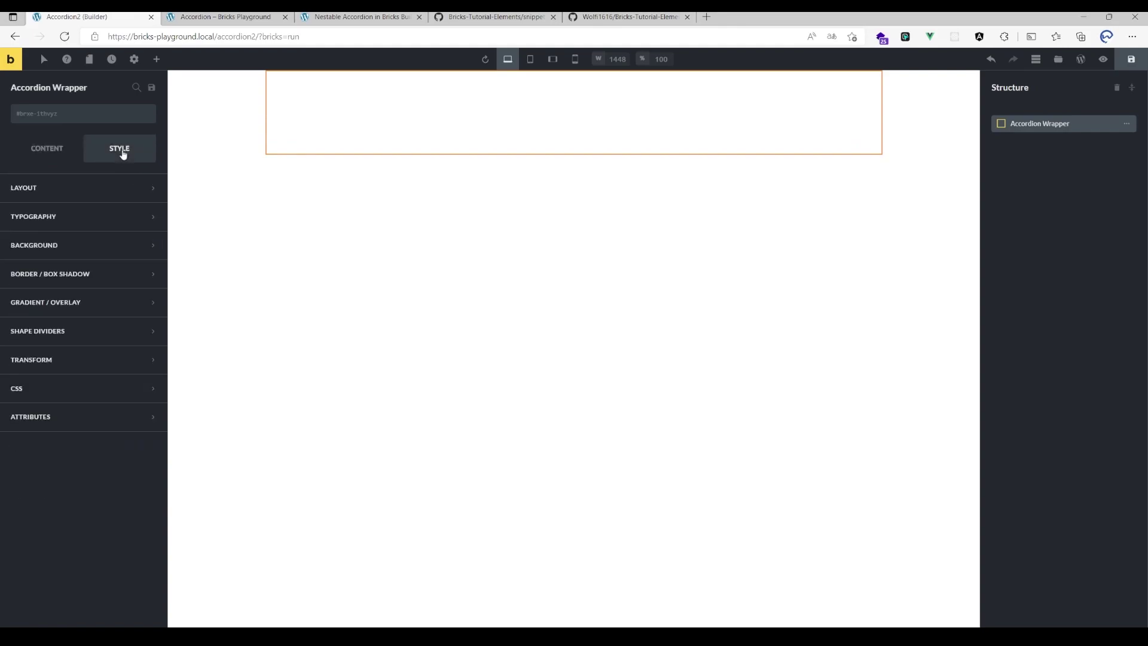
pyautogui.click(54, 374)
pyautogui.scroll(-3, 60, 423)
pyautogui.scroll(-1, 60, 424)
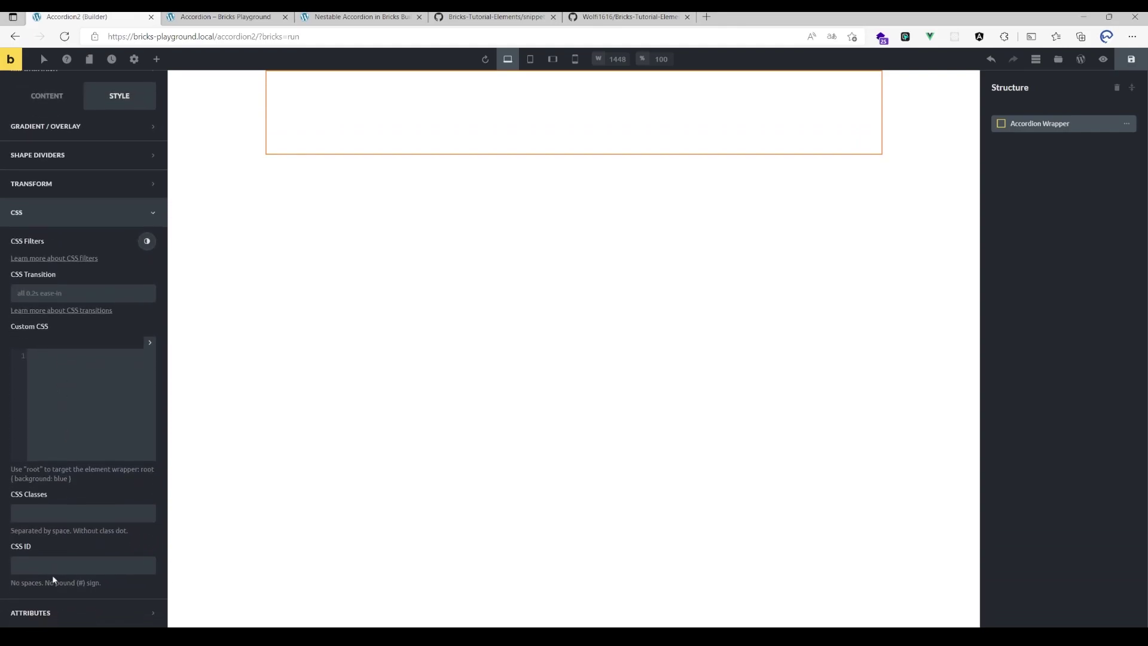
pyautogui.click(52, 569)
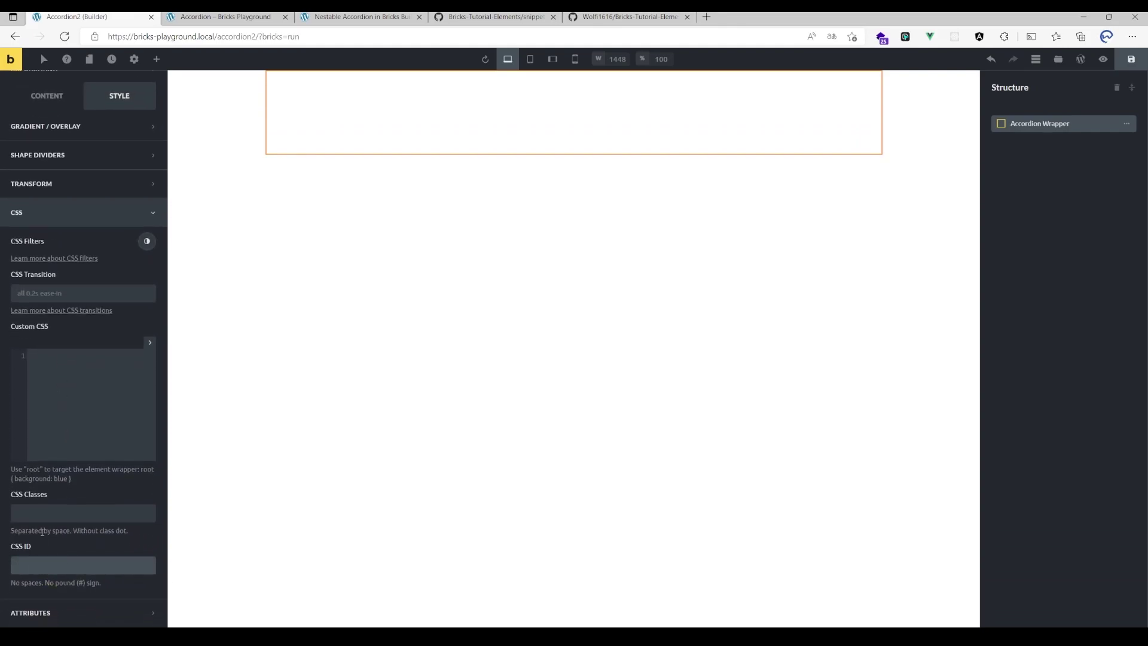
pyautogui.write('newAccordion')
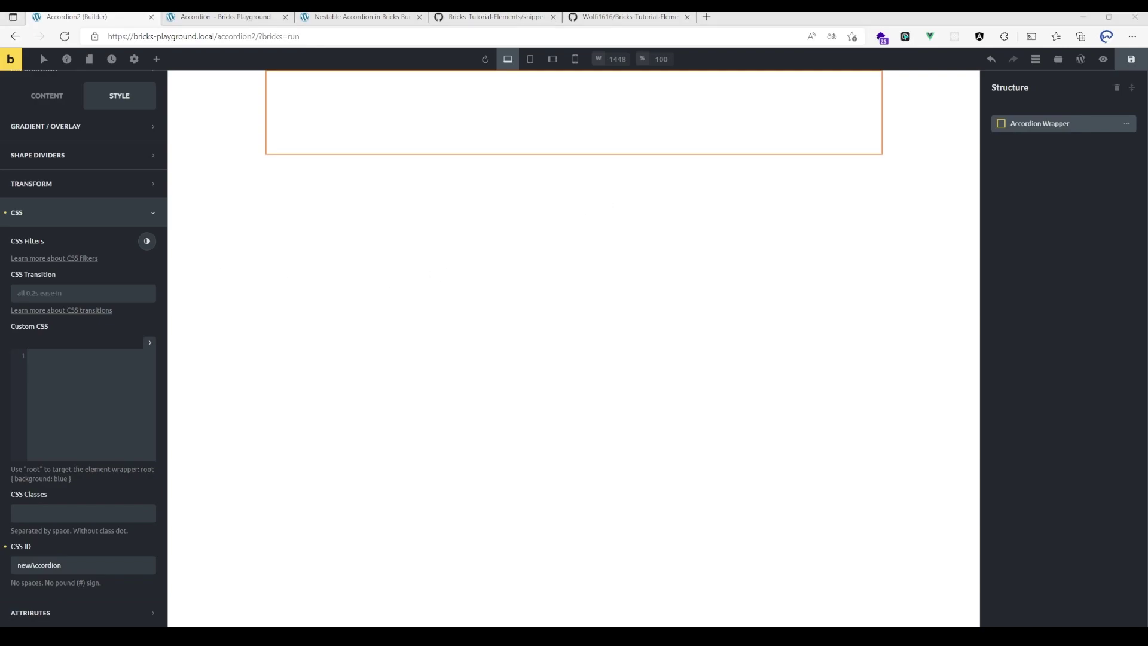
# Step: Add a container inside the Accordion Wrapper and name it Accordion Header
pyautogui.click(503, 190)
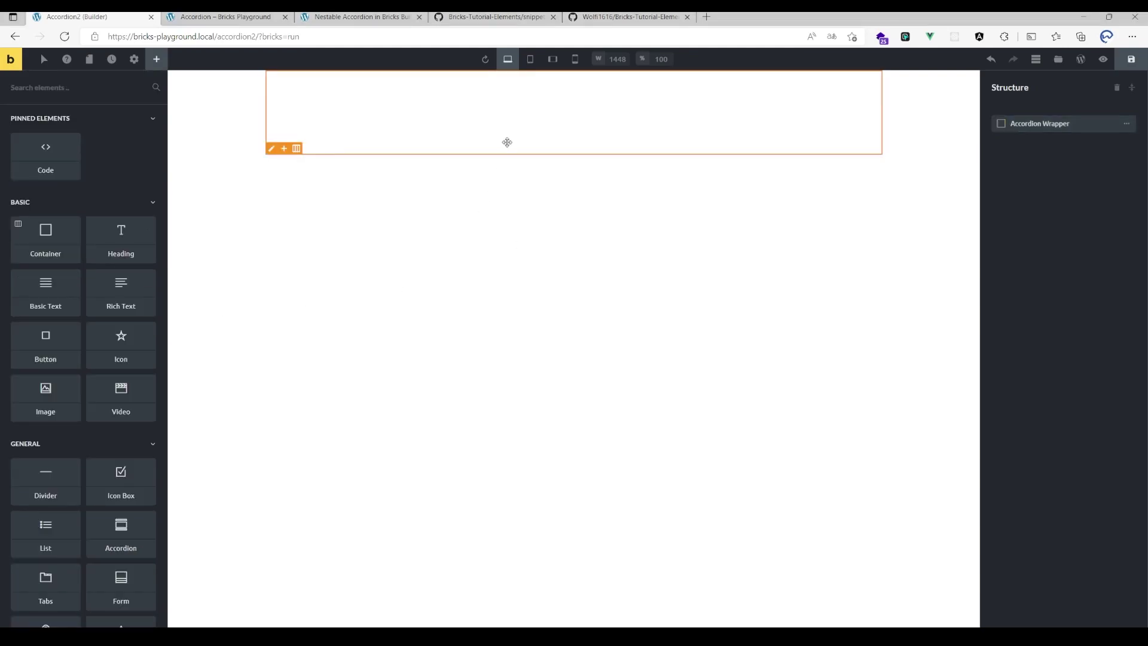
pyautogui.click(507, 141)
pyautogui.click(157, 60)
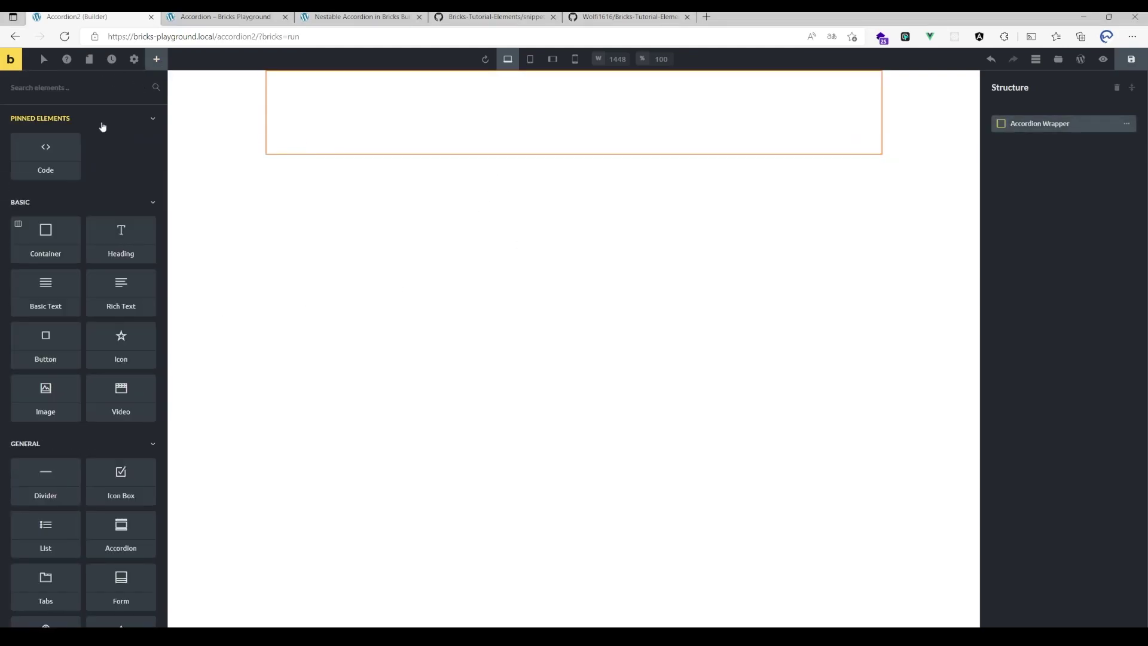
pyautogui.moveTo(46, 240)
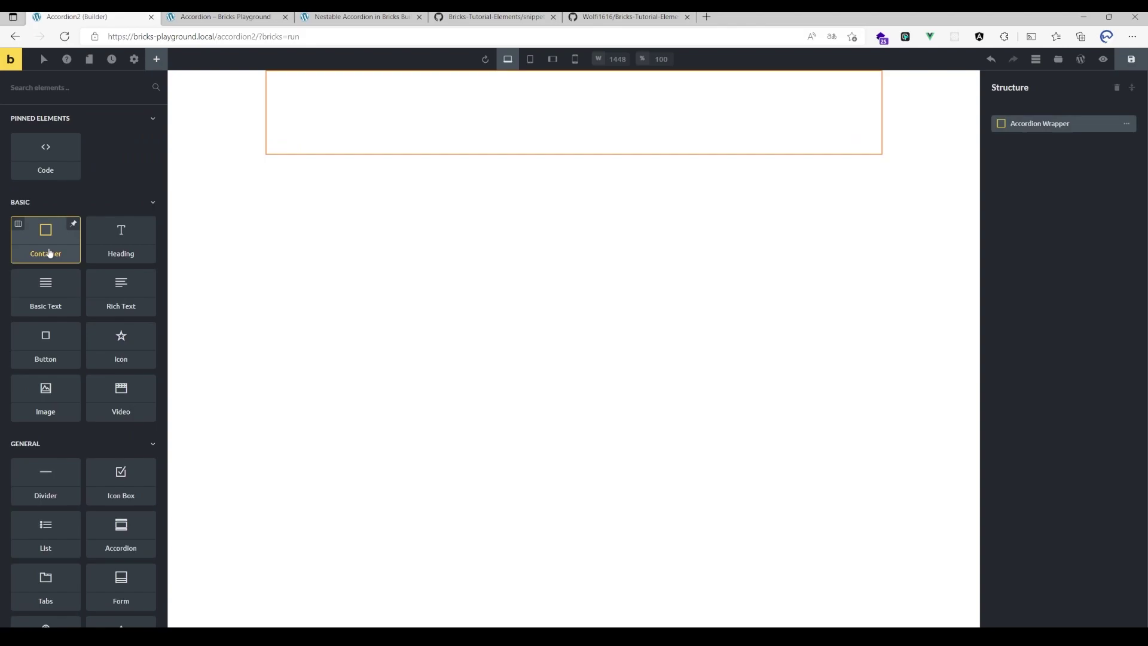
pyautogui.click(51, 243)
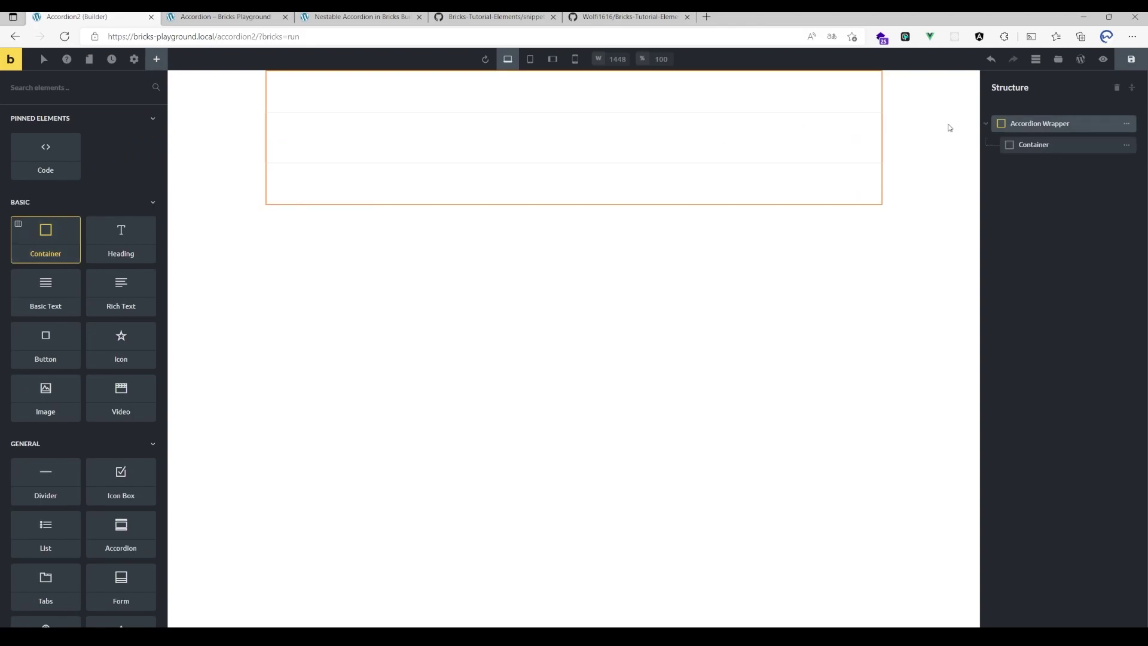
pyautogui.click(1033, 145)
pyautogui.write('Acc')
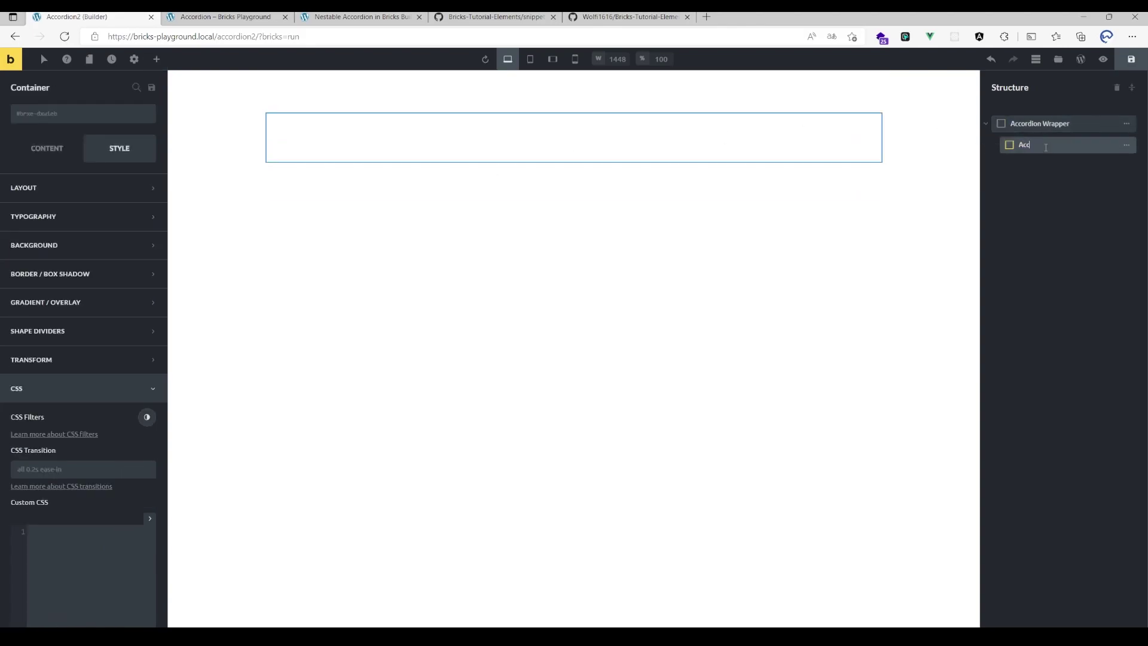
pyautogui.write('ordion Header')
pyautogui.click(375, 188)
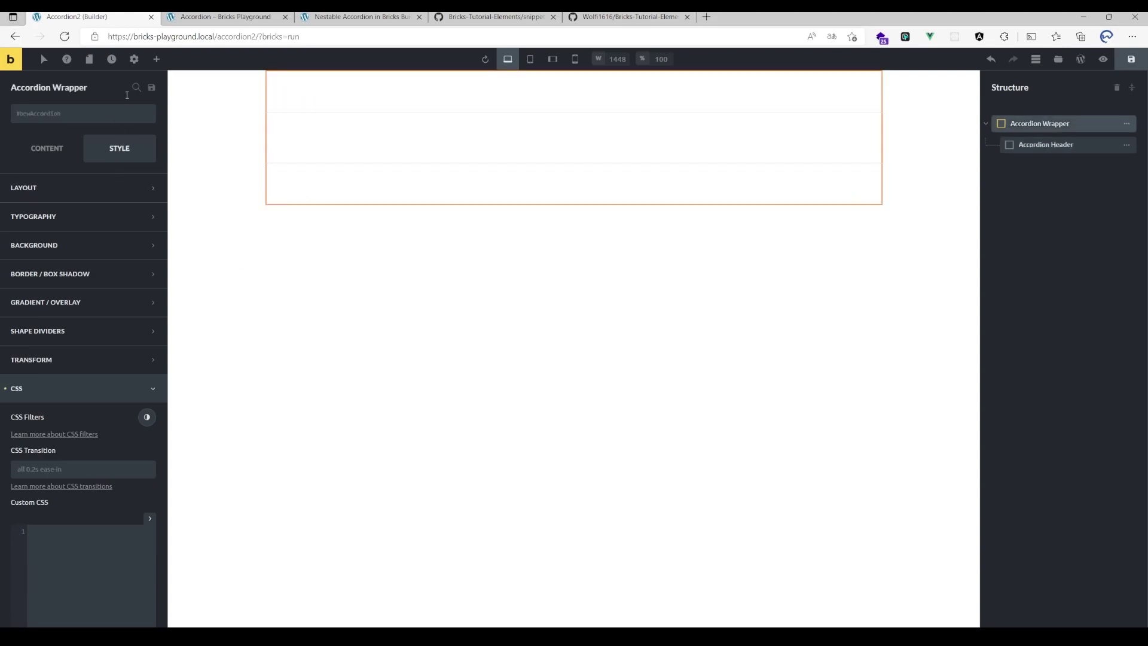
# Step: Add a second container inside the wrapper named Accordion Content
pyautogui.click(156, 58)
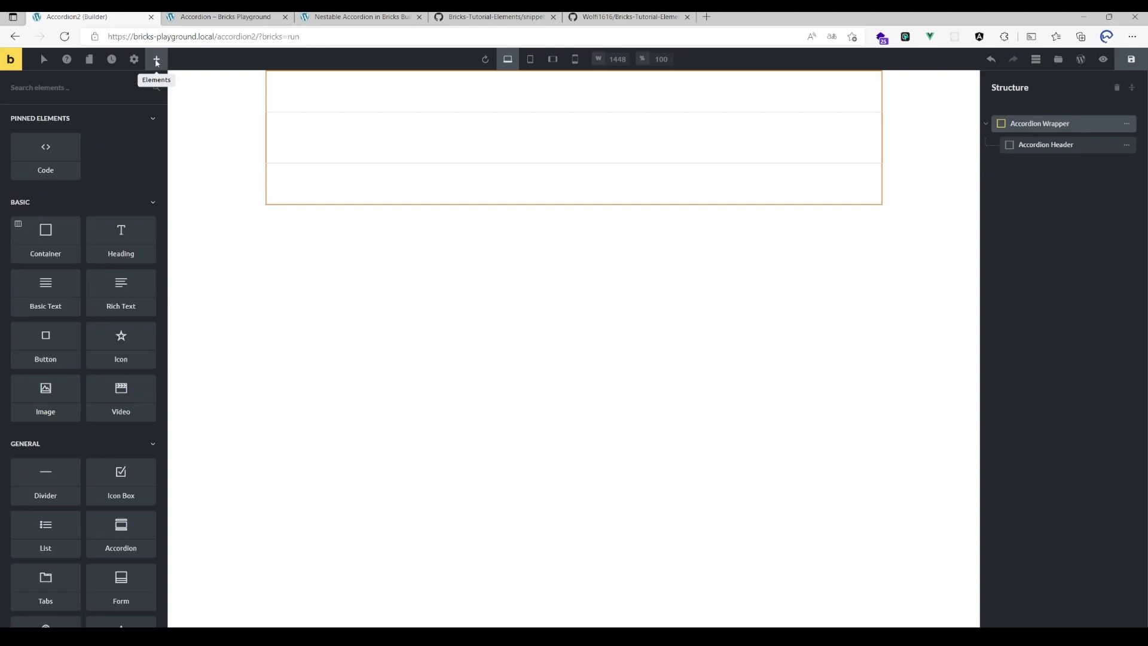
pyautogui.click(45, 241)
pyautogui.click(1033, 165)
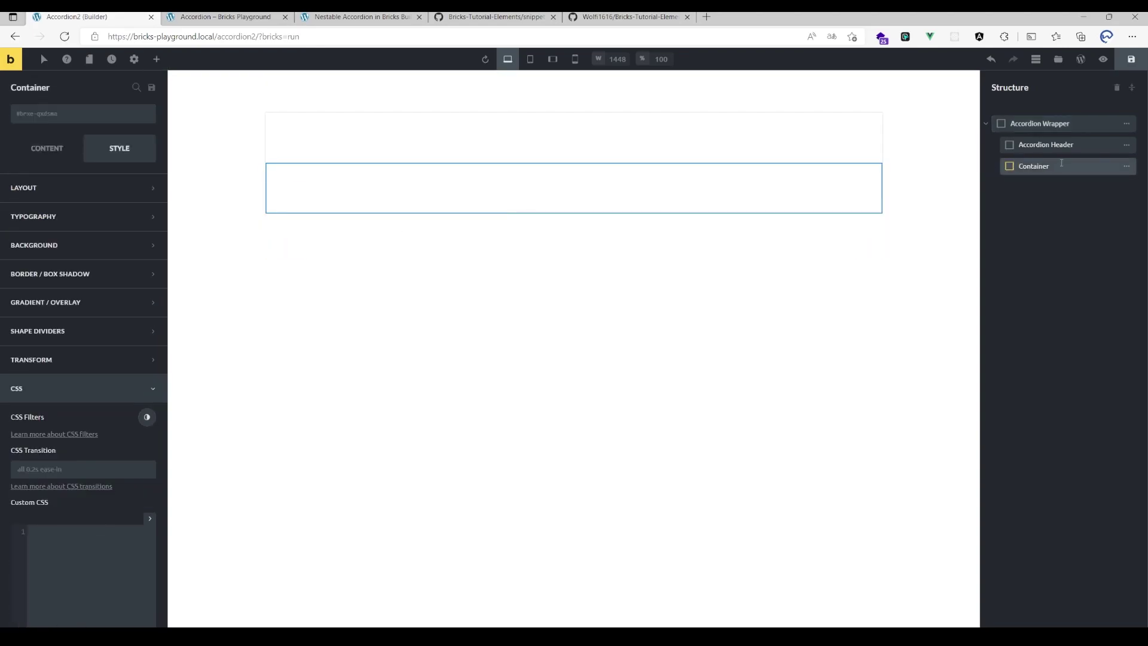
pyautogui.write('Accordio')
pyautogui.write('n Content')
pyautogui.press('Return')
pyautogui.click(554, 130)
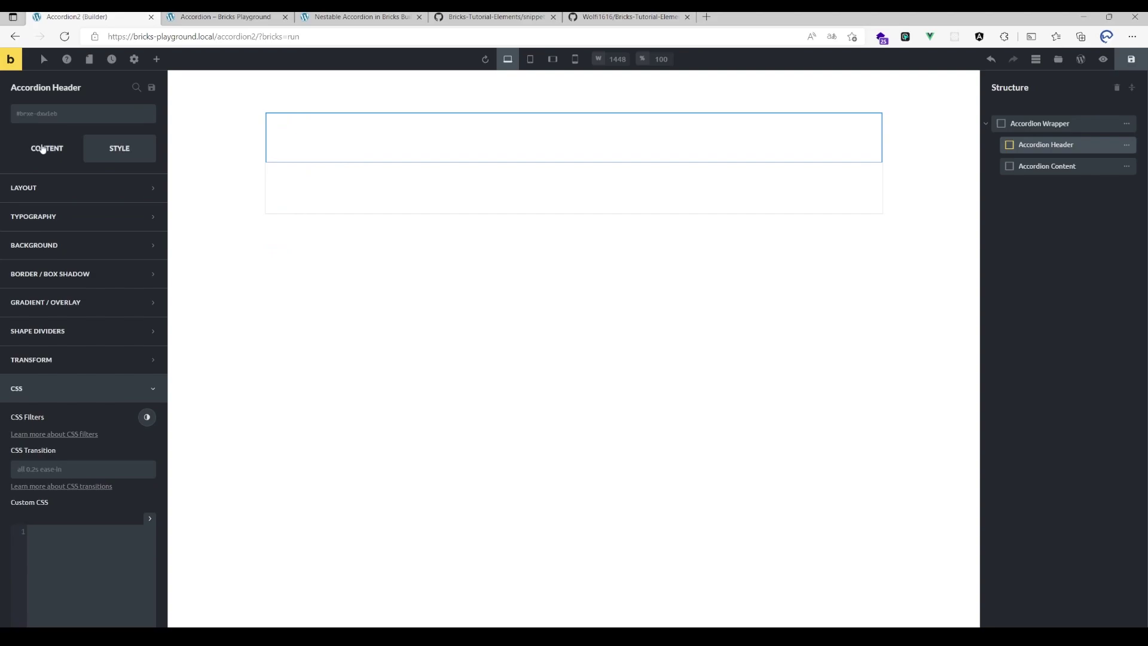
# Step: Add a Heading reading Accordion Header inside the Accordion Header container
pyautogui.click(157, 59)
pyautogui.click(120, 239)
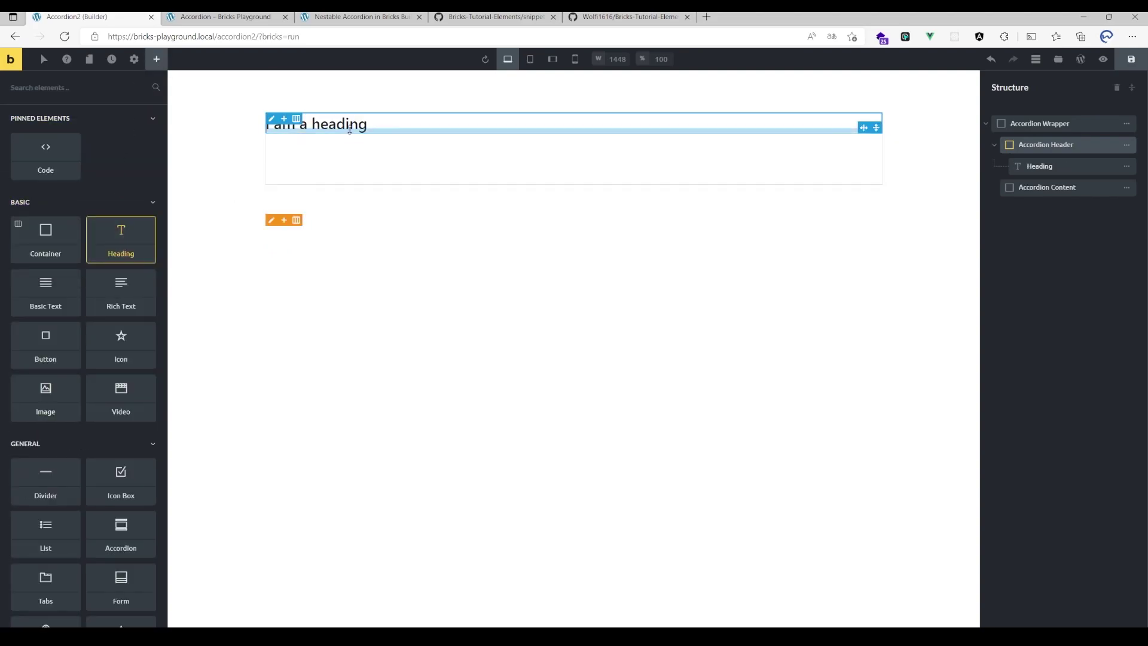
pyautogui.doubleClick(362, 124)
pyautogui.write('Accordi')
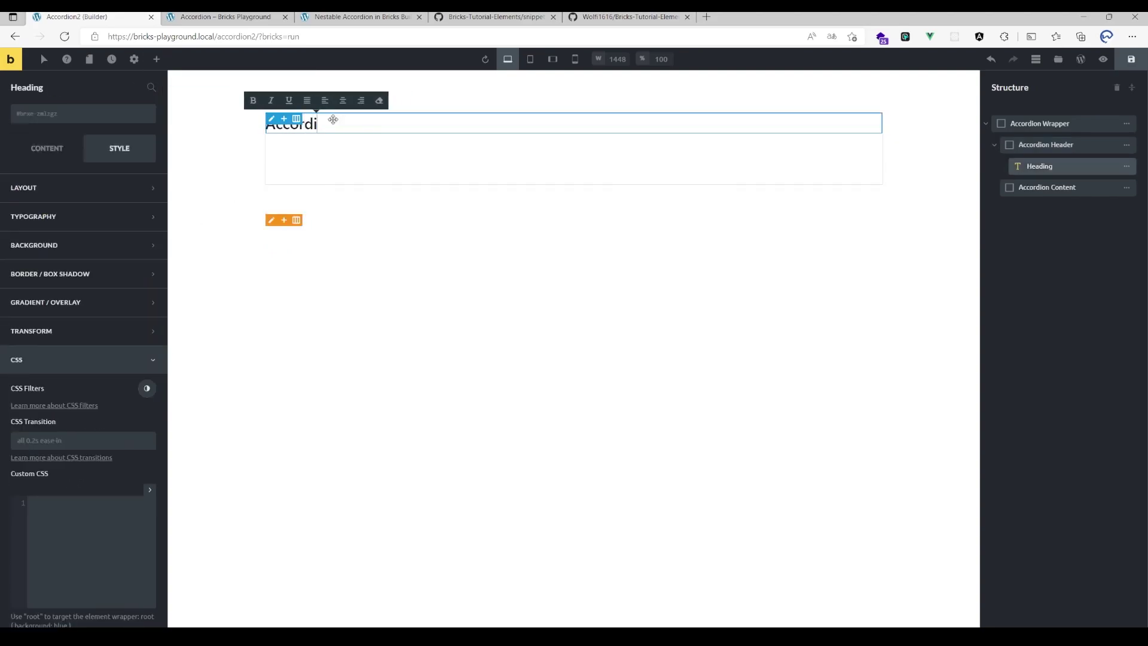
pyautogui.write('on Header')
# Step: Add a Rich Text element reading Accordion Content inside the Accordion Content container
pyautogui.click(574, 160)
pyautogui.click(156, 59)
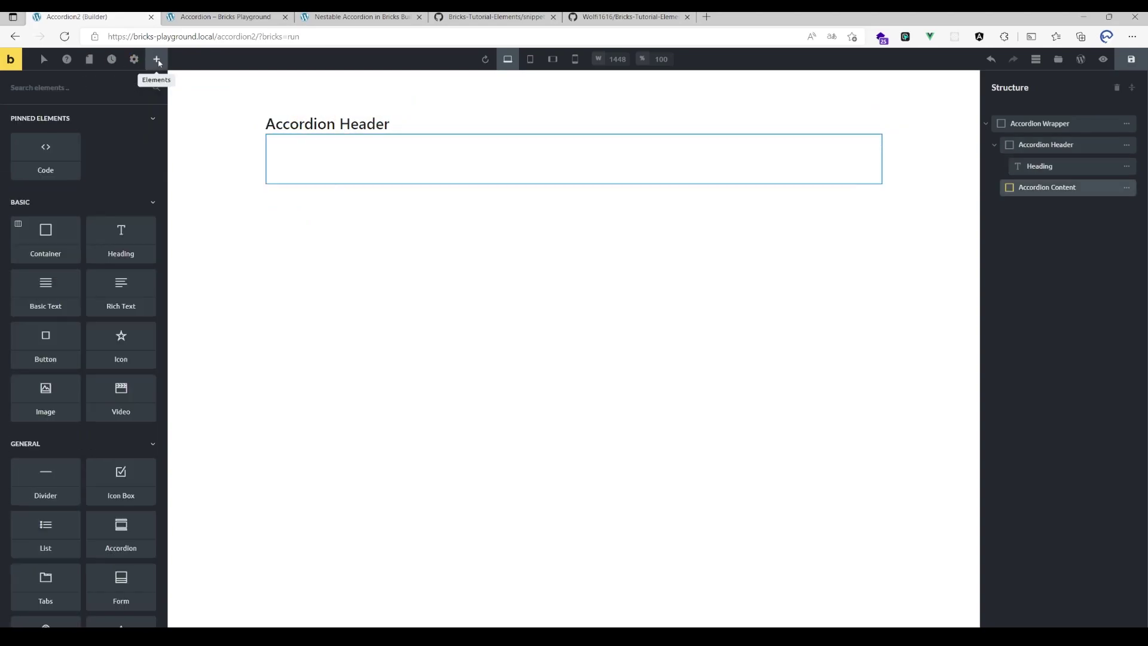
pyautogui.click(120, 292)
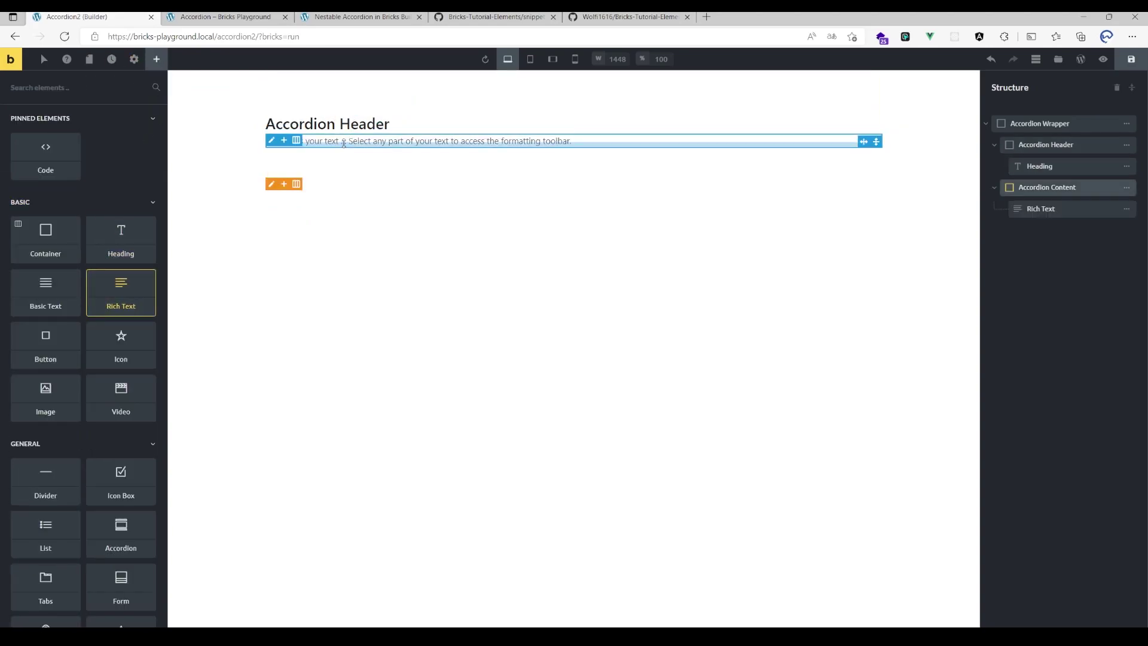
pyautogui.click(344, 142)
pyautogui.hotkey('ctrl', 'a')
pyautogui.press('Delete')
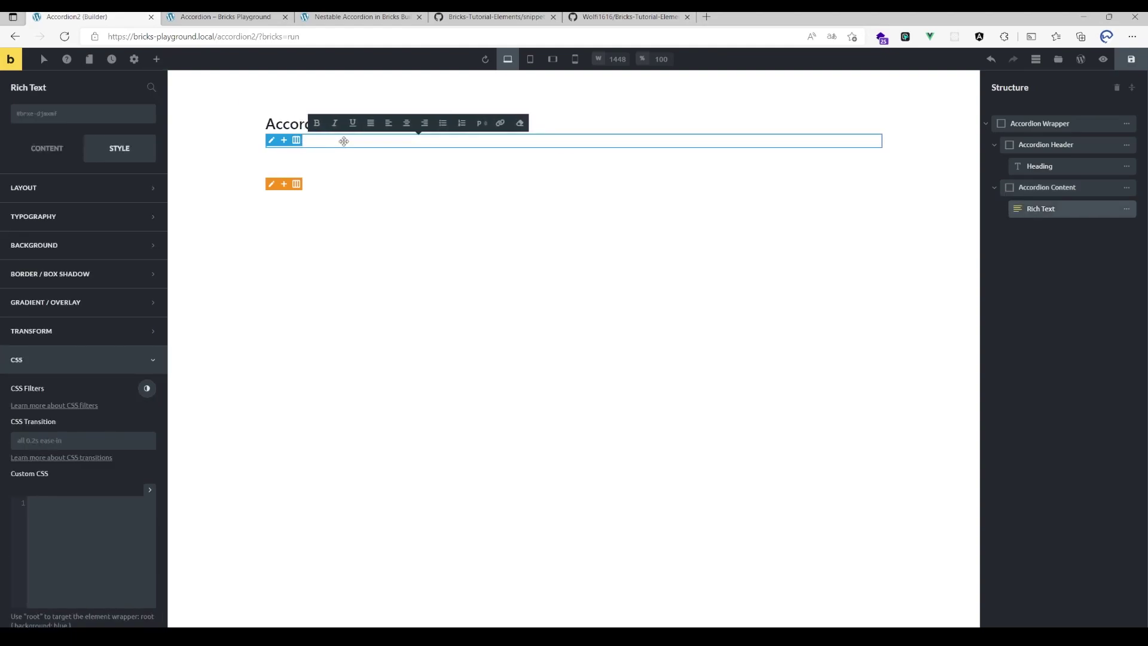
pyautogui.write('Accordion Content')
pyautogui.press('Escape')
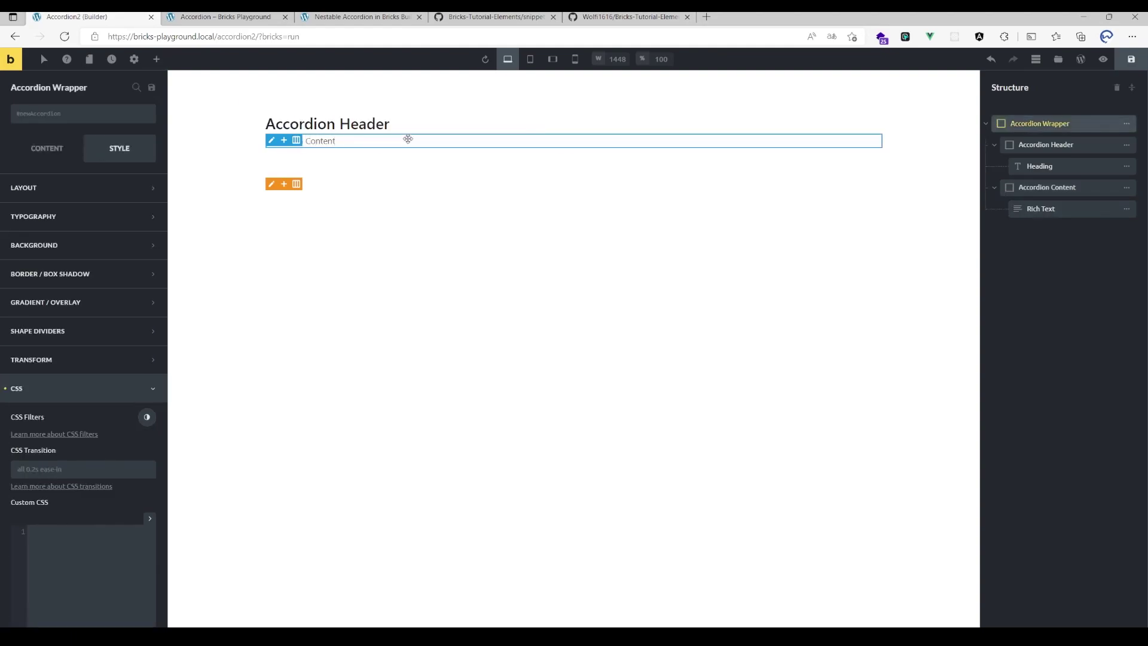
# Step: Give Accordion Header the classes wcd_accordion_header and wcd_accordion_active, then check the wrapper's ID
pyautogui.click(396, 128)
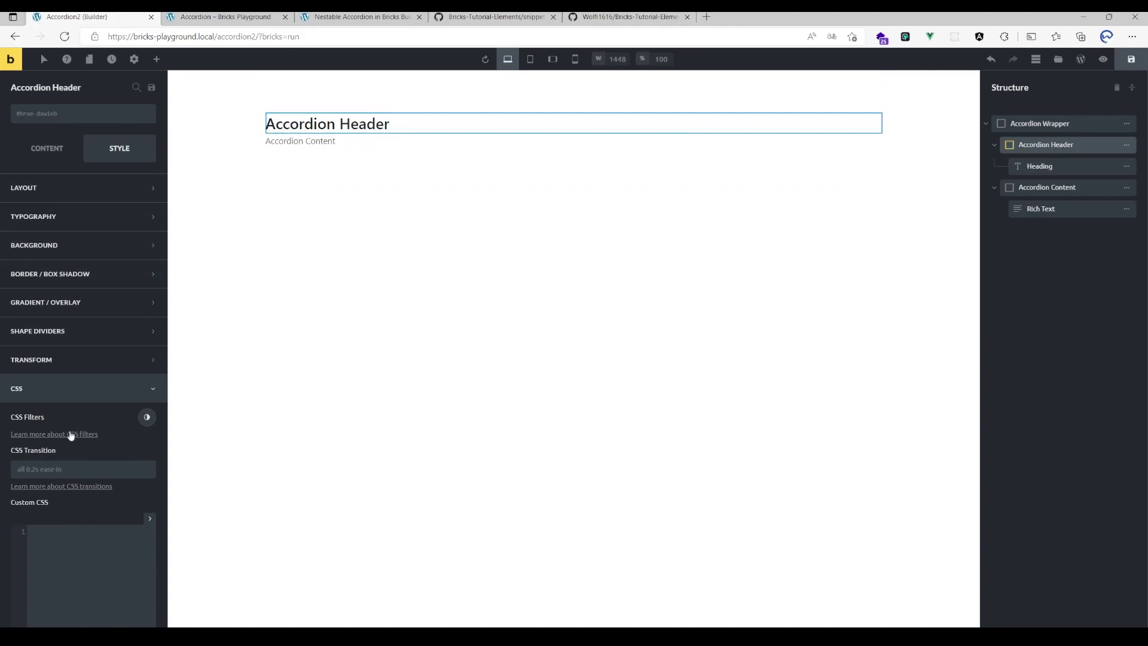
pyautogui.scroll(-3, 71, 435)
pyautogui.click(99, 511)
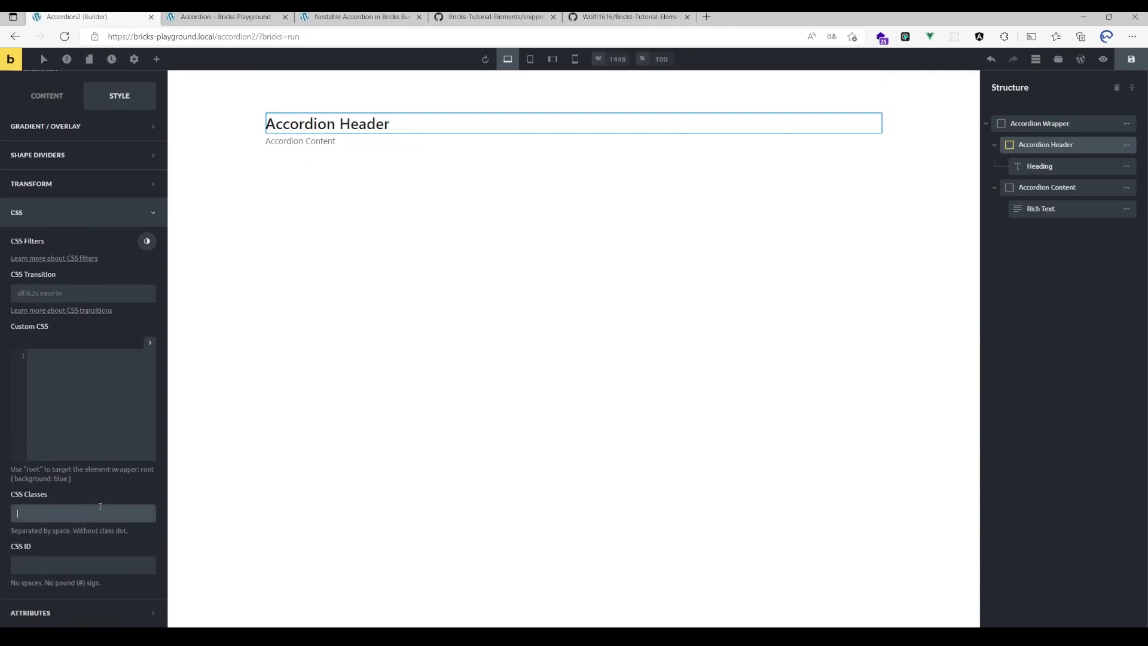
pyautogui.write('wcd_')
pyautogui.write('accordion_he')
pyautogui.write('ader')
pyautogui.write('rdion_ac')
pyautogui.write('tive')
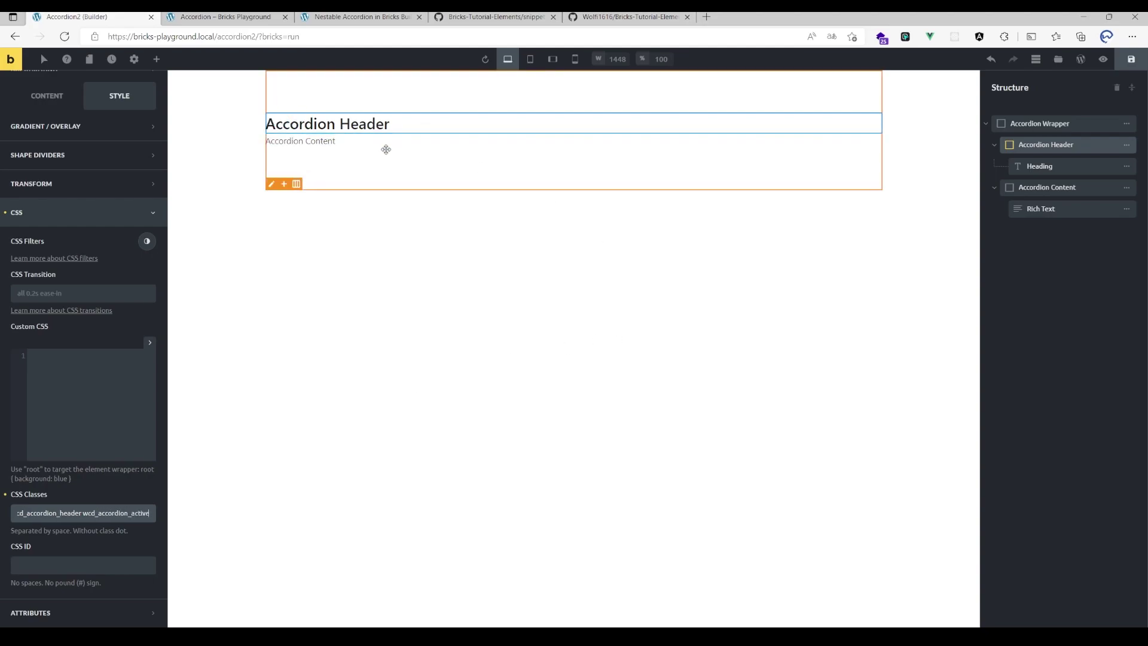
pyautogui.click(374, 163)
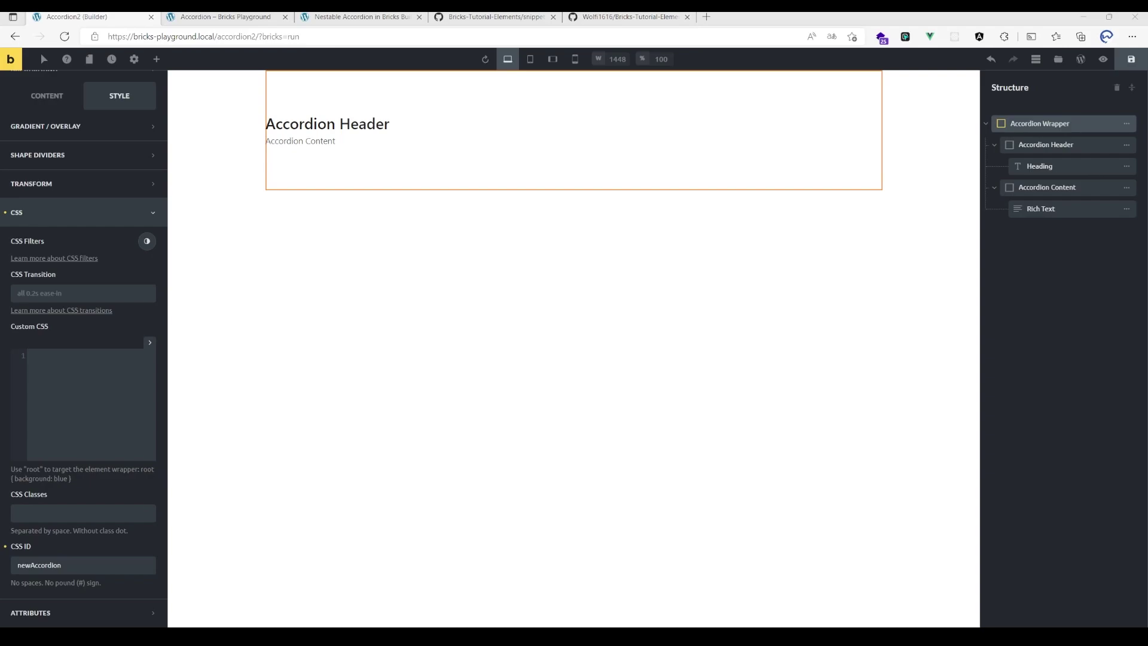
# Step: Collapse the Accordion Wrapper in the structure tree, delete it, and undo the deletion
pyautogui.click(491, 299)
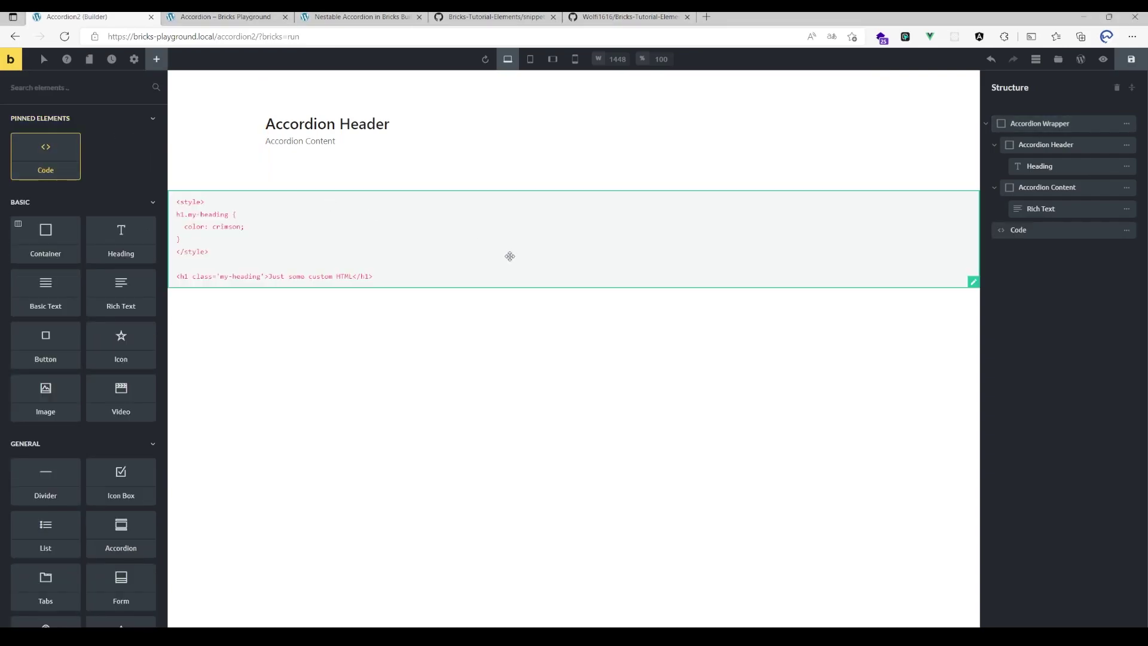
pyautogui.click(994, 123)
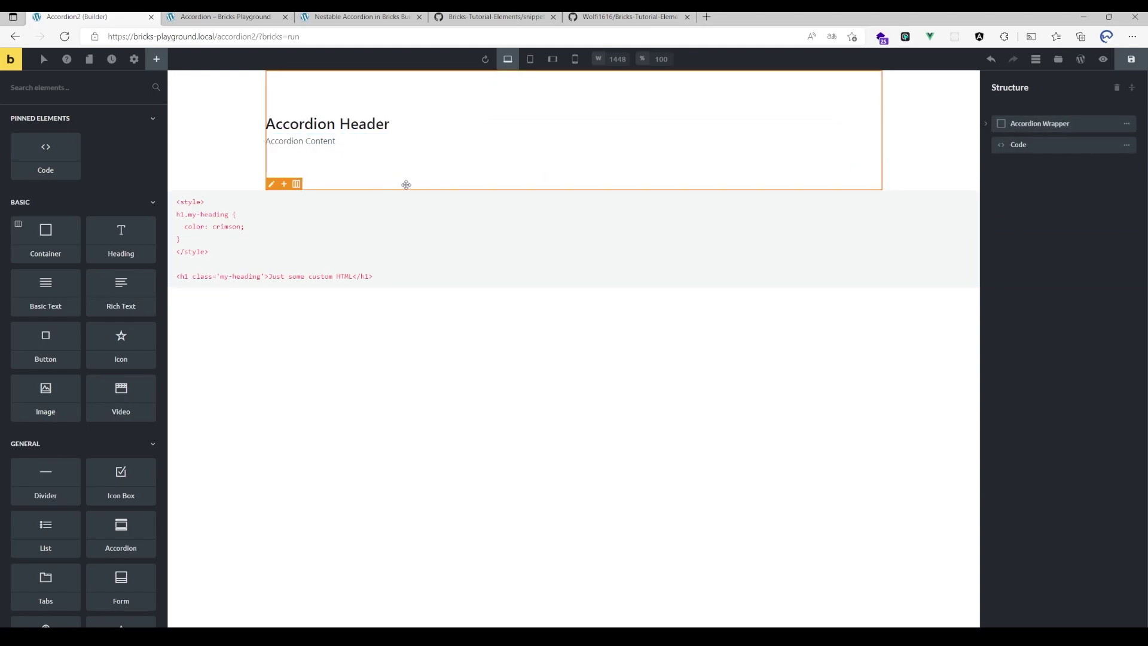
pyautogui.click(1039, 122)
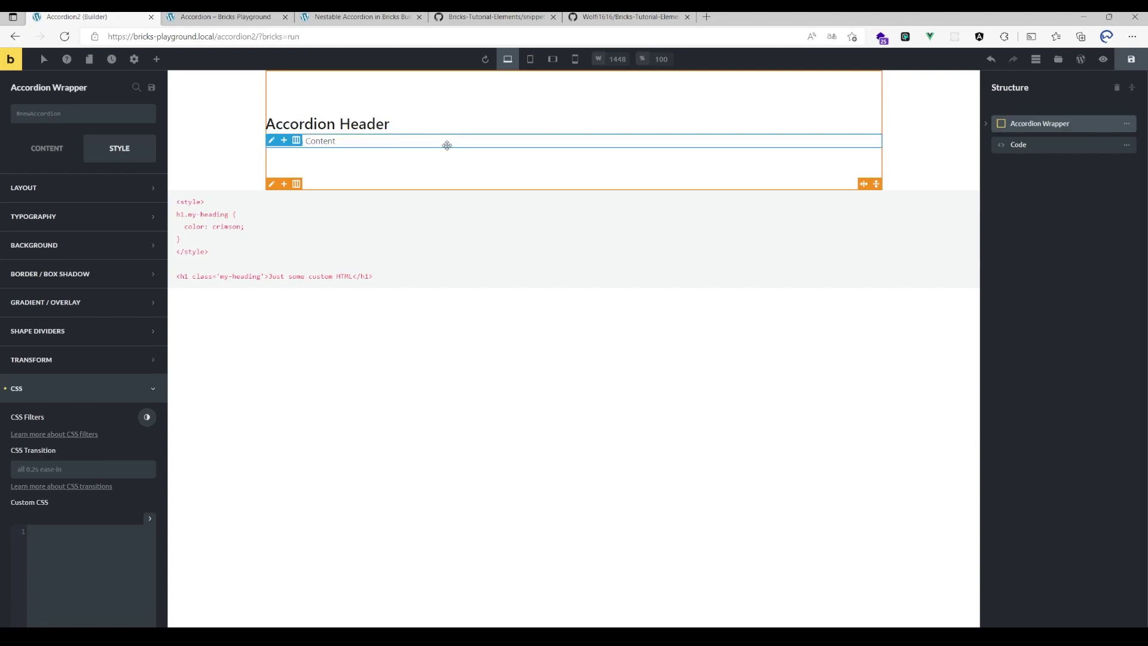
pyautogui.rightClick(527, 165)
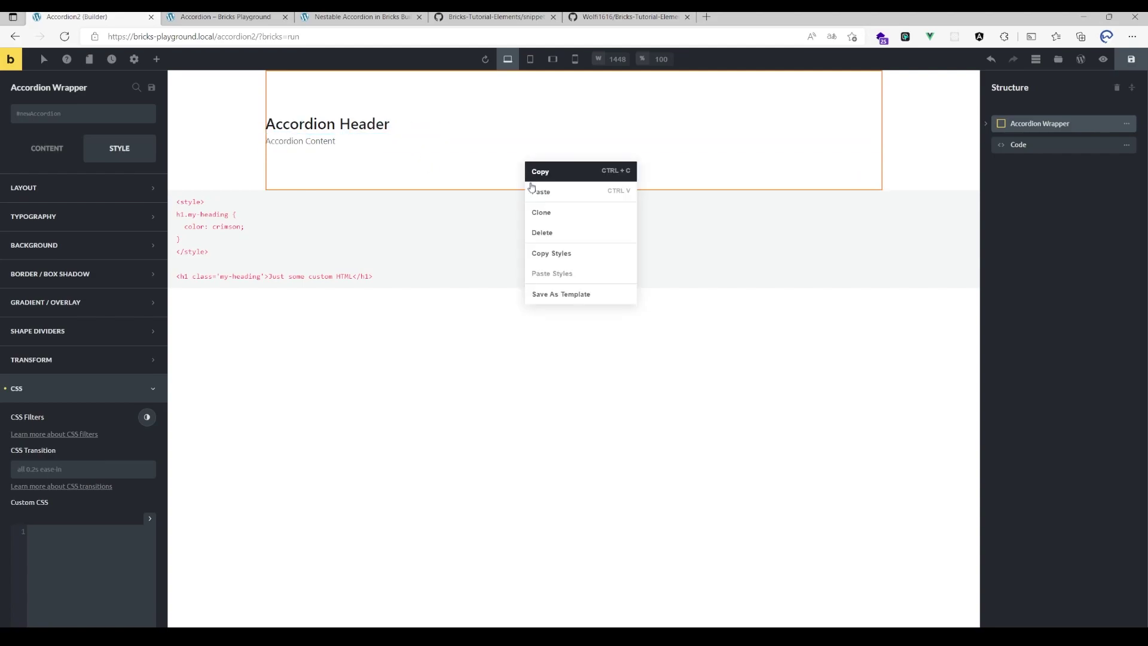
pyautogui.click(568, 235)
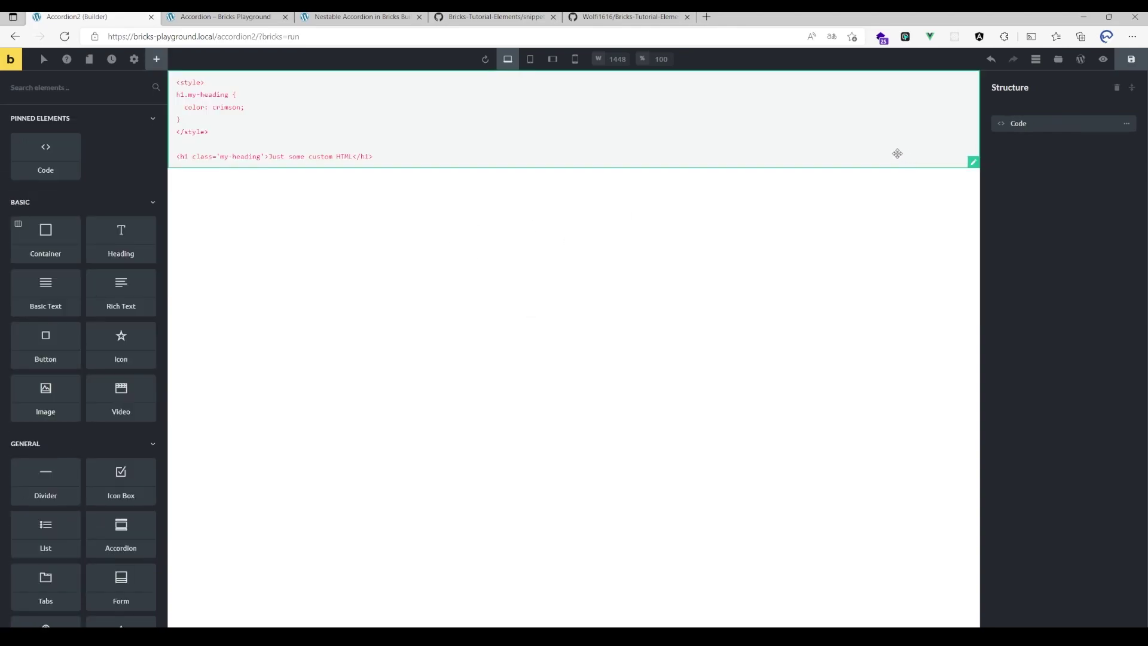
pyautogui.click(991, 59)
# Step: Duplicate the Accordion Wrapper, delete the copy, select the Code element, and revisit the tutorial
pyautogui.rightClick(464, 176)
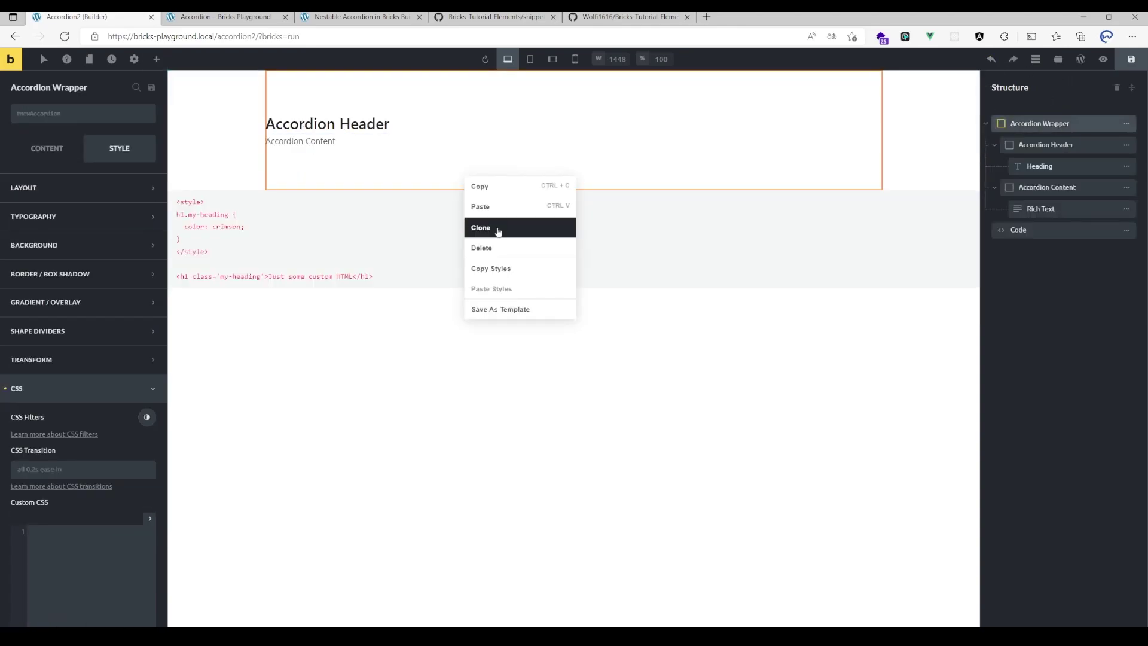
pyautogui.click(498, 230)
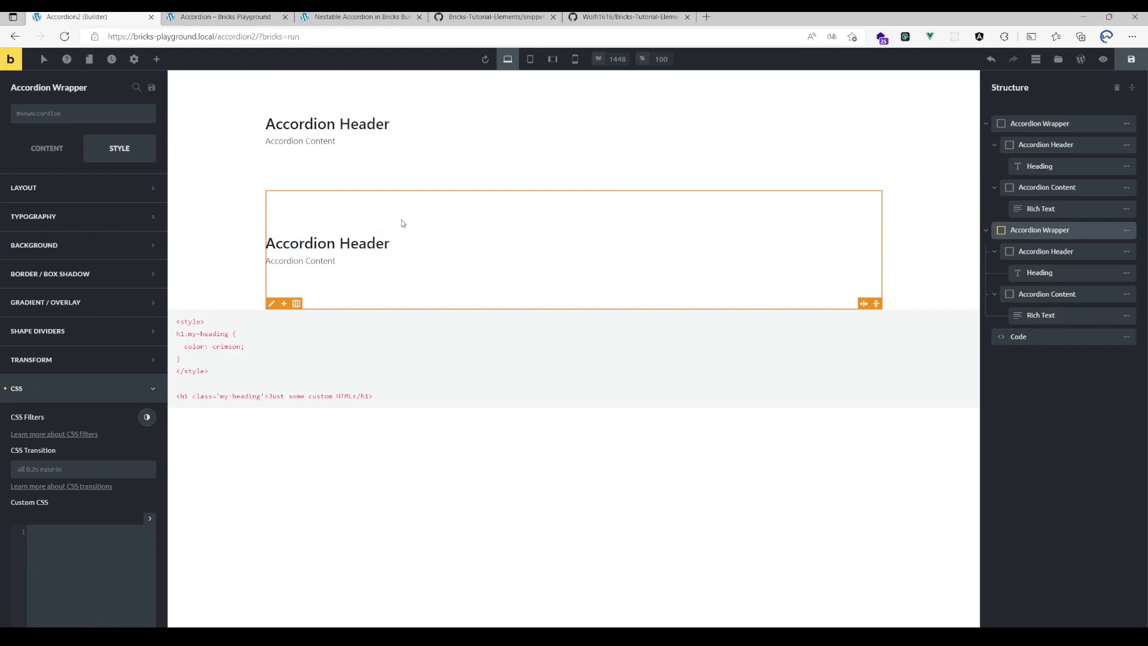
pyautogui.moveTo(1046, 144)
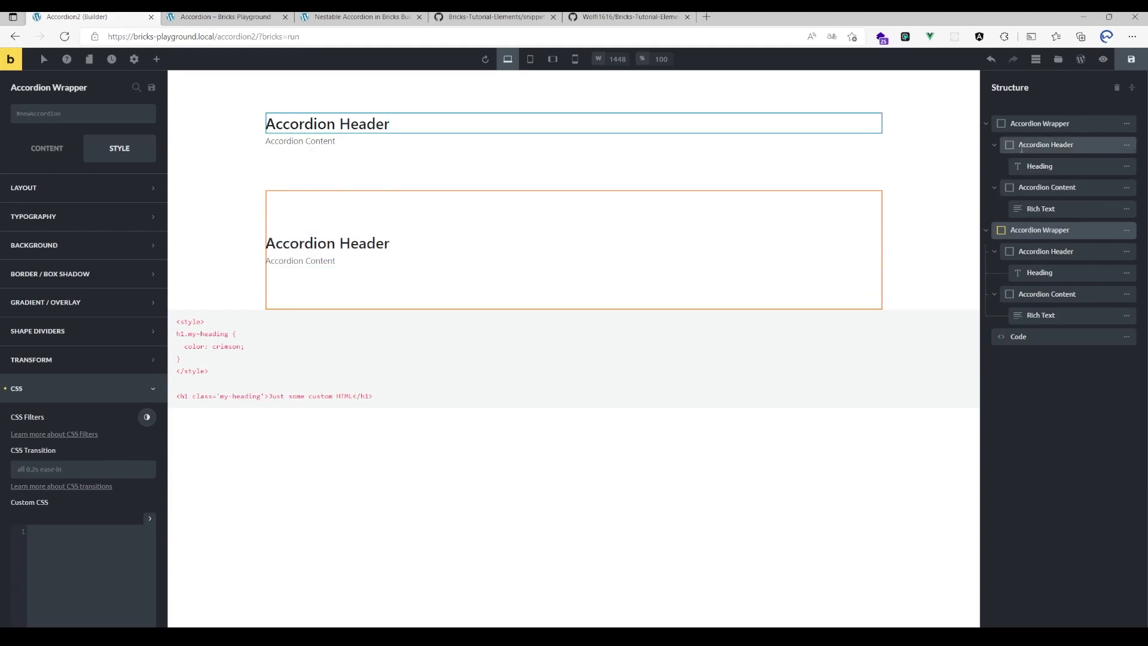
pyautogui.rightClick(825, 274)
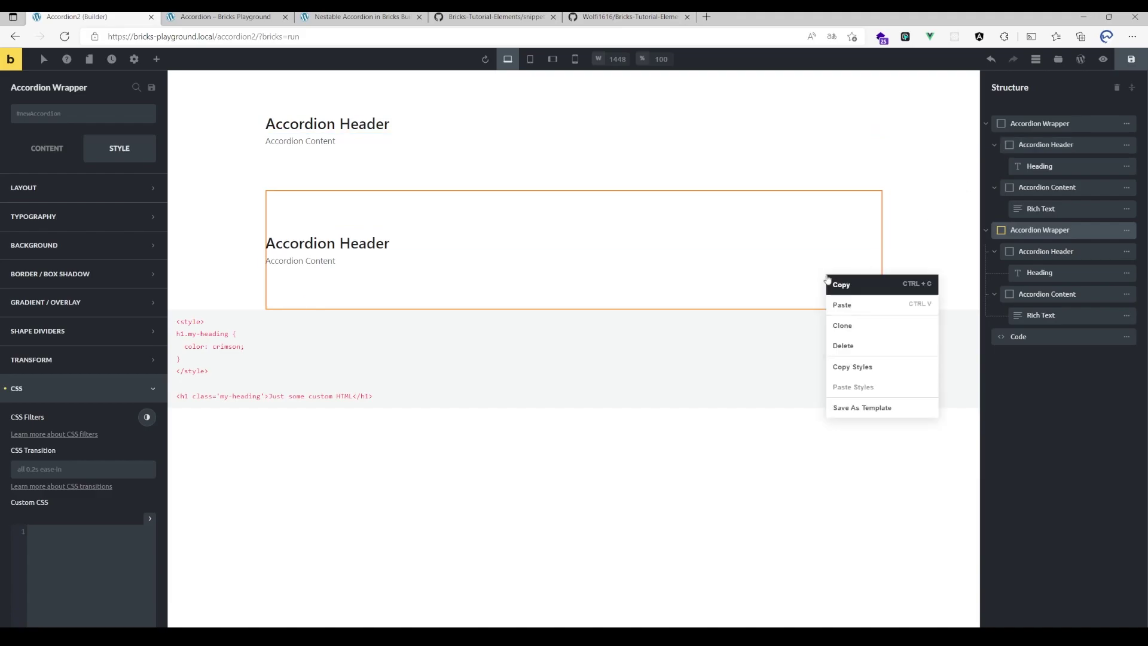
pyautogui.click(847, 341)
pyautogui.click(443, 180)
pyautogui.click(430, 233)
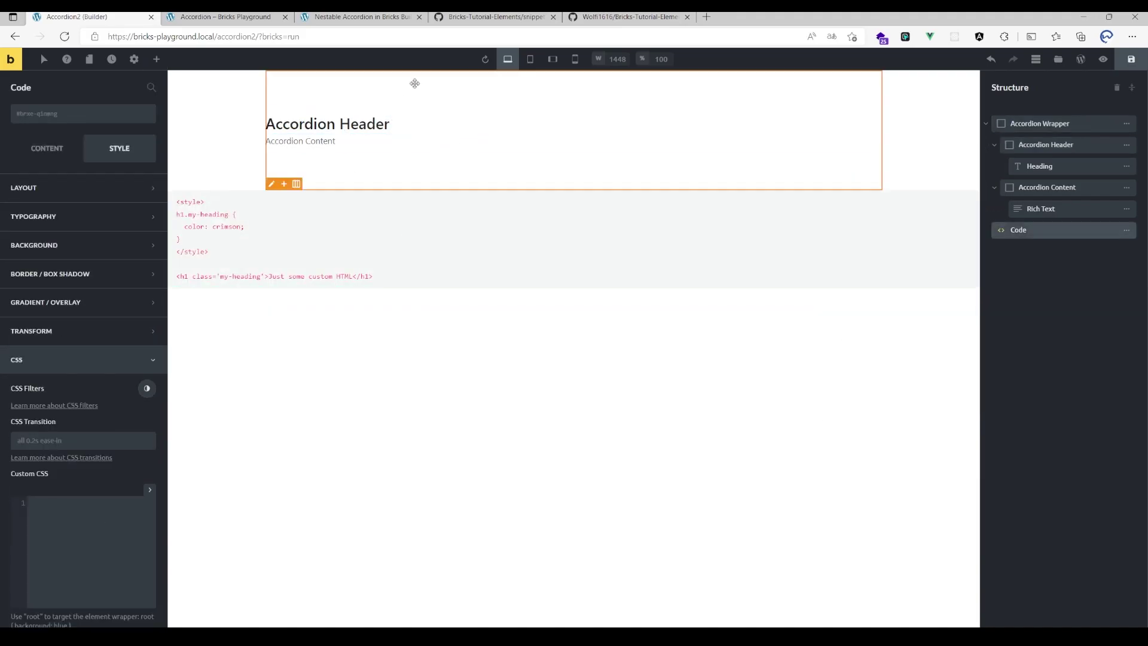
pyautogui.click(359, 16)
pyautogui.scroll(-3, 557, 359)
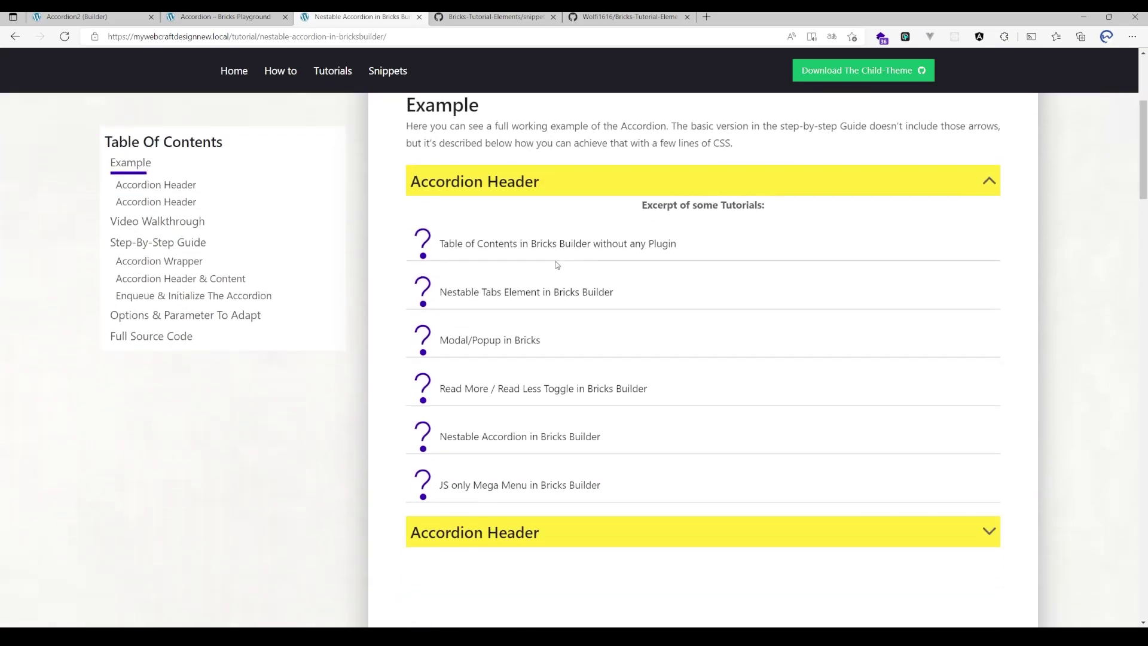
# Step: Copy the wp_enqueue_script and add_action initialization snippet from tutorial step 3
pyautogui.click(563, 174)
pyautogui.scroll(-5, 564, 256)
pyautogui.scroll(-3, 551, 256)
pyautogui.scroll(2, 551, 256)
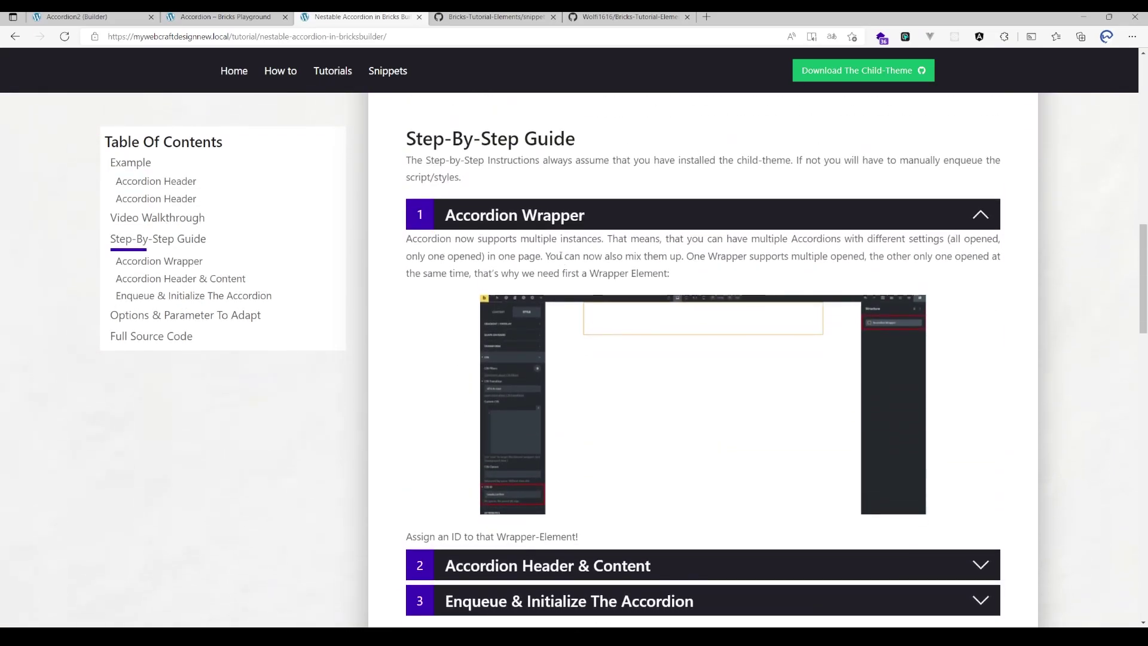
pyautogui.scroll(-3, 526, 246)
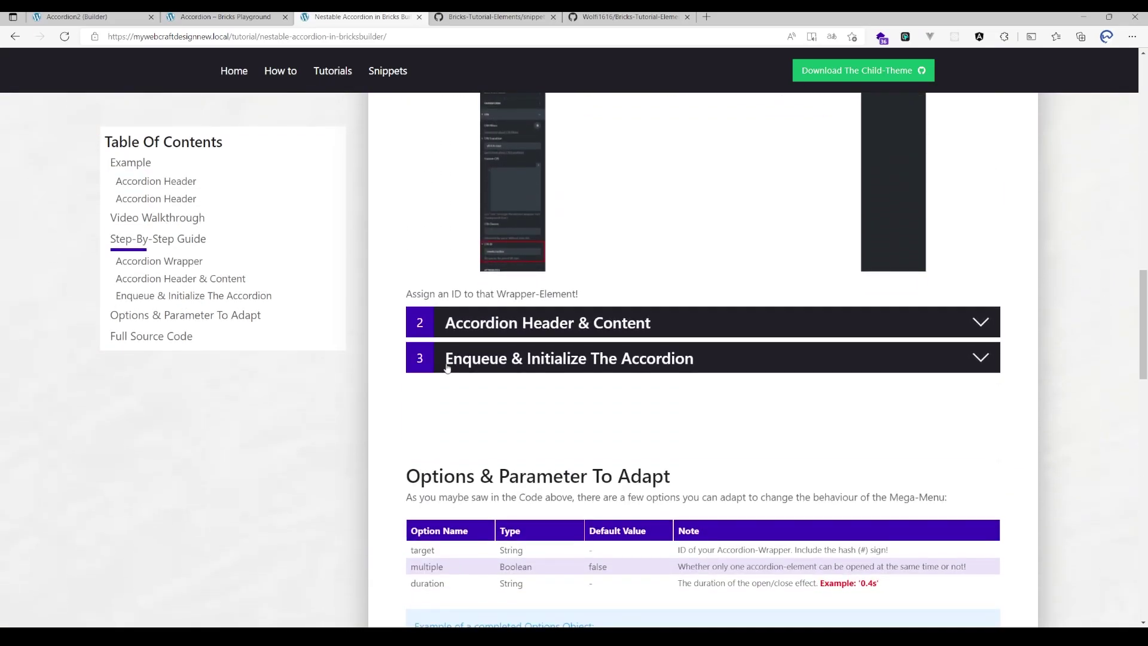
pyautogui.click(572, 366)
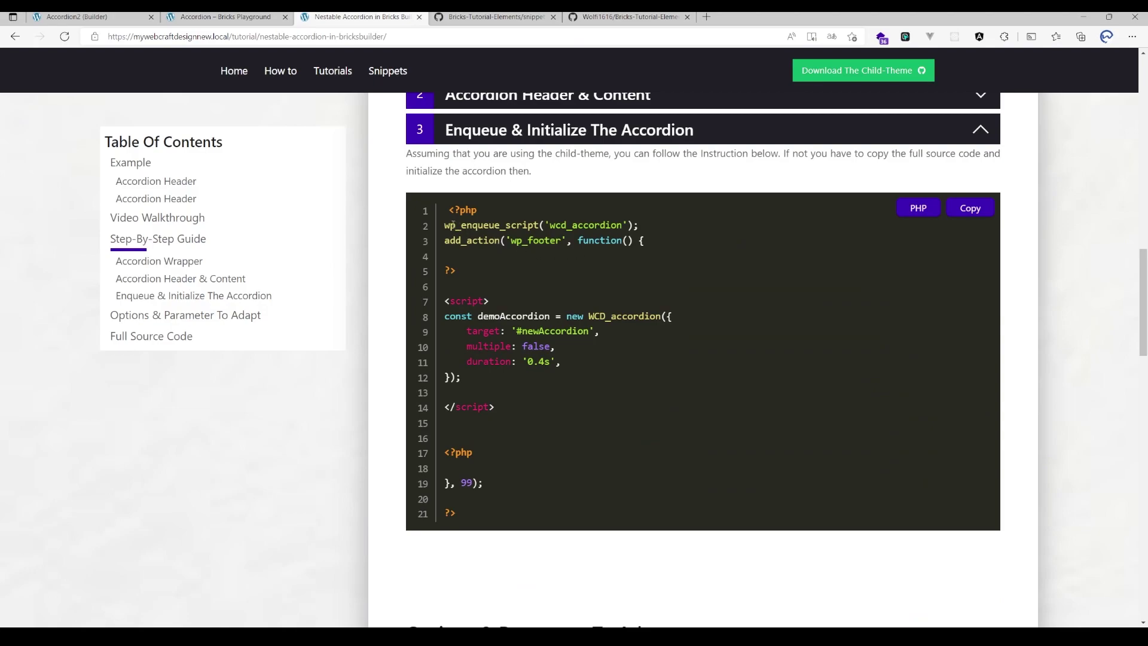
pyautogui.moveTo(445, 225); pyautogui.dragTo(640, 225)
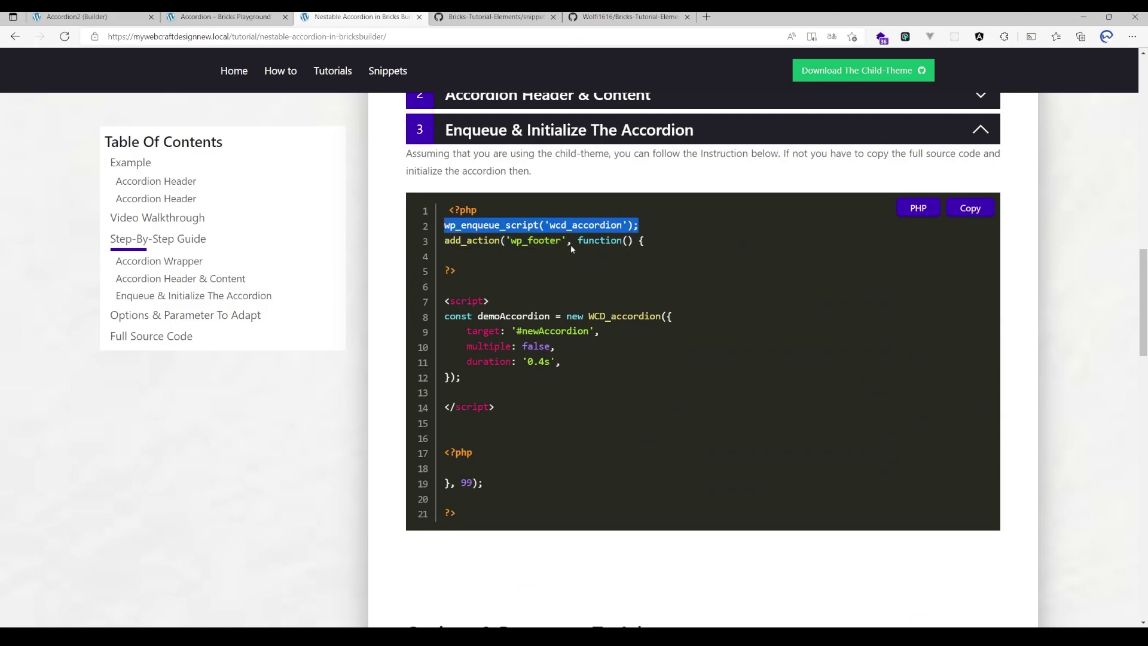
pyautogui.click(458, 224)
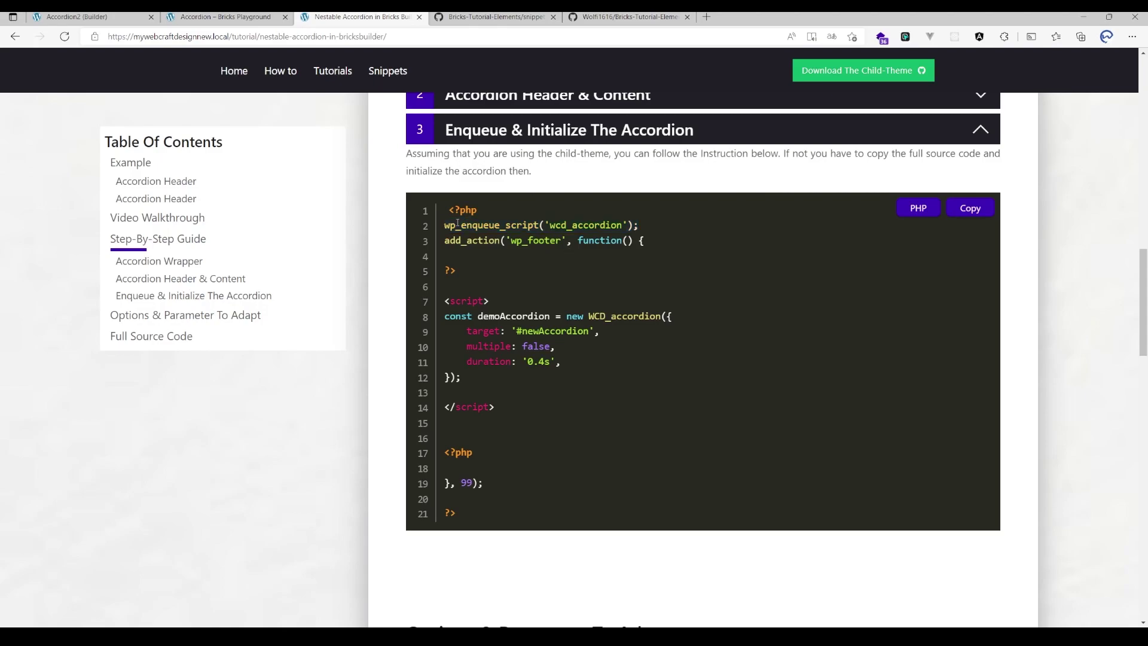
pyautogui.moveTo(444, 225); pyautogui.dragTo(652, 224)
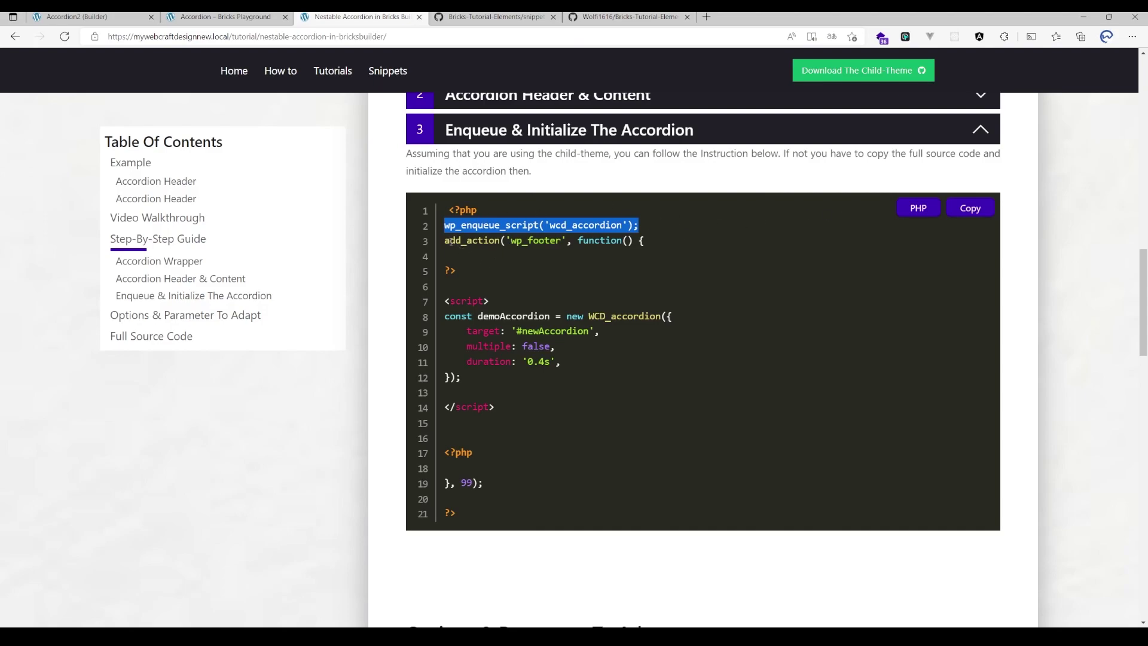
pyautogui.moveTo(444, 241); pyautogui.dragTo(581, 512)
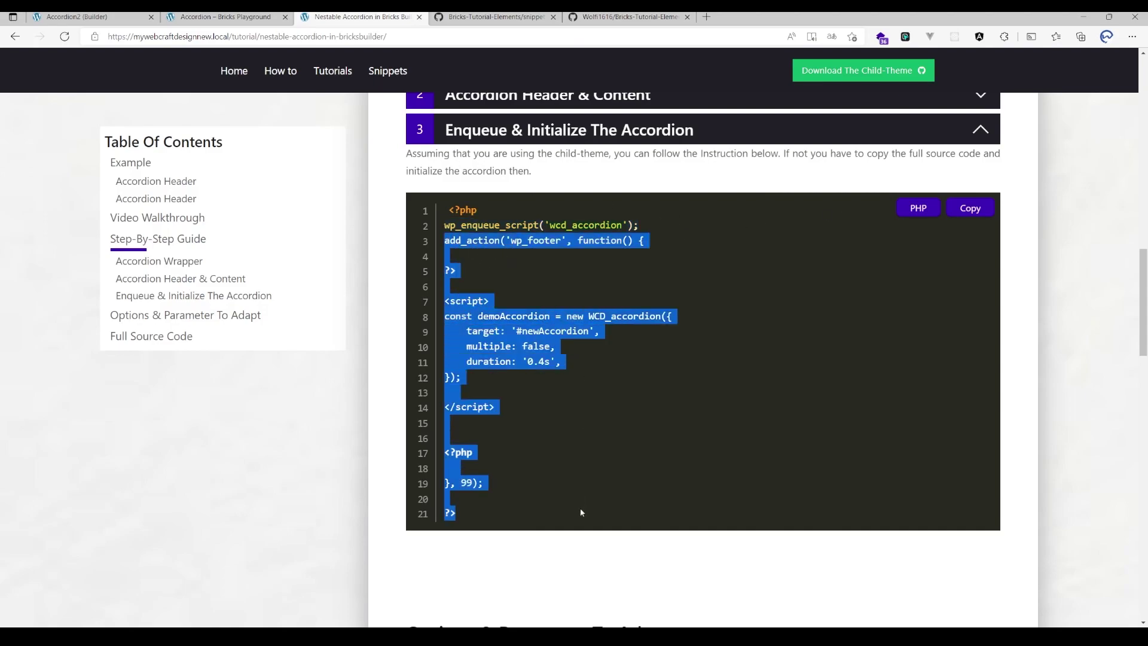
pyautogui.click(967, 208)
# Step: Replace the Code element's existing code with the pasted enqueue and initialization snippet
pyautogui.click(226, 16)
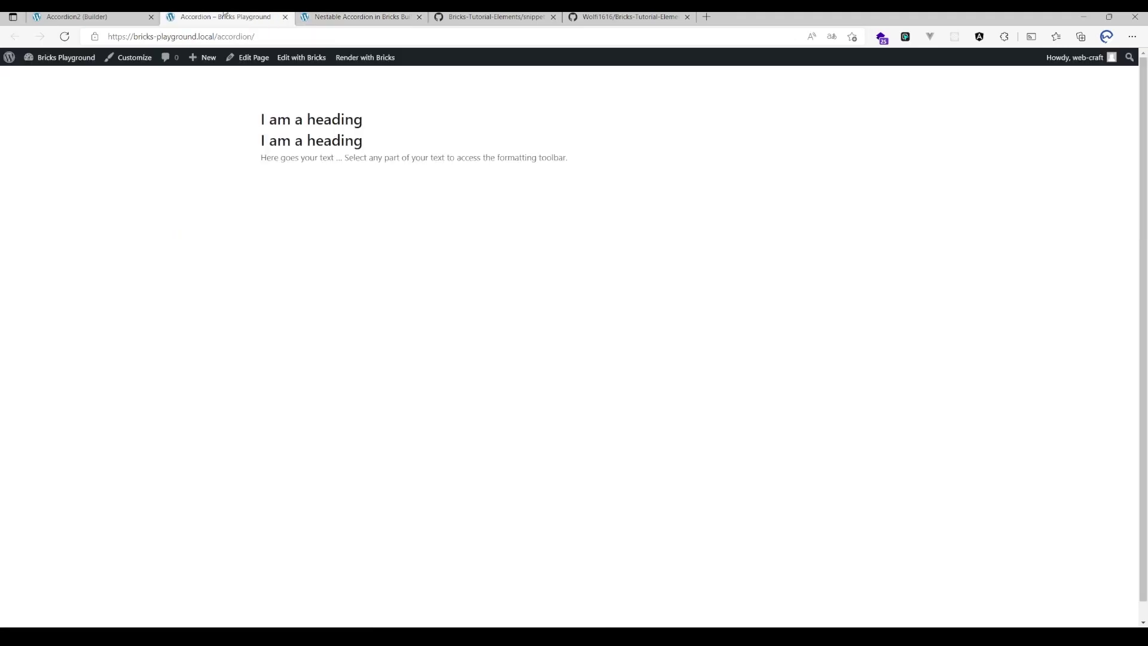
pyautogui.click(77, 17)
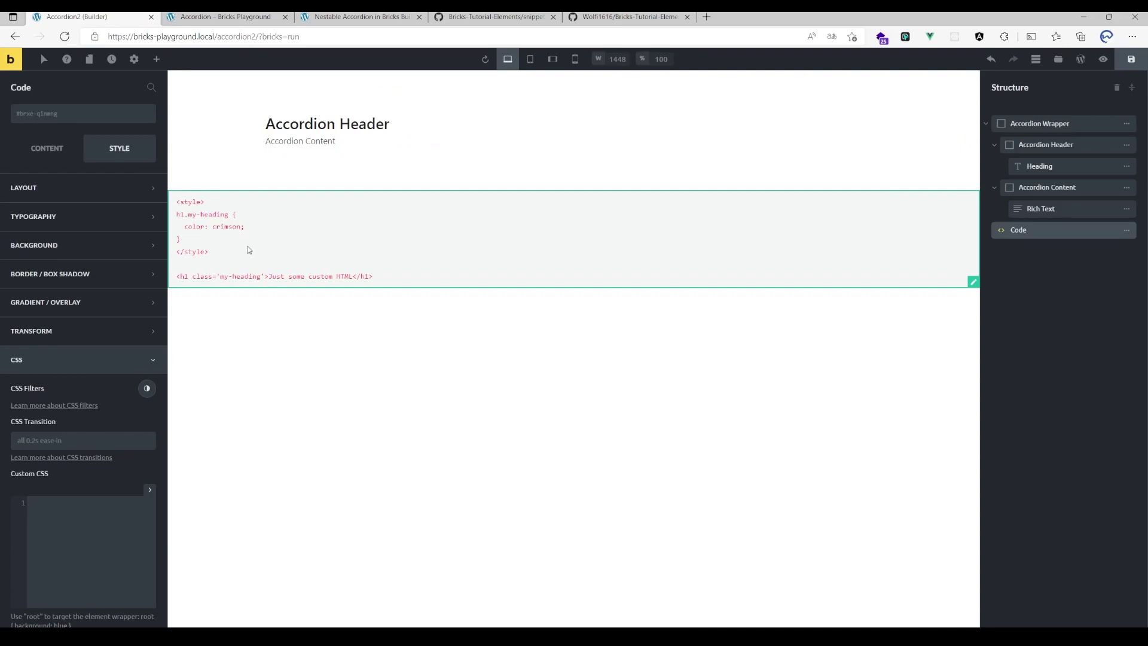
pyautogui.click(47, 147)
pyautogui.click(151, 186)
pyautogui.hotkey('ctrl', 'a')
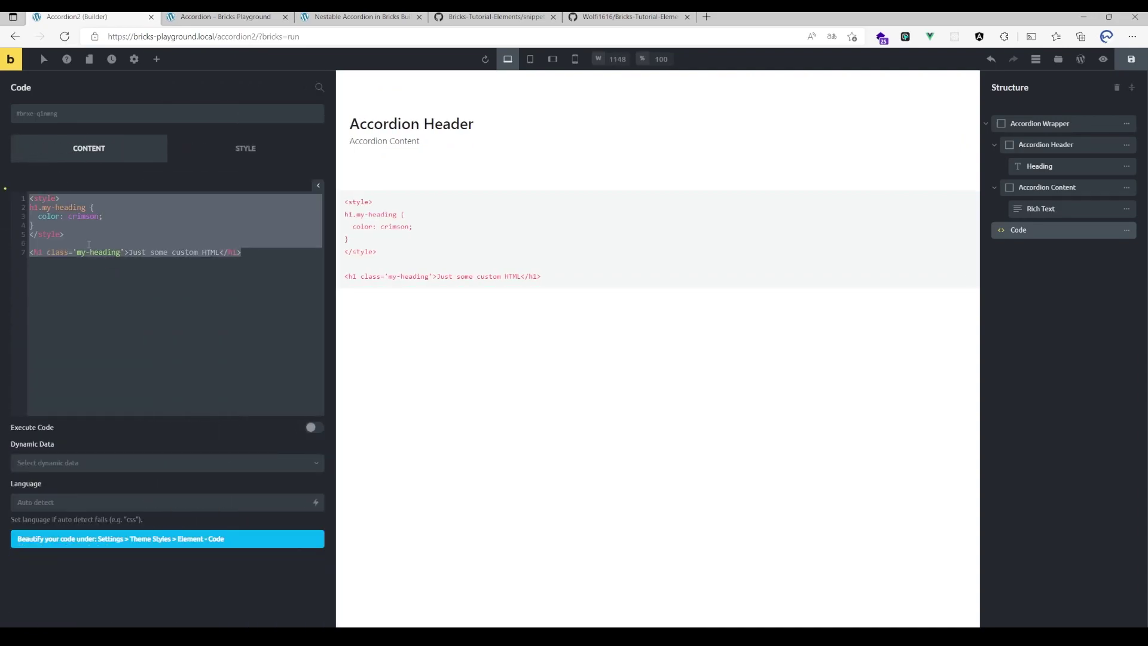
pyautogui.hotkey('ctrl', 'v')
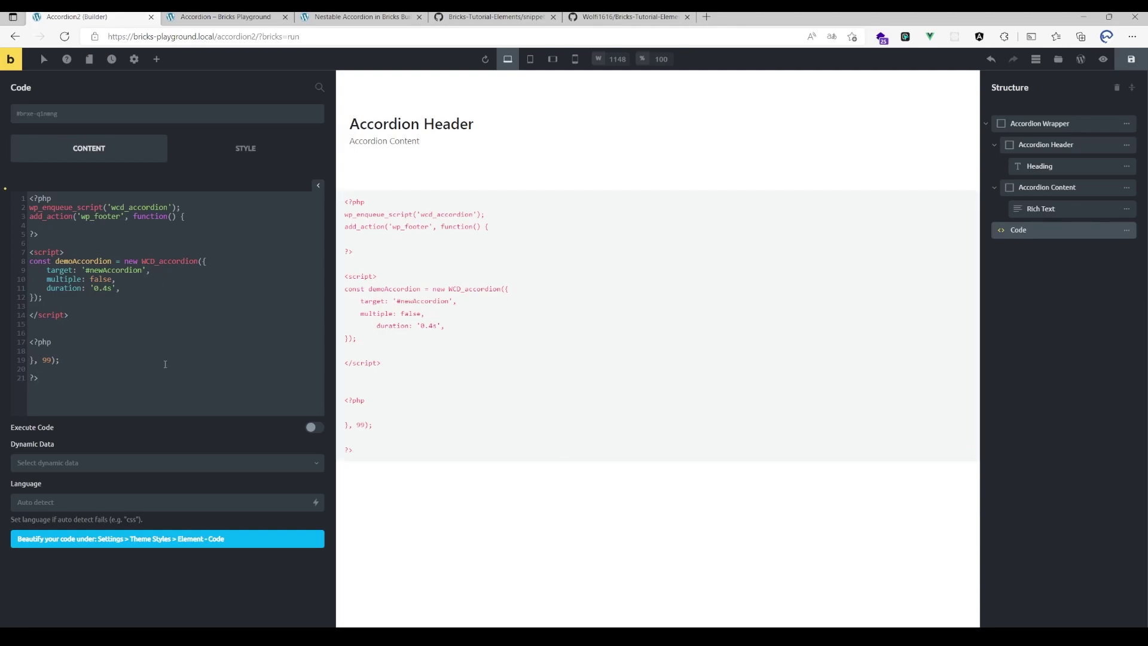
# Step: Check that the snippet's newAccordion target matches the accordion wrapper's ID
pyautogui.moveTo(65, 376); pyautogui.dragTo(15, 218)
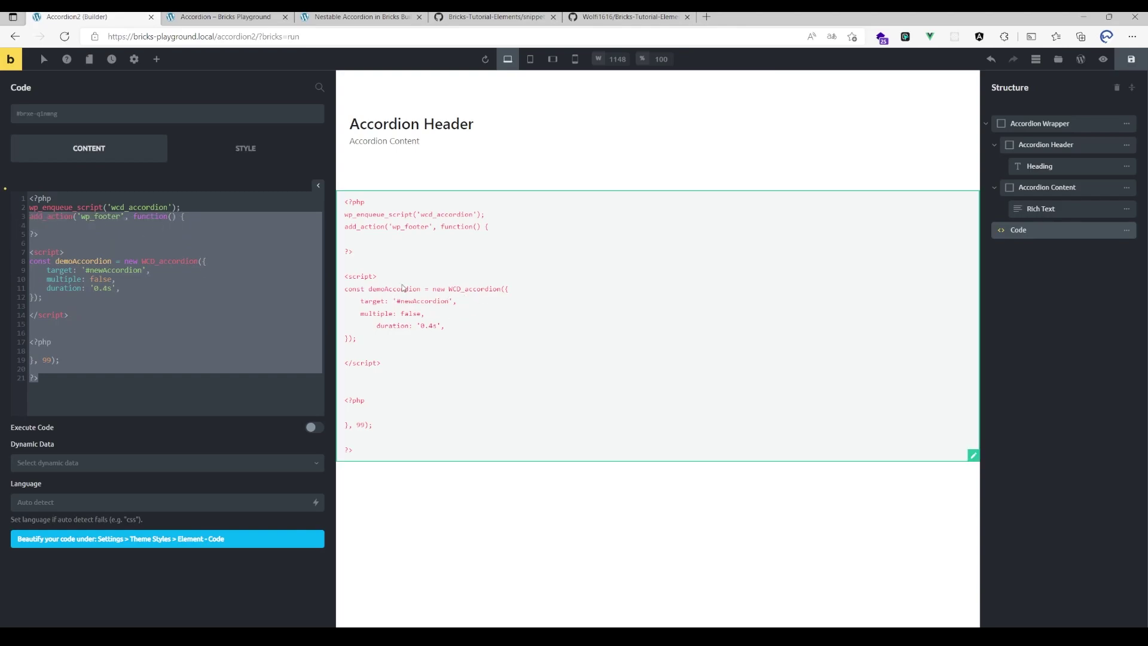
pyautogui.click(179, 342)
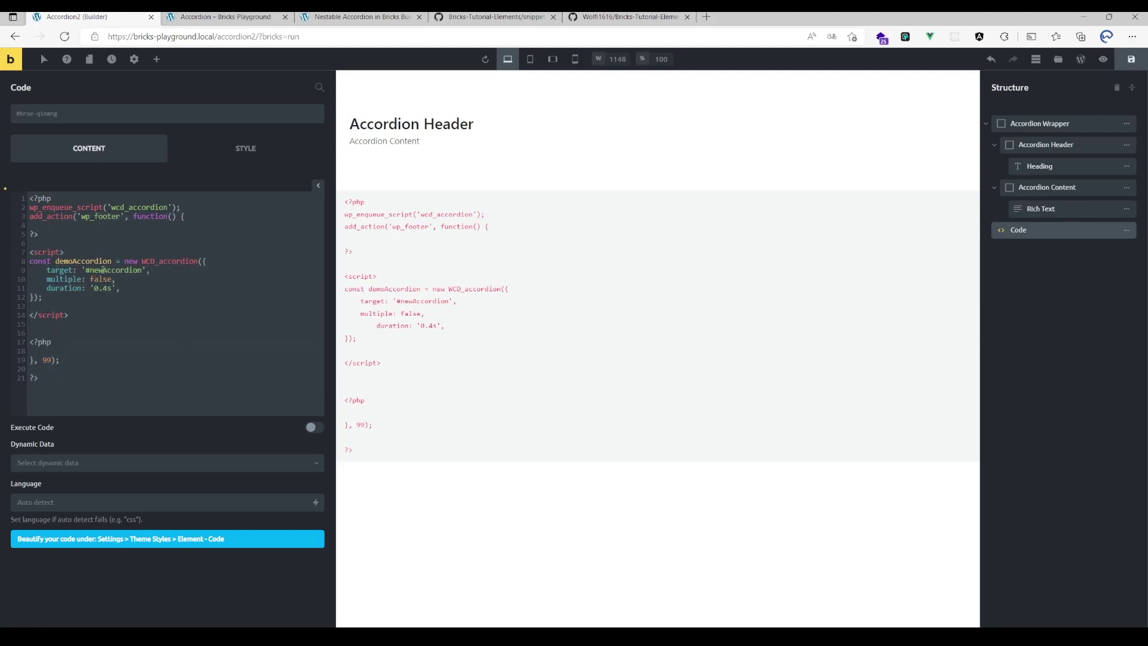
pyautogui.doubleClick(113, 269)
pyautogui.click(538, 161)
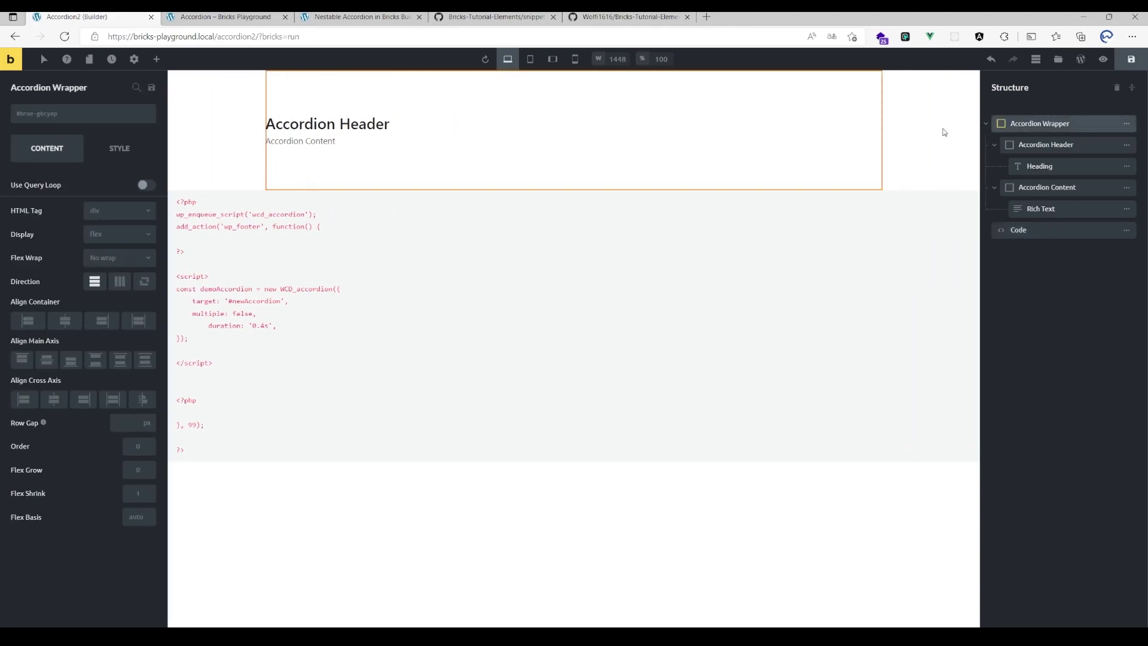
pyautogui.click(414, 401)
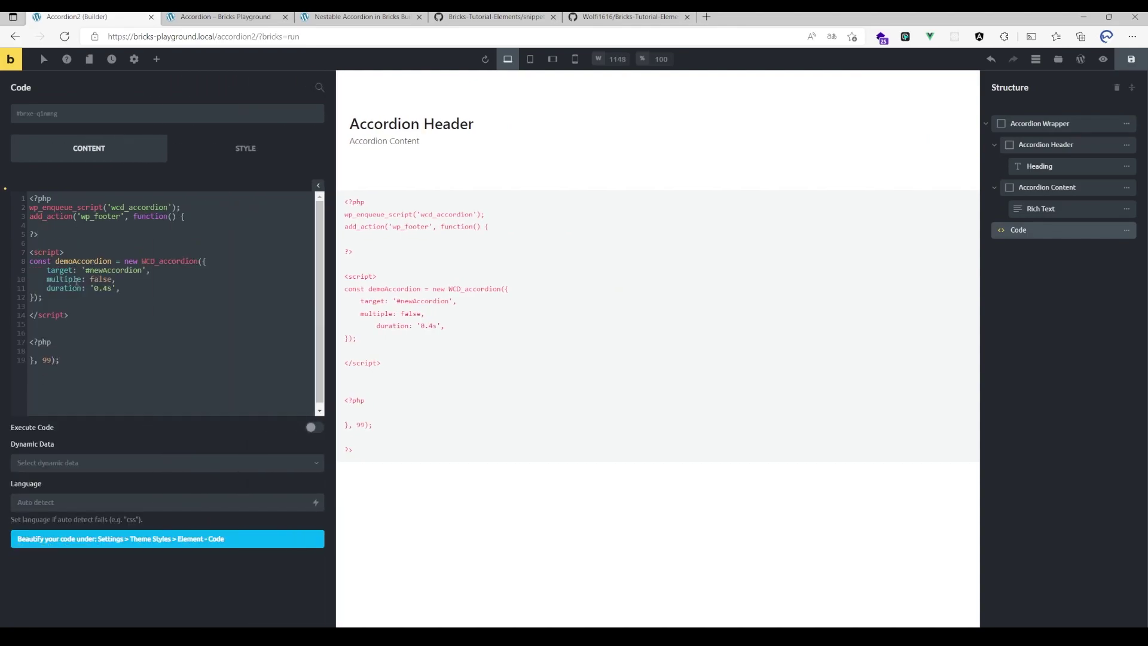
pyautogui.click(52, 279)
pyautogui.click(107, 280)
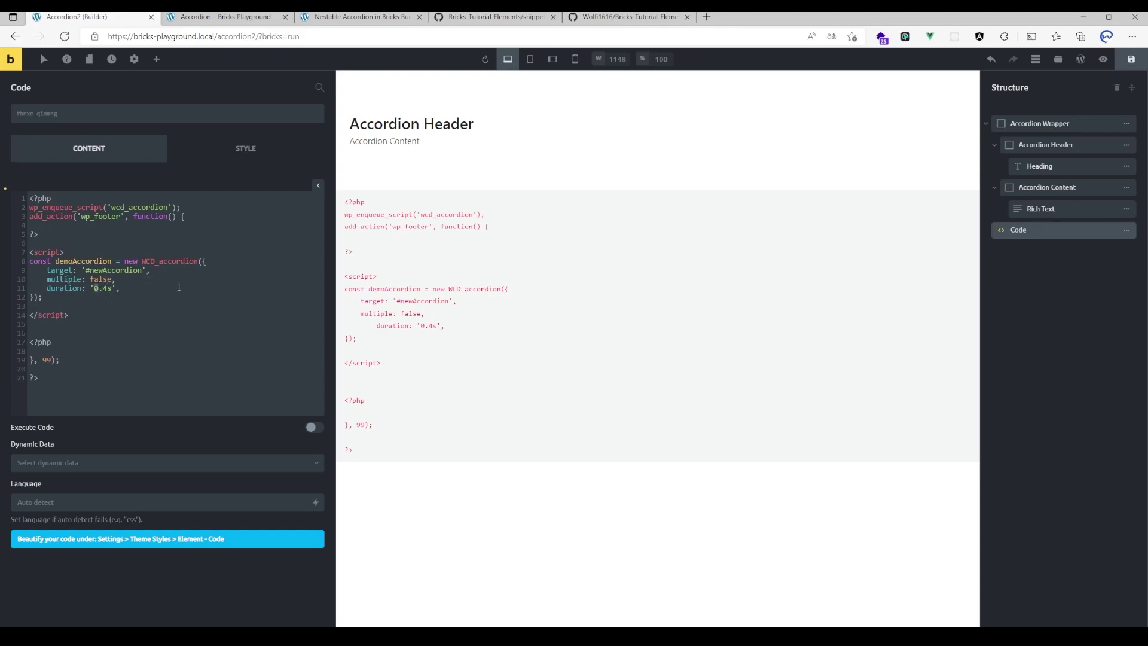
# Step: Review the tutorial's Wrapper, Header & Content and Enqueue steps, then return to Accordion2's builder
pyautogui.click(358, 16)
pyautogui.scroll(5, 612, 297)
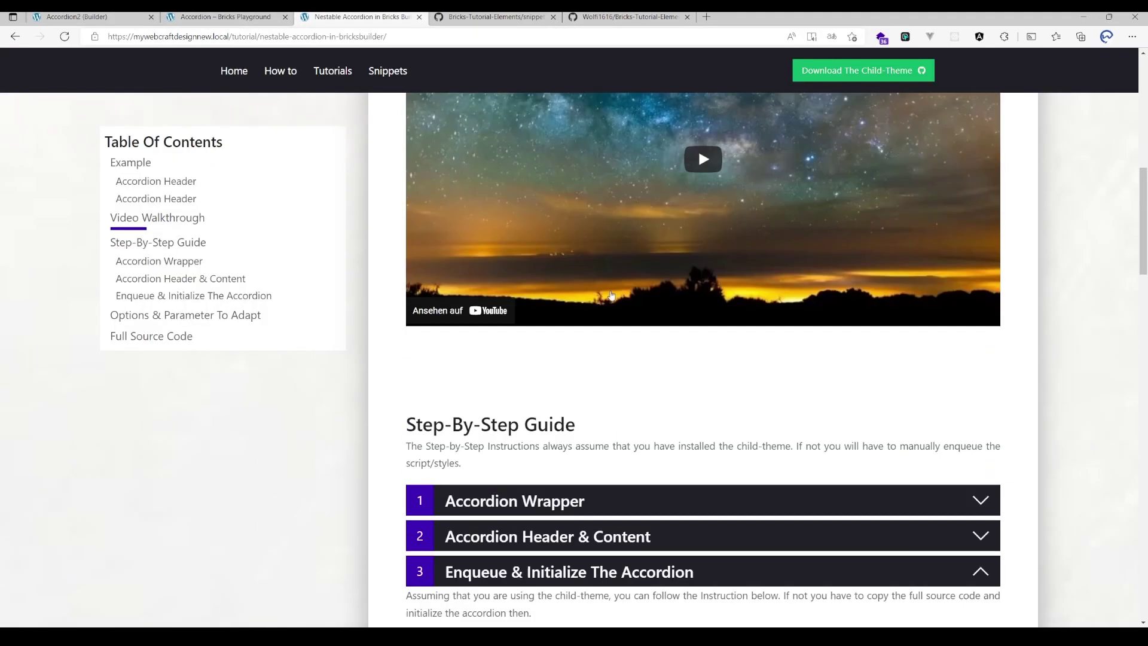
pyautogui.scroll(-3, 612, 296)
pyautogui.click(515, 405)
pyautogui.scroll(-3, 575, 338)
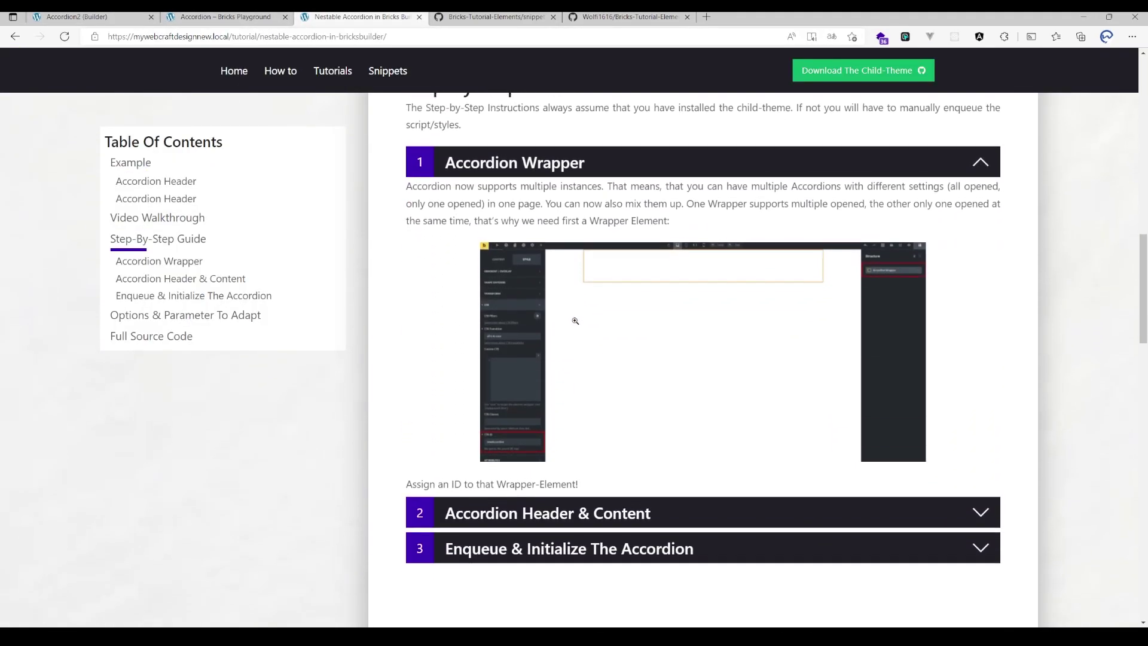
pyautogui.scroll(-1, 575, 321)
pyautogui.click(571, 497)
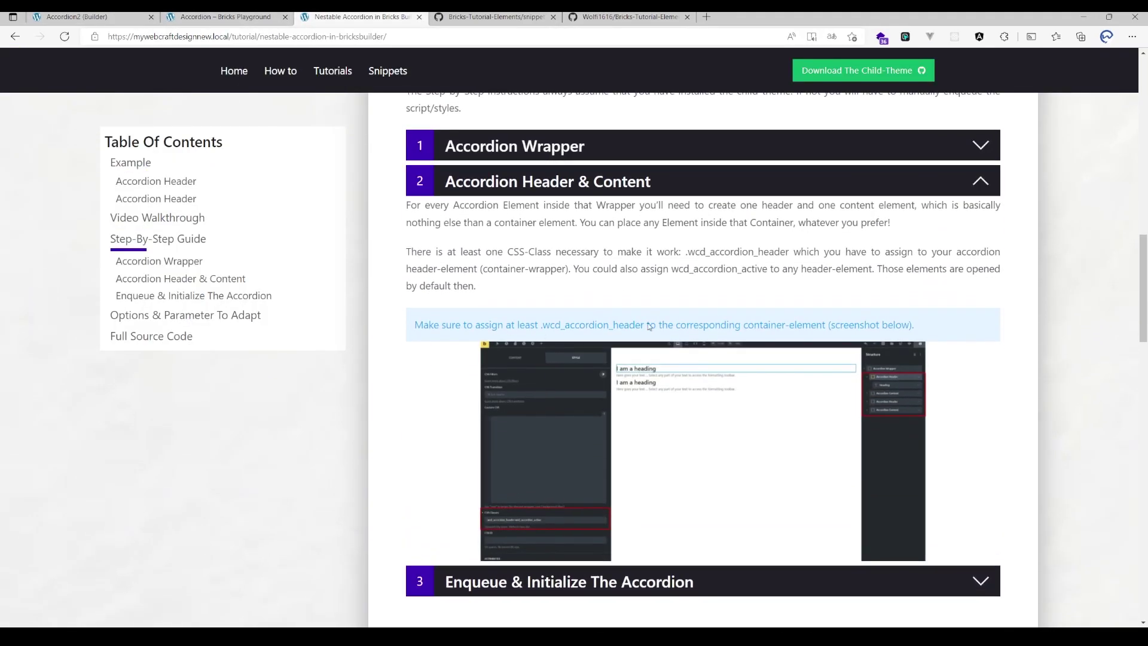
pyautogui.click(603, 584)
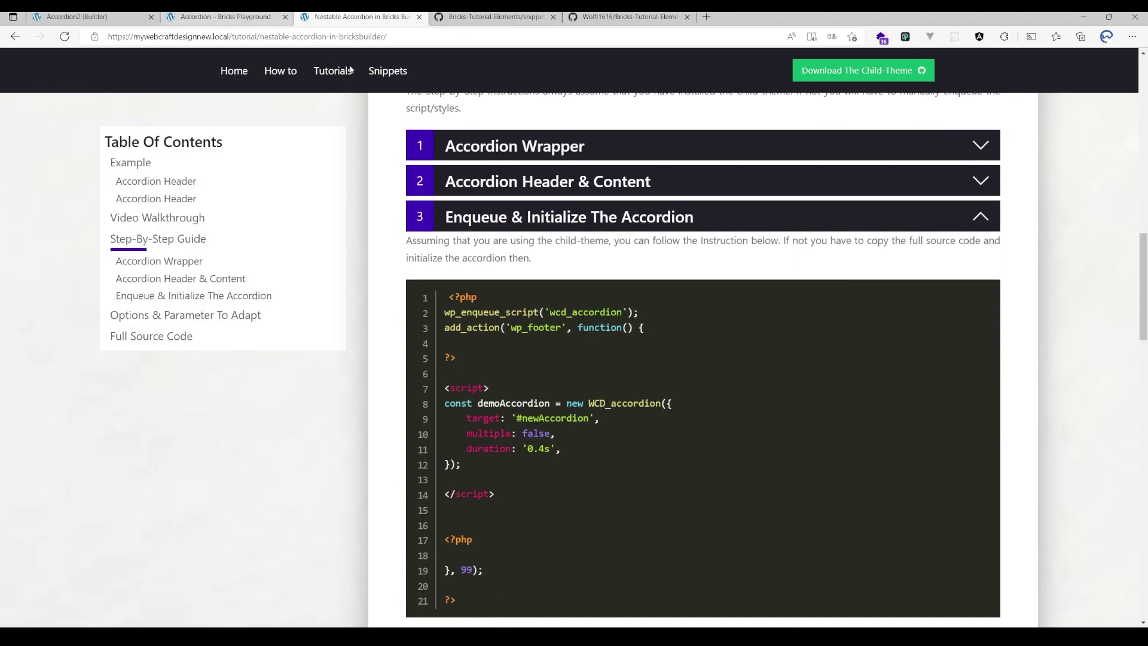
pyautogui.click(515, 185)
pyautogui.click(565, 155)
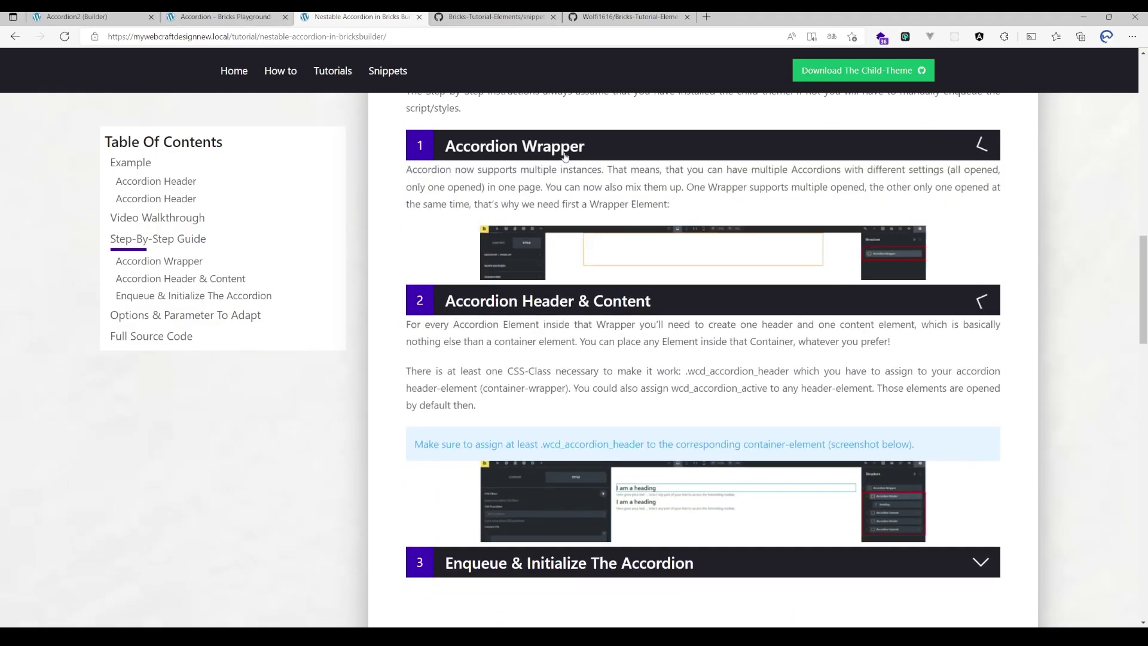
pyautogui.click(224, 16)
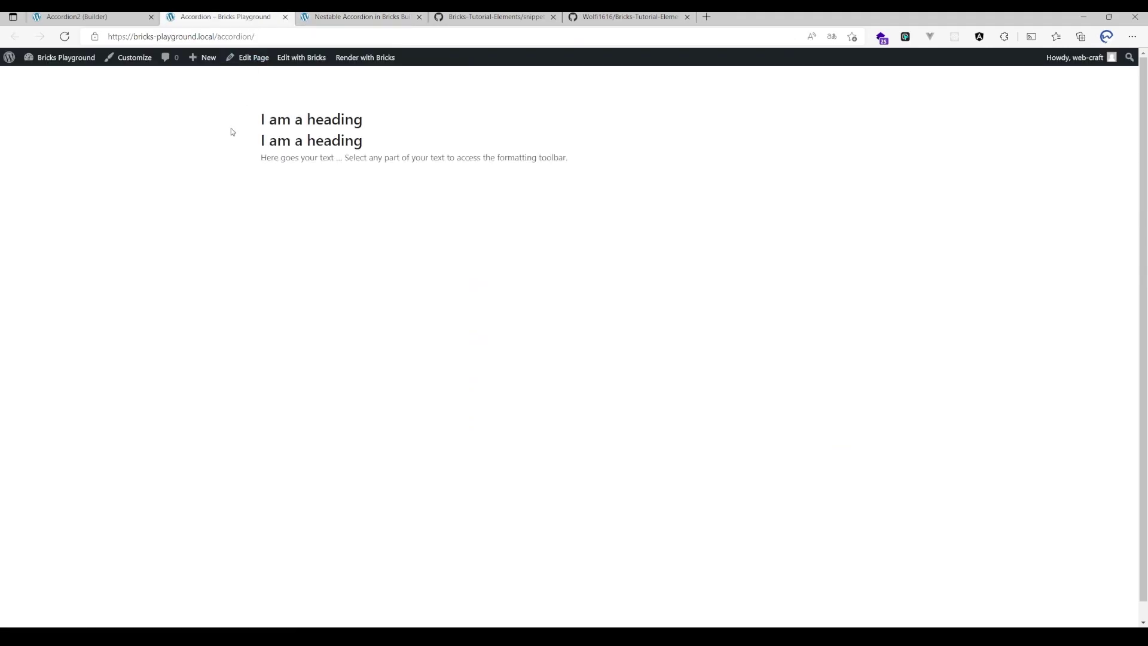
pyautogui.click(77, 17)
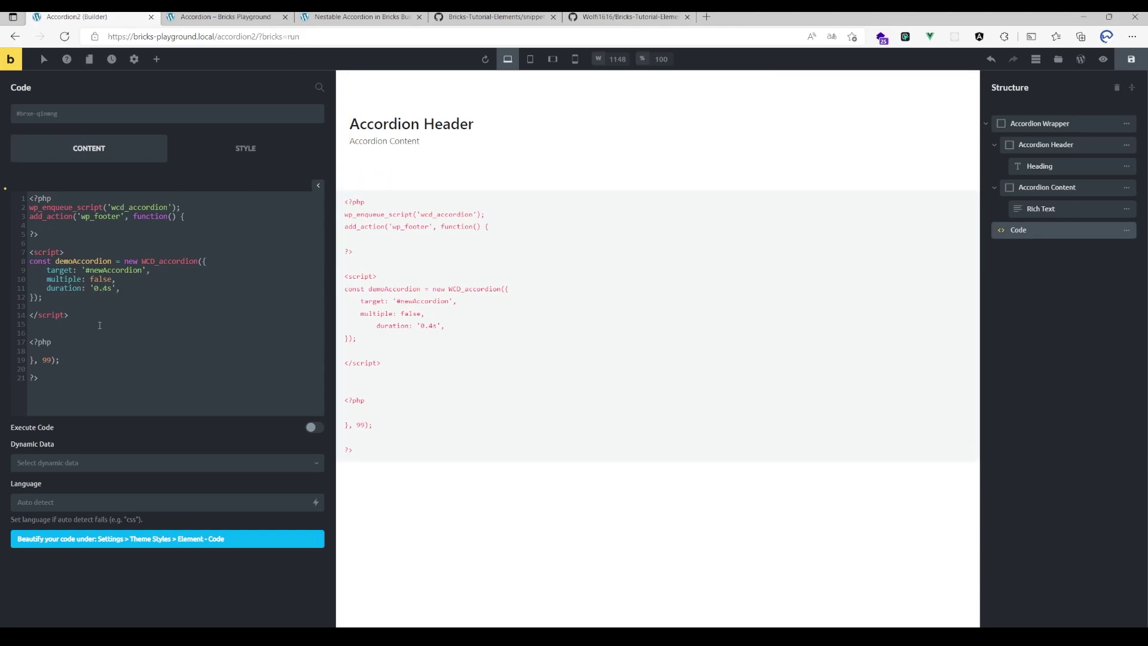
# Step: Turn on Execute Code for the accordion snippet, save, and open the live page
pyautogui.click(265, 396)
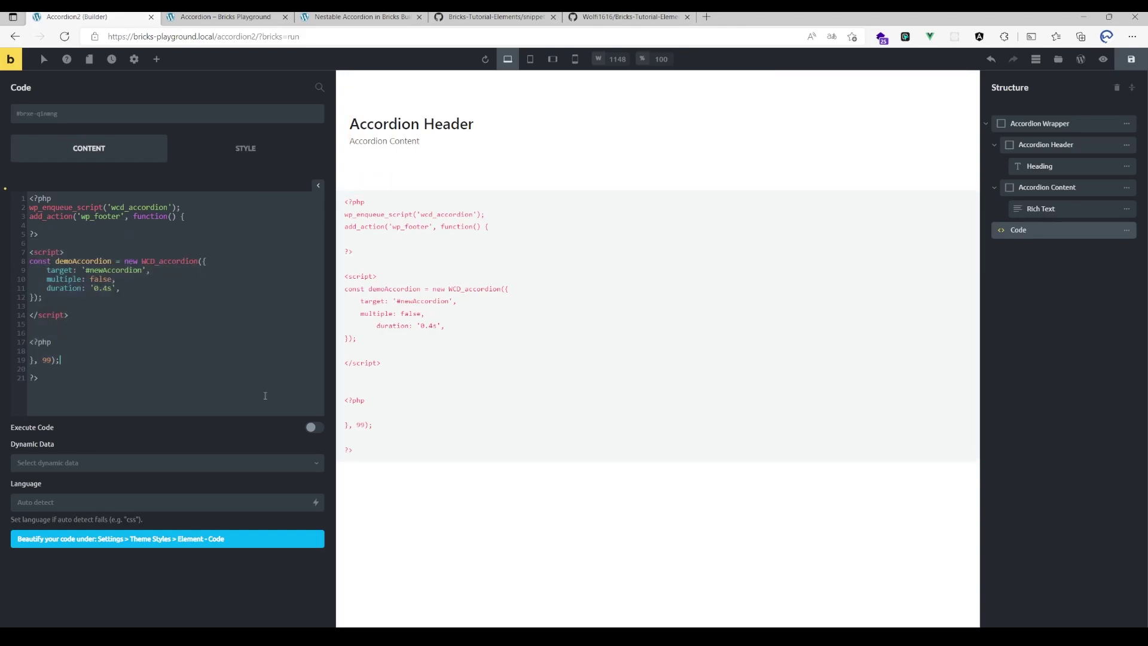
pyautogui.click(311, 428)
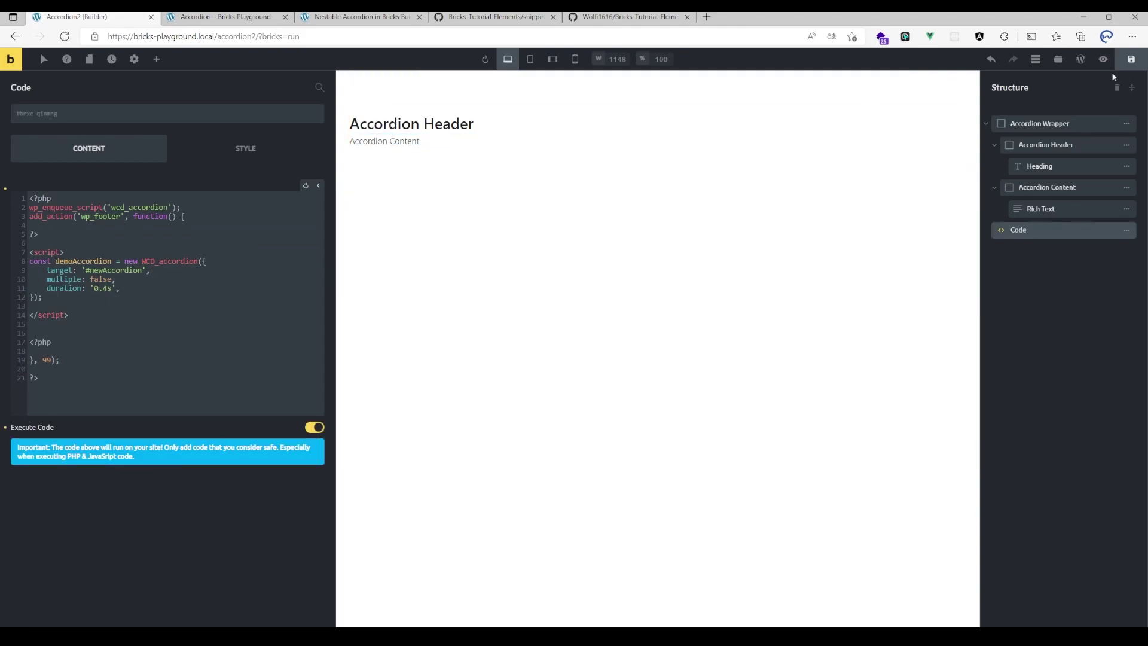
pyautogui.click(1131, 59)
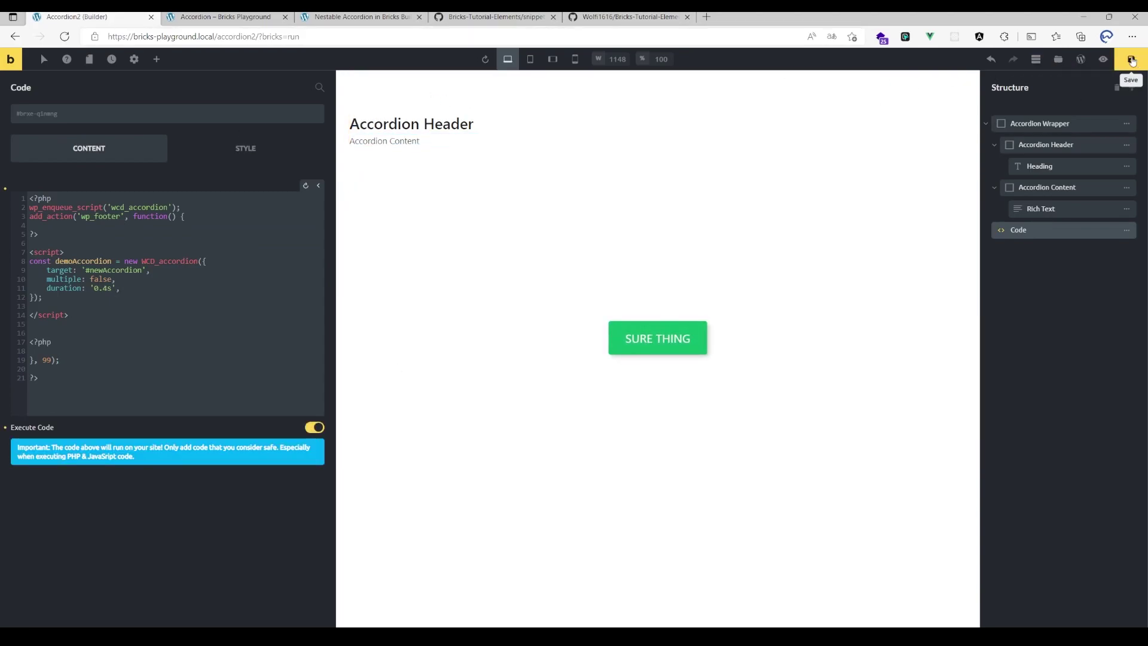
pyautogui.click(1103, 59)
pyautogui.click(1103, 59)
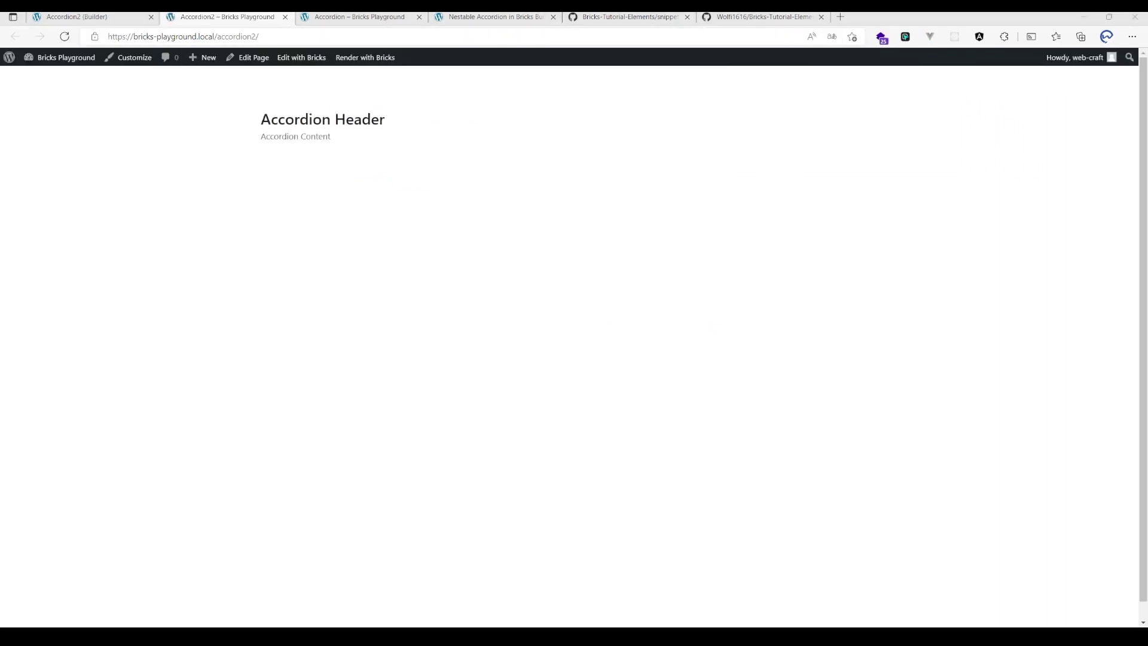
# Step: Toggle the accordion header repeatedly to confirm the content opens and closes
pyautogui.click(328, 121)
pyautogui.click(328, 123)
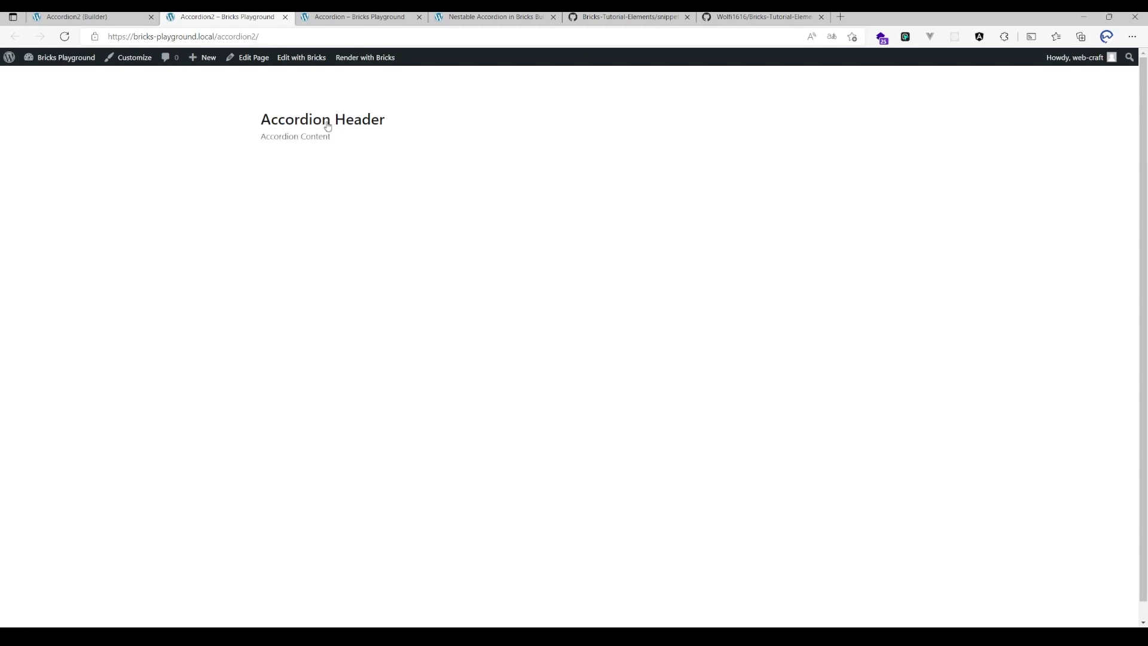
pyautogui.click(298, 122)
pyautogui.click(274, 128)
pyautogui.click(310, 126)
pyautogui.click(329, 128)
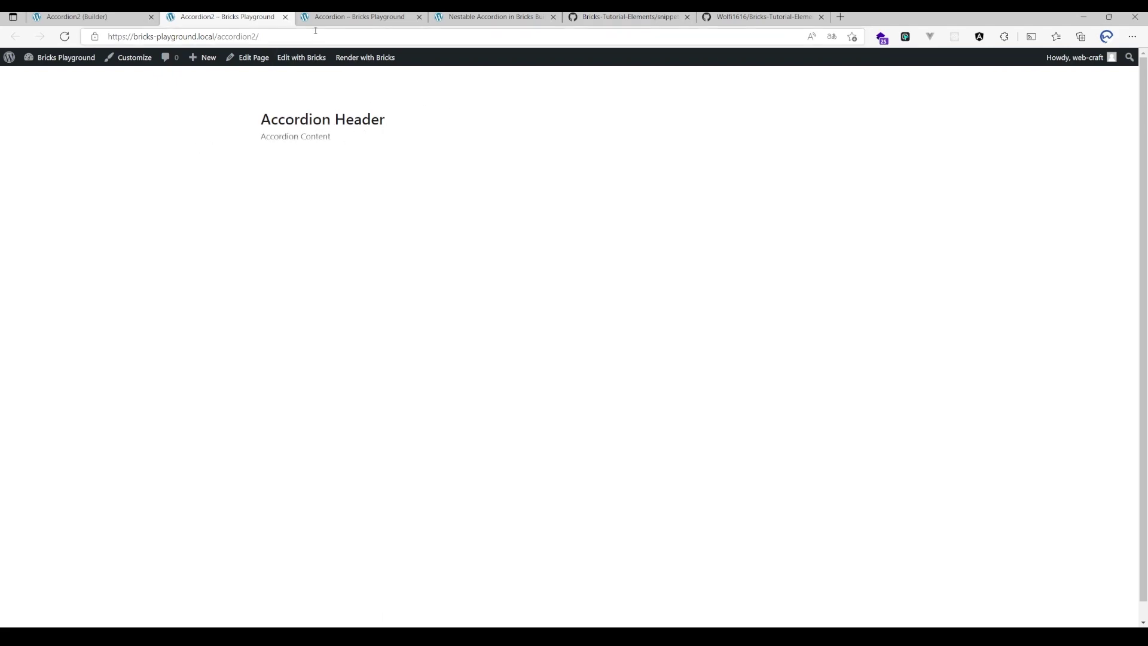
pyautogui.click(81, 16)
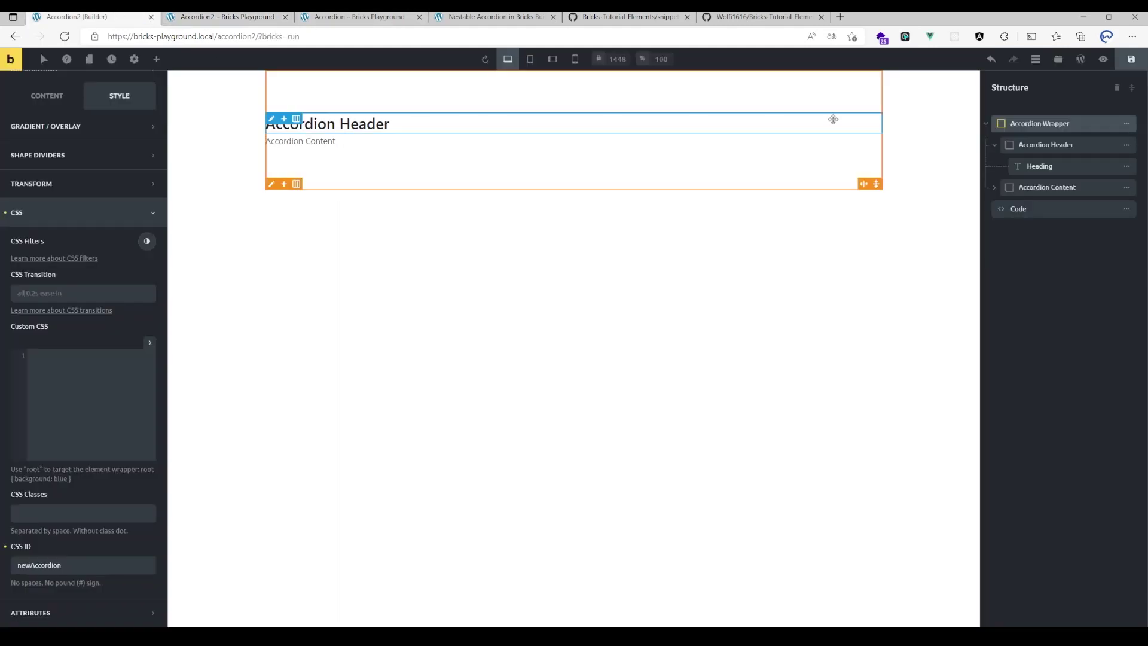
# Step: Duplicate Accordion Header and Accordion Content, placing the new header below the first content
pyautogui.click(1040, 144)
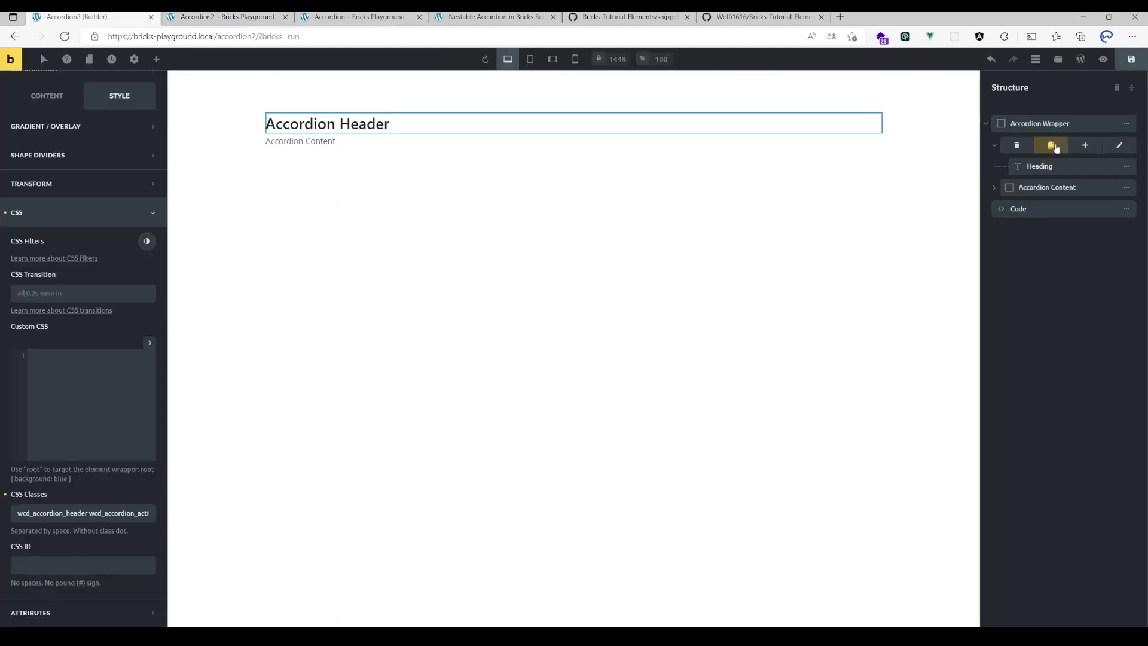
pyautogui.click(1052, 145)
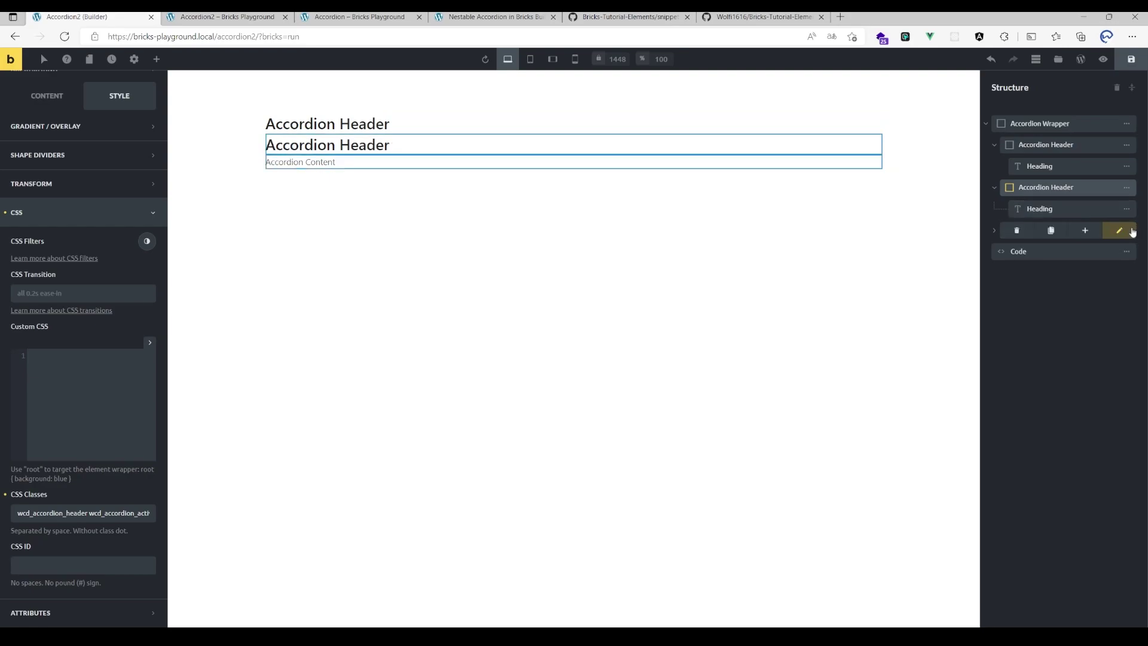
pyautogui.click(1050, 230)
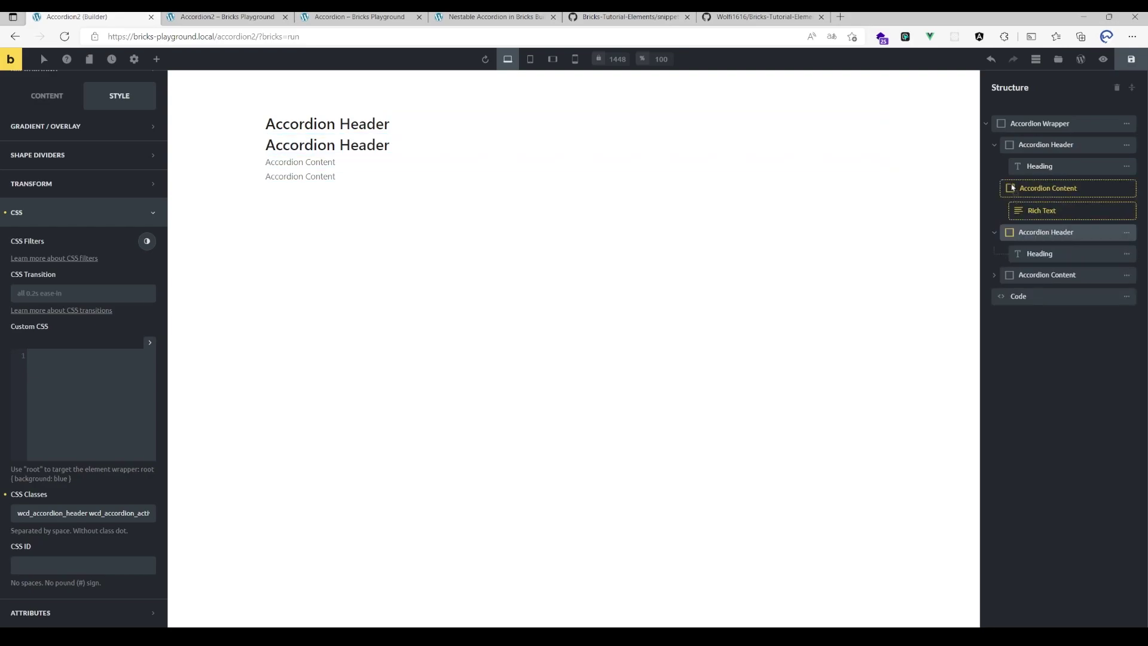
pyautogui.moveTo(1011, 187); pyautogui.dragTo(1010, 235)
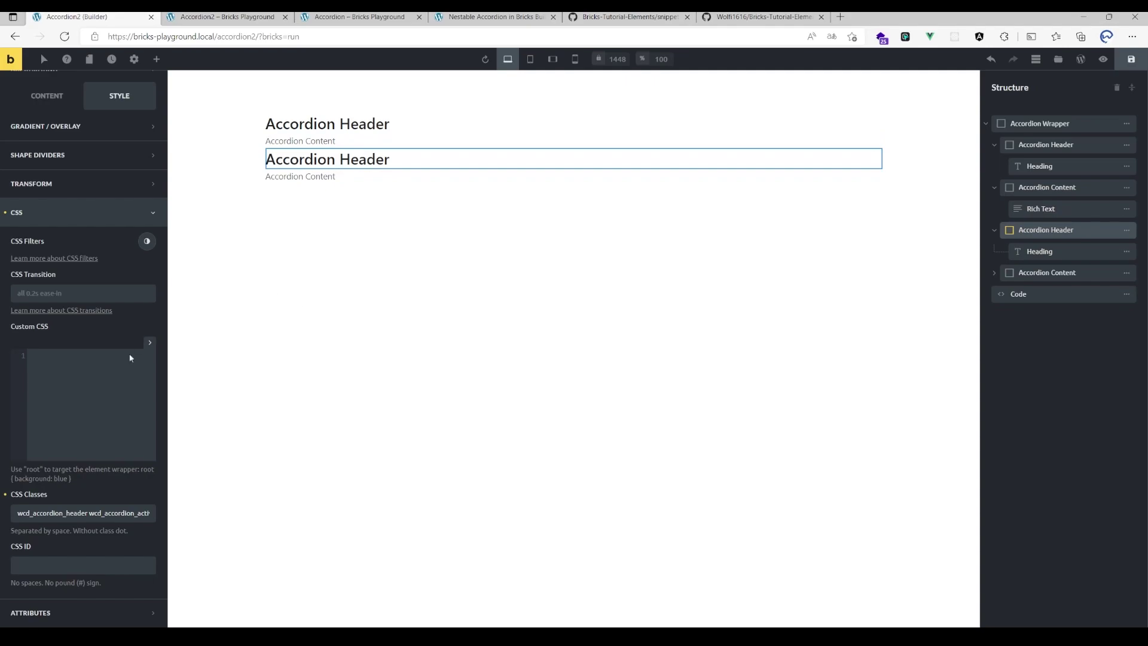
# Step: Remove wcd_accordion_active from the second header, save, and test both items live
pyautogui.click(98, 512)
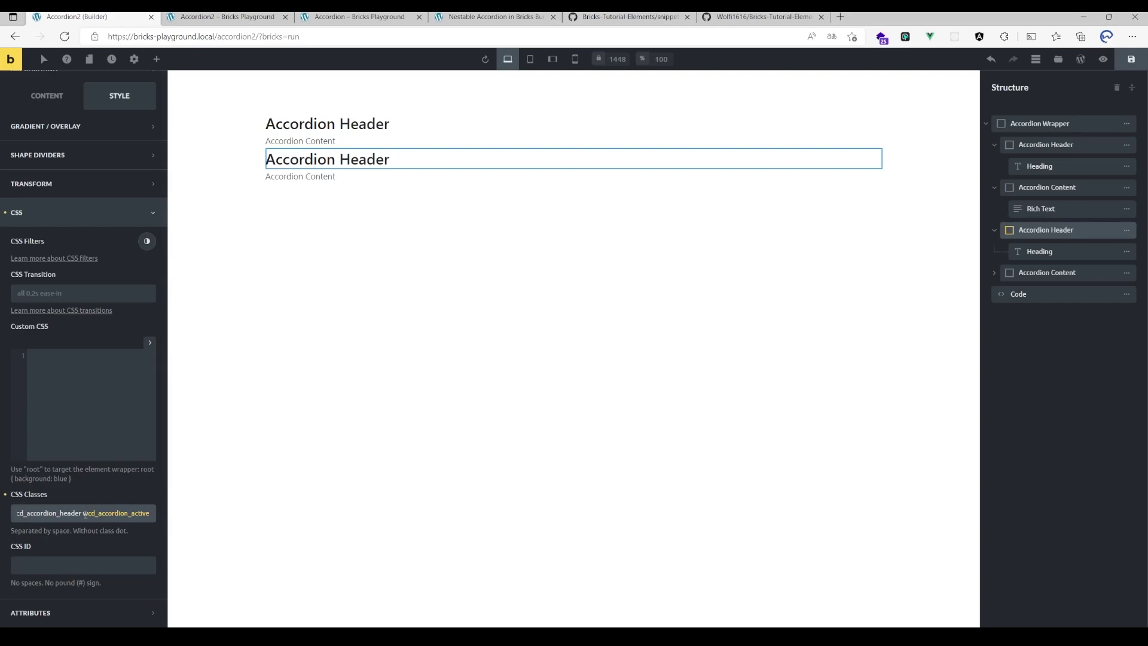
pyautogui.press('BackSpace')
pyautogui.click(1131, 59)
pyautogui.click(224, 16)
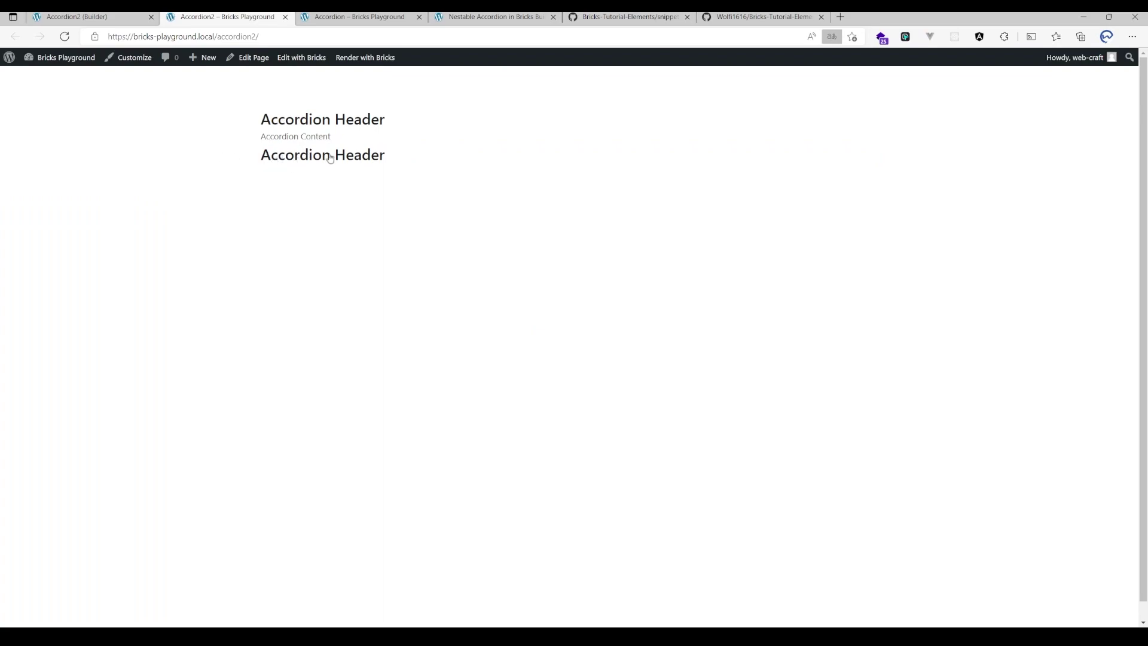
pyautogui.click(279, 156)
pyautogui.click(296, 121)
pyautogui.click(108, 16)
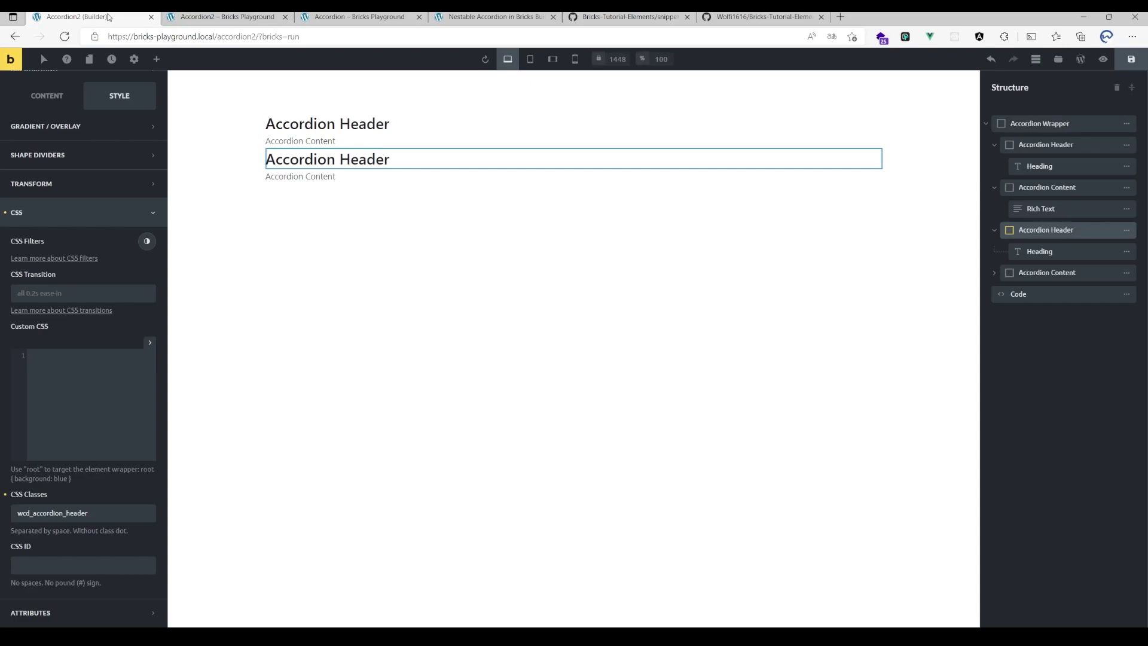
pyautogui.click(1018, 294)
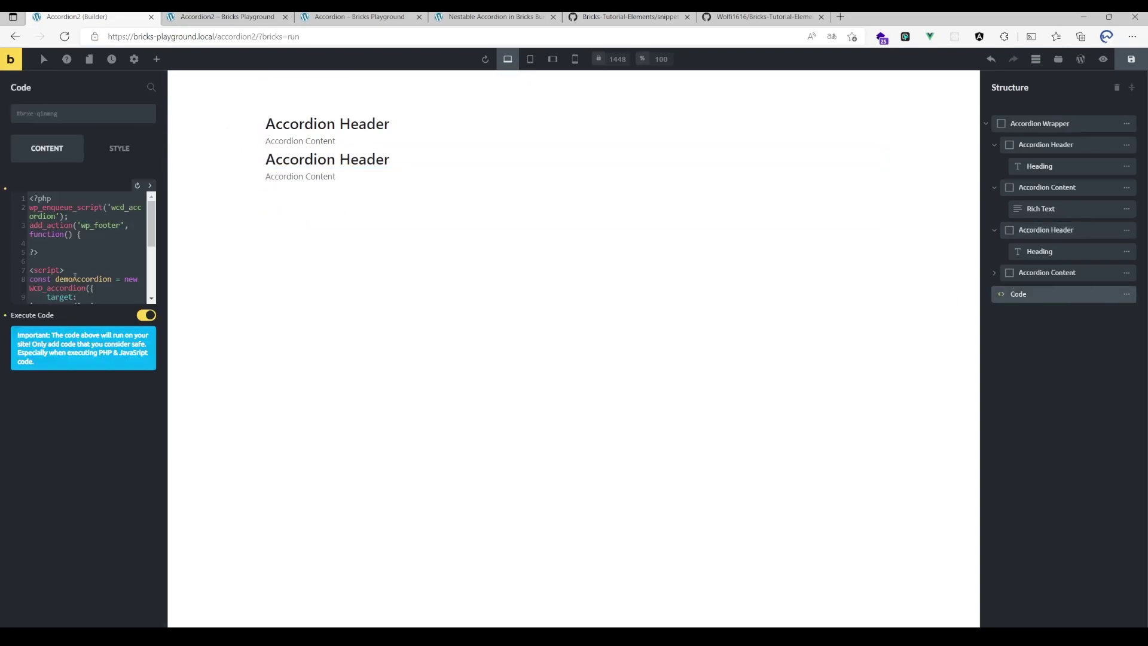
pyautogui.click(75, 278)
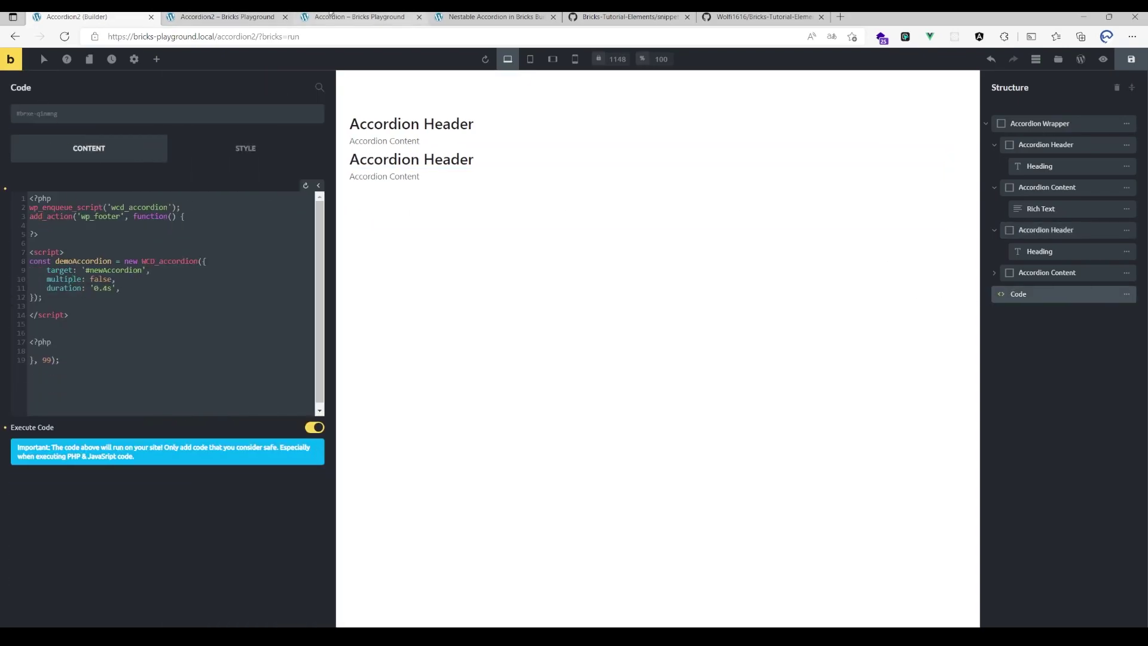
pyautogui.click(359, 17)
pyautogui.click(227, 16)
pyautogui.click(320, 157)
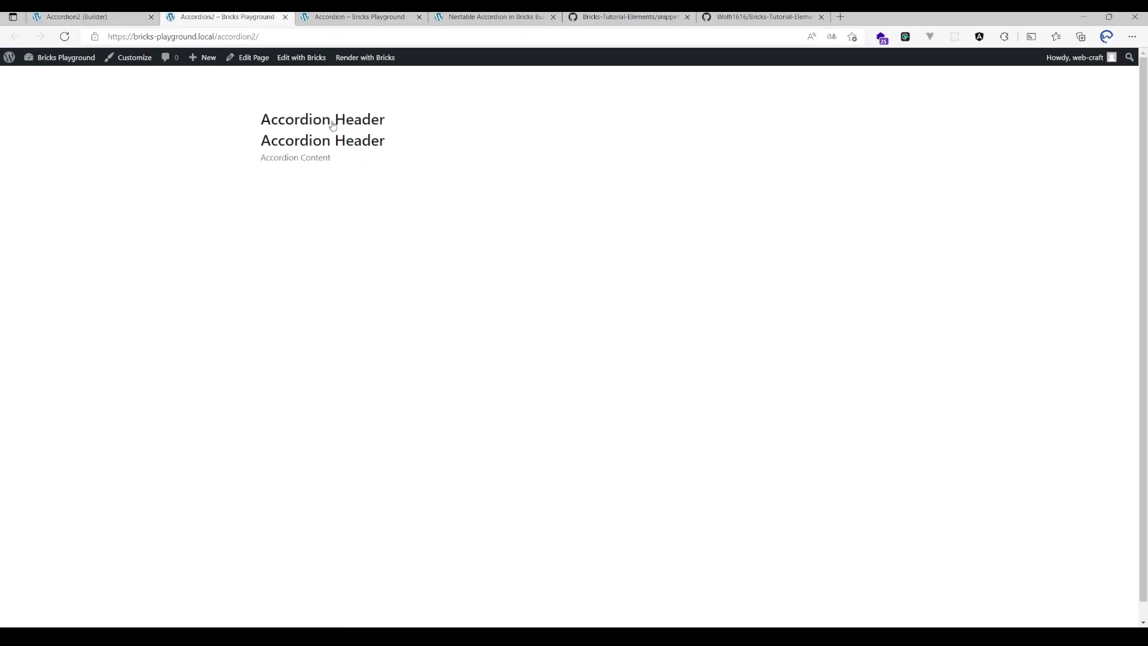
pyautogui.click(330, 128)
pyautogui.click(325, 159)
pyautogui.click(325, 128)
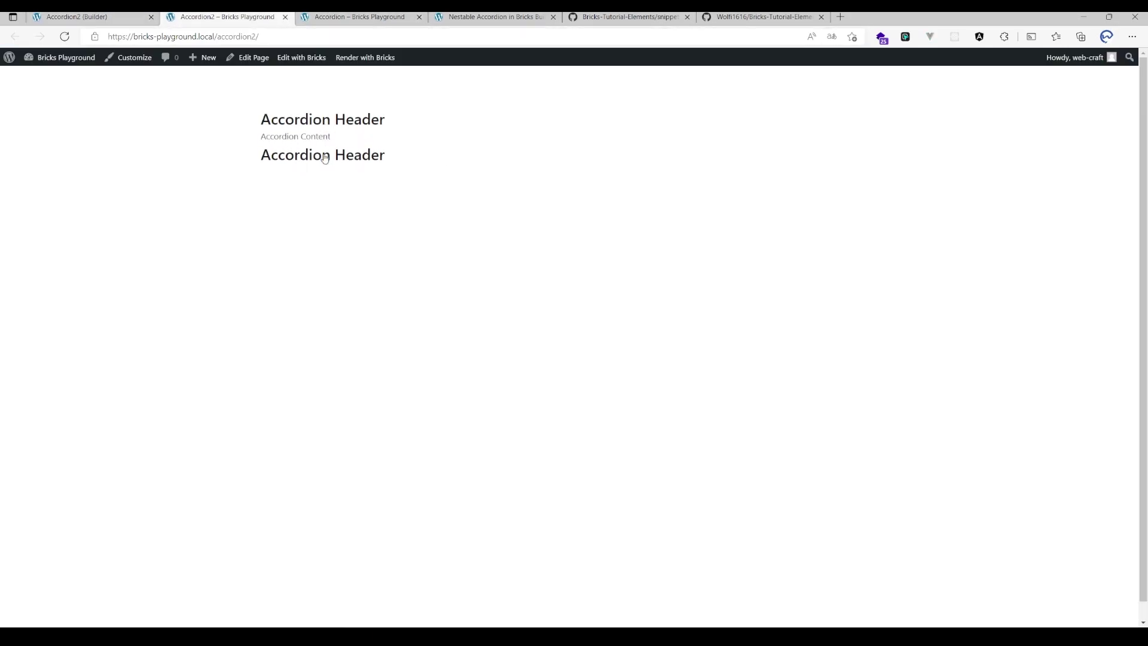
pyautogui.click(328, 141)
pyautogui.click(76, 16)
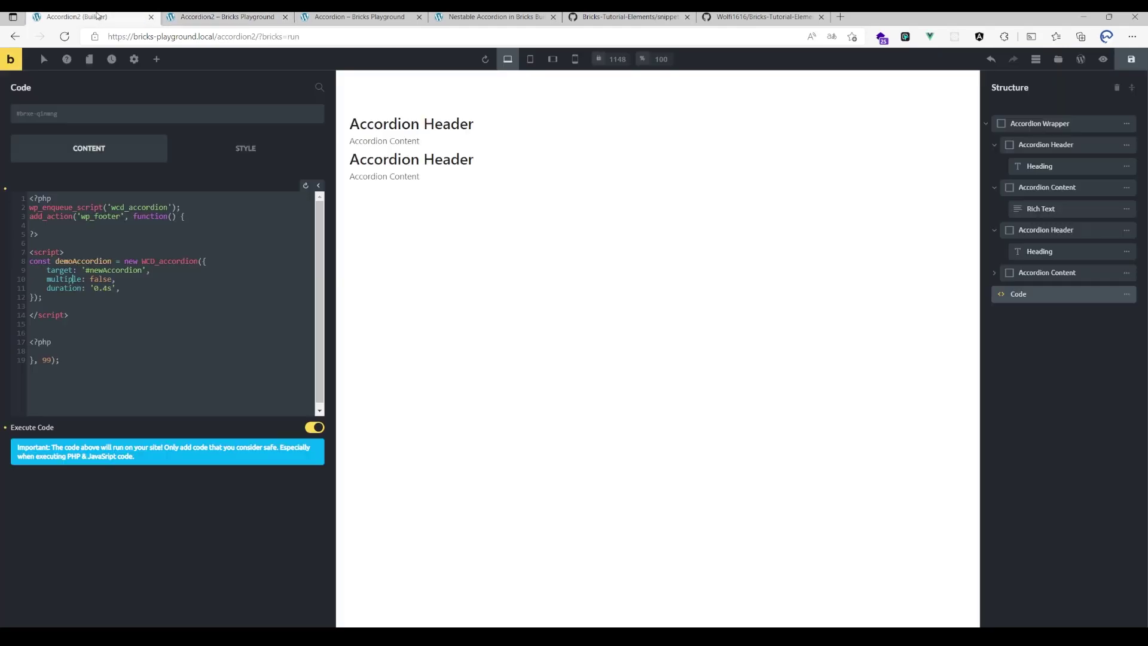
pyautogui.click(528, 202)
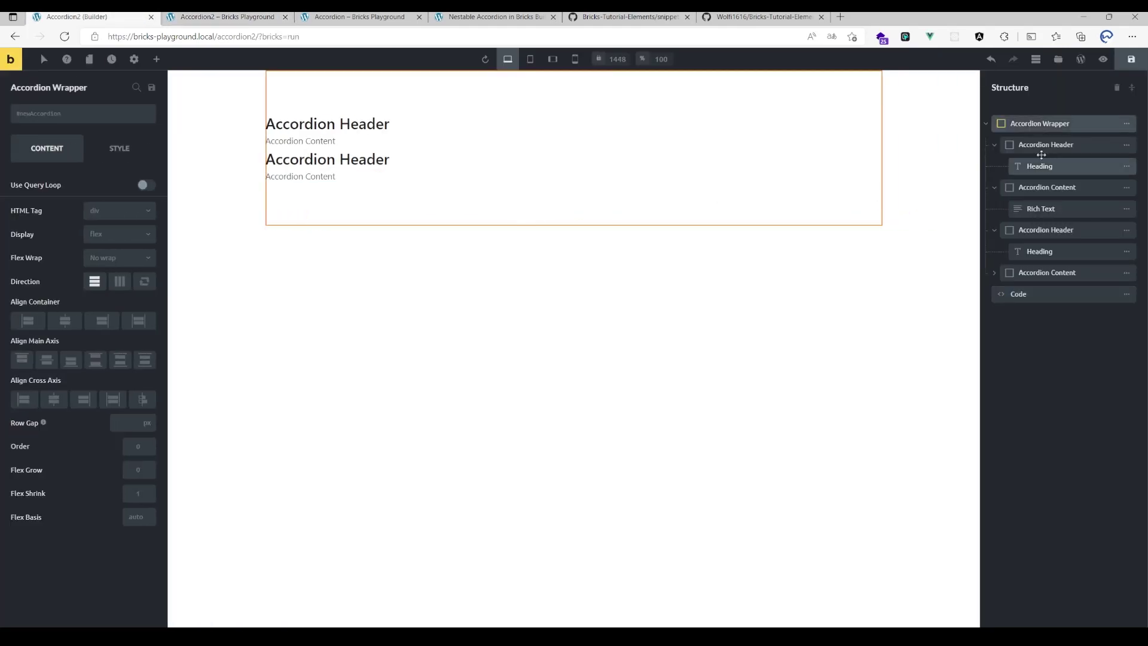
# Step: Duplicate the Accordion Wrapper and show its Style settings
pyautogui.click(987, 126)
pyautogui.click(1051, 125)
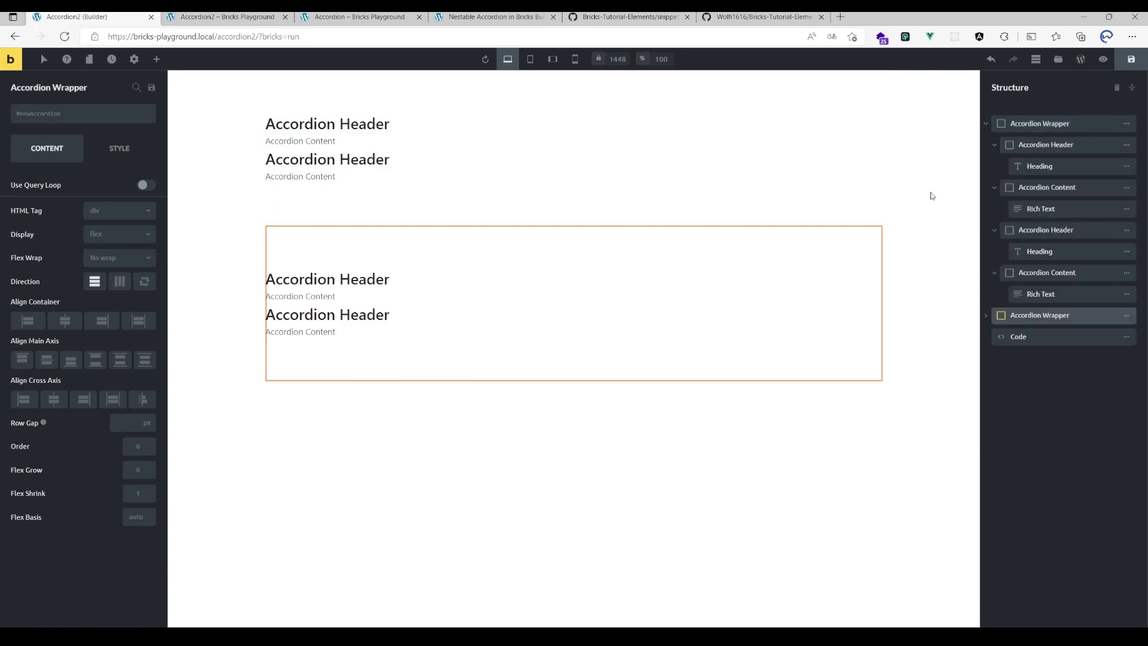
pyautogui.click(119, 147)
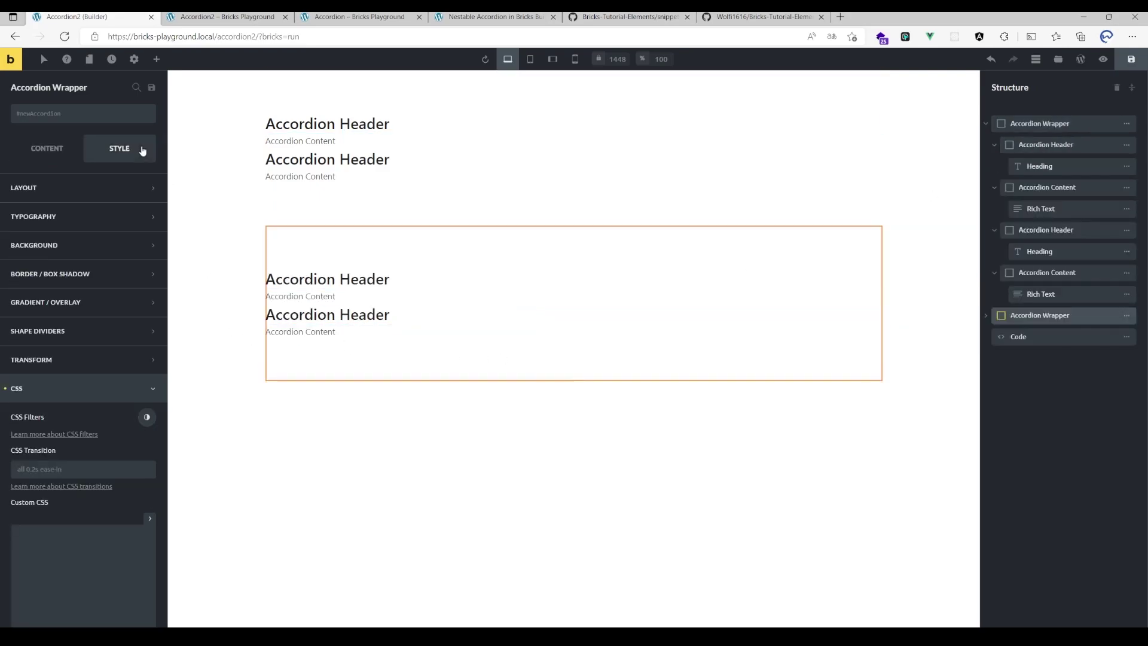
pyautogui.scroll(-1, 83, 390)
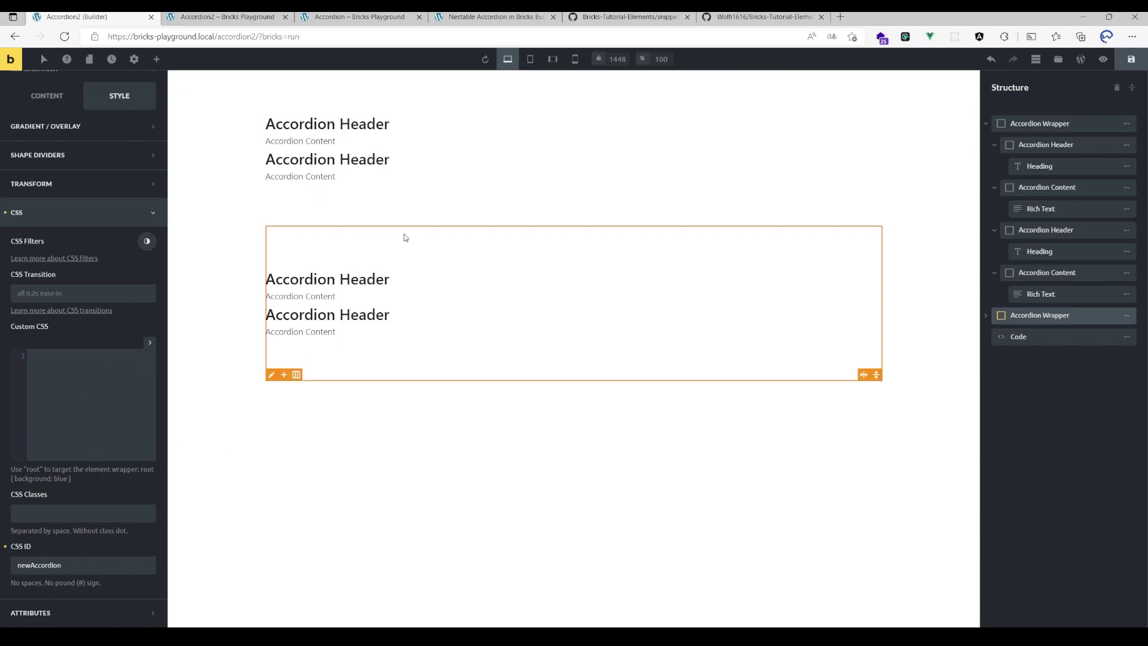
# Step: Set the duplicated wrapper's CSS ID to anotherAccordion
pyautogui.click(498, 184)
pyautogui.click(83, 565)
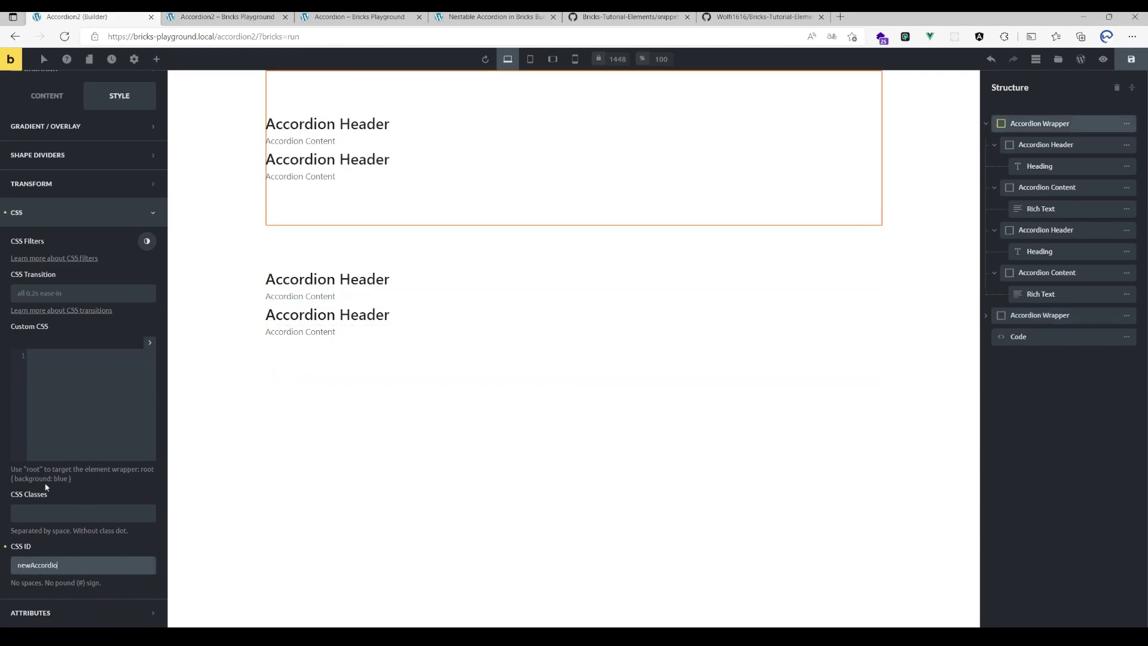
pyautogui.click(431, 354)
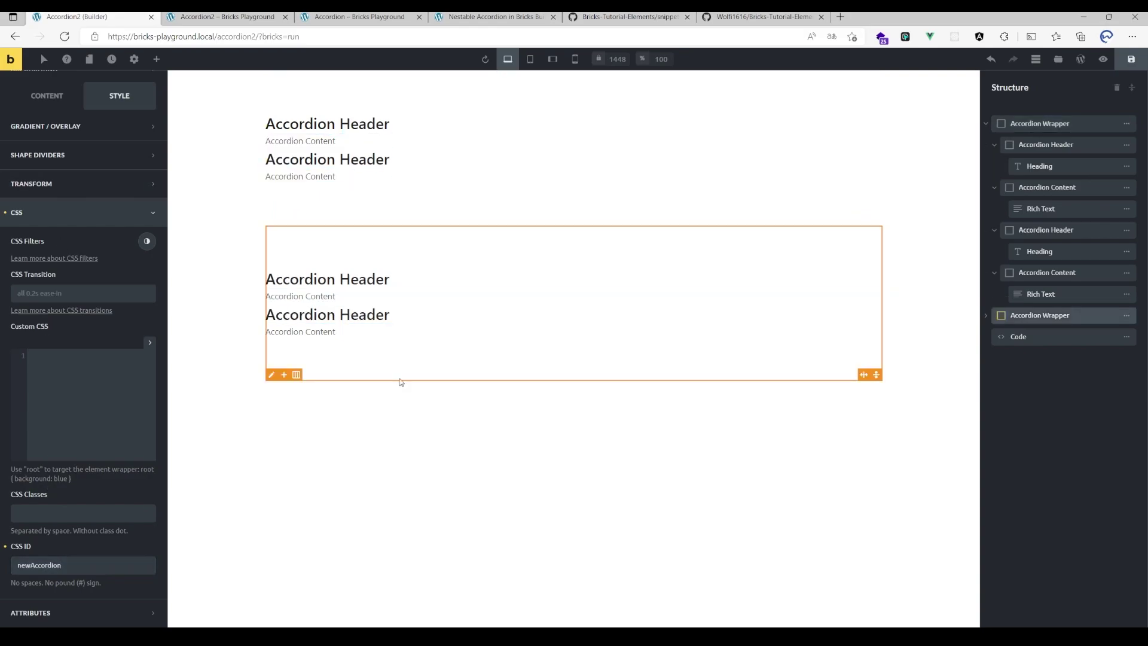
pyautogui.click(83, 564)
pyautogui.write('another')
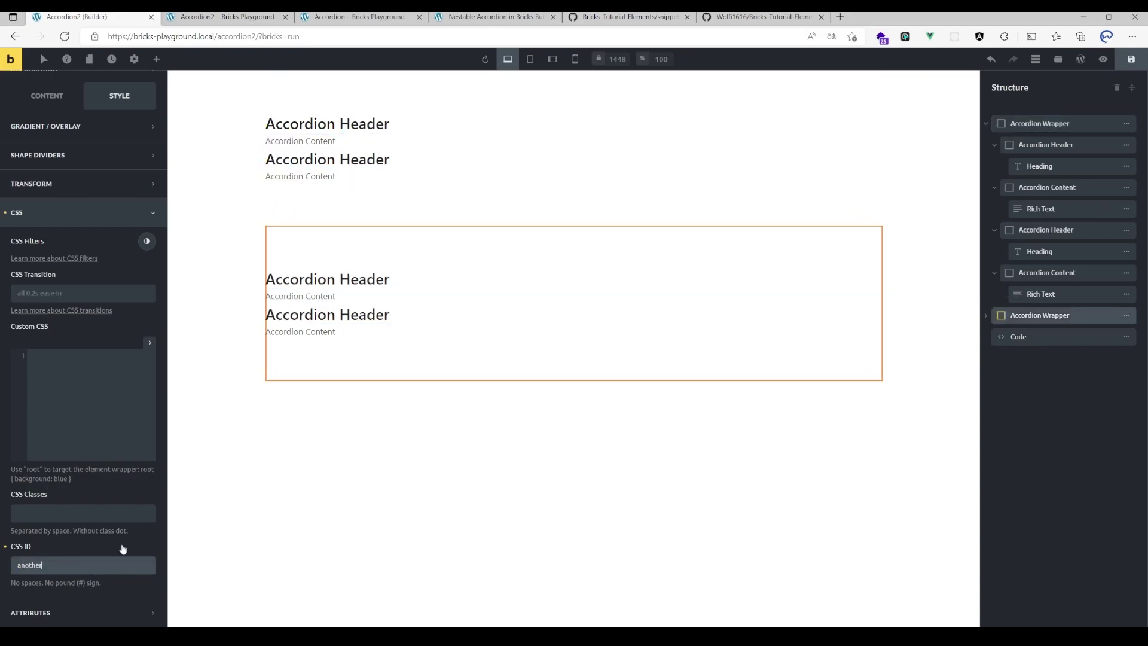
pyautogui.write('Accordion')
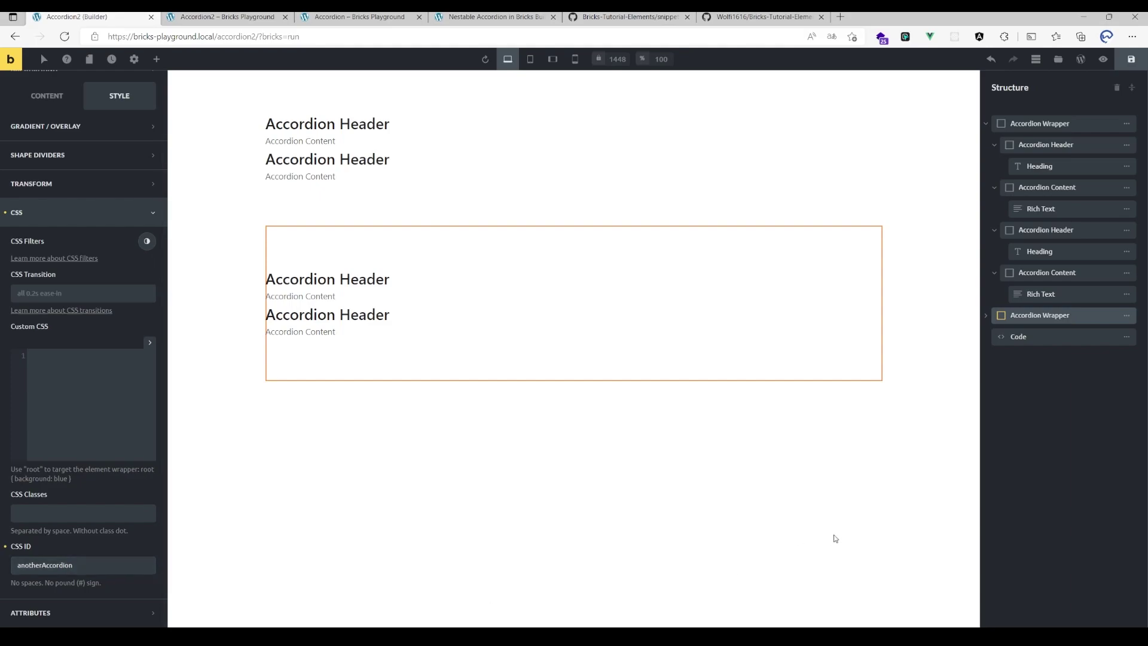
pyautogui.click(832, 536)
# Step: Paste a copy of the demoAccordion block below the first and select its name and target
pyautogui.click(1017, 336)
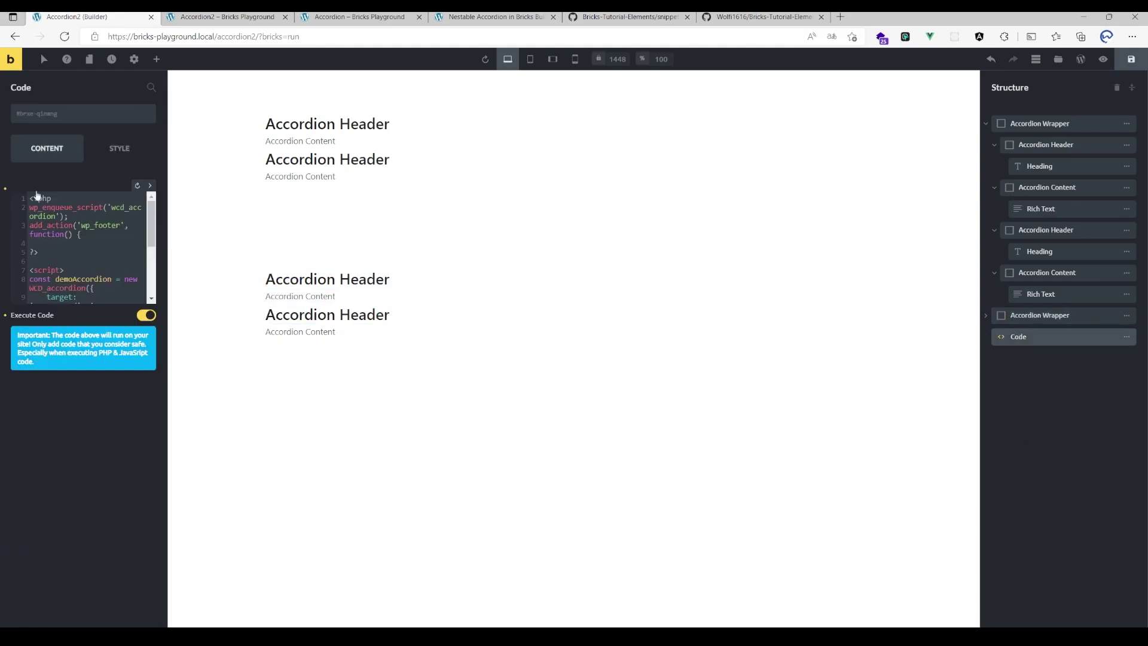
pyautogui.moveTo(167, 342); pyautogui.dragTo(335, 341)
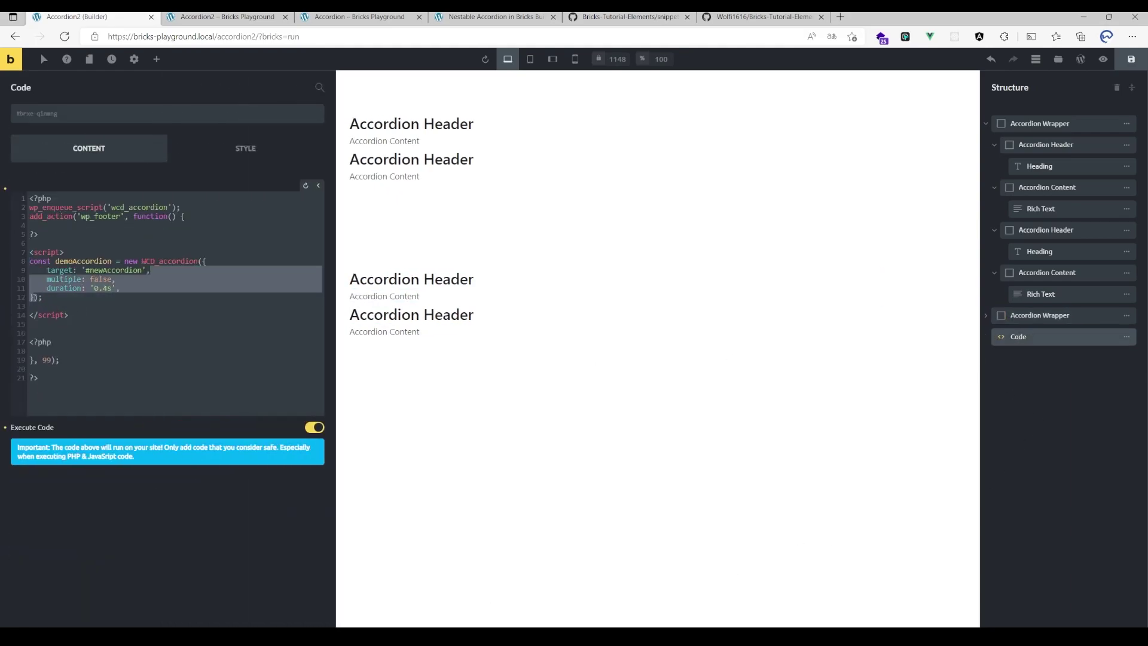
pyautogui.moveTo(43, 298); pyautogui.dragTo(17, 265)
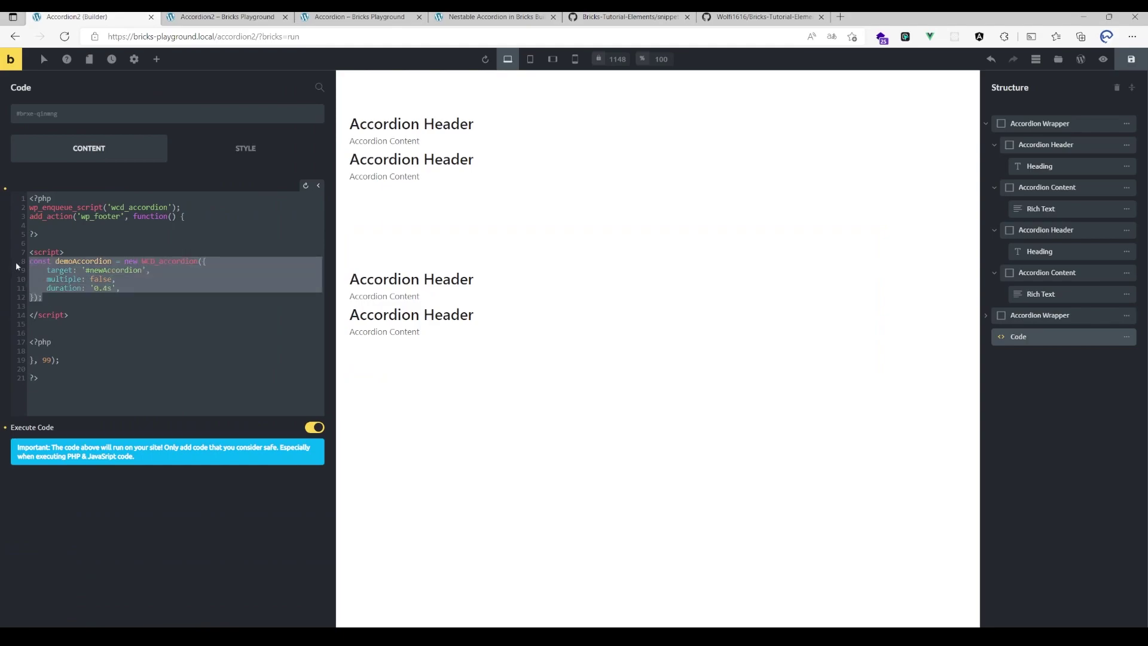
pyautogui.click(40, 306)
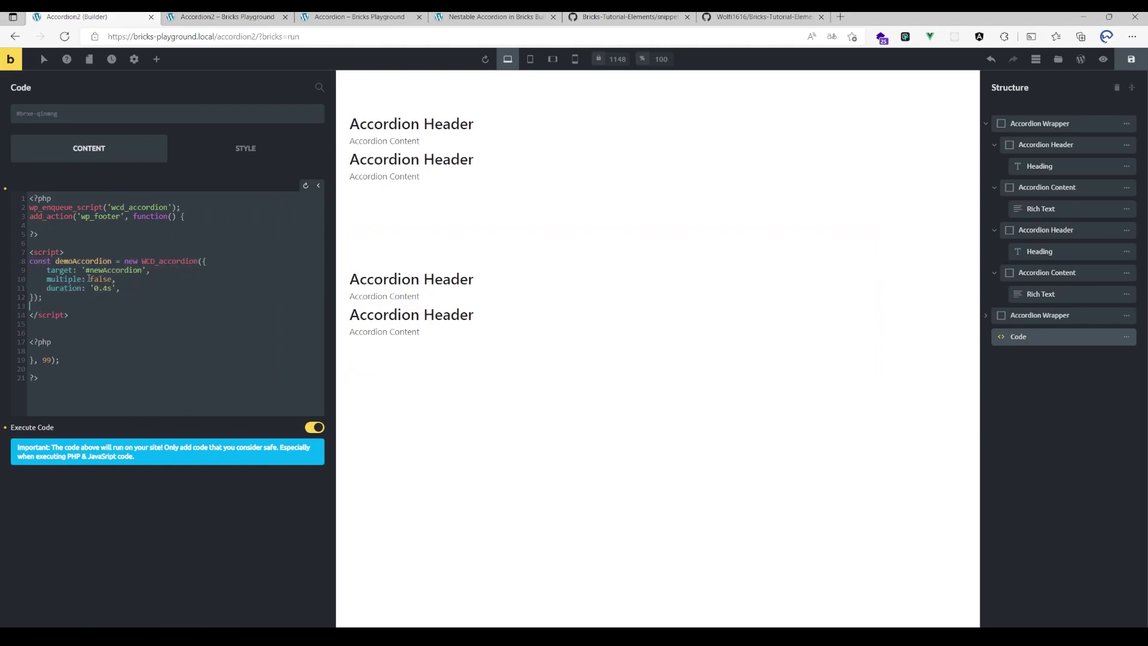
pyautogui.press('Return')
pyautogui.press('Return')
pyautogui.press('Return')
pyautogui.write("const demoAccordion = new WCD_accordion({     target: '#newAccordion',     multiple: false,     duration: '0.4s', });")
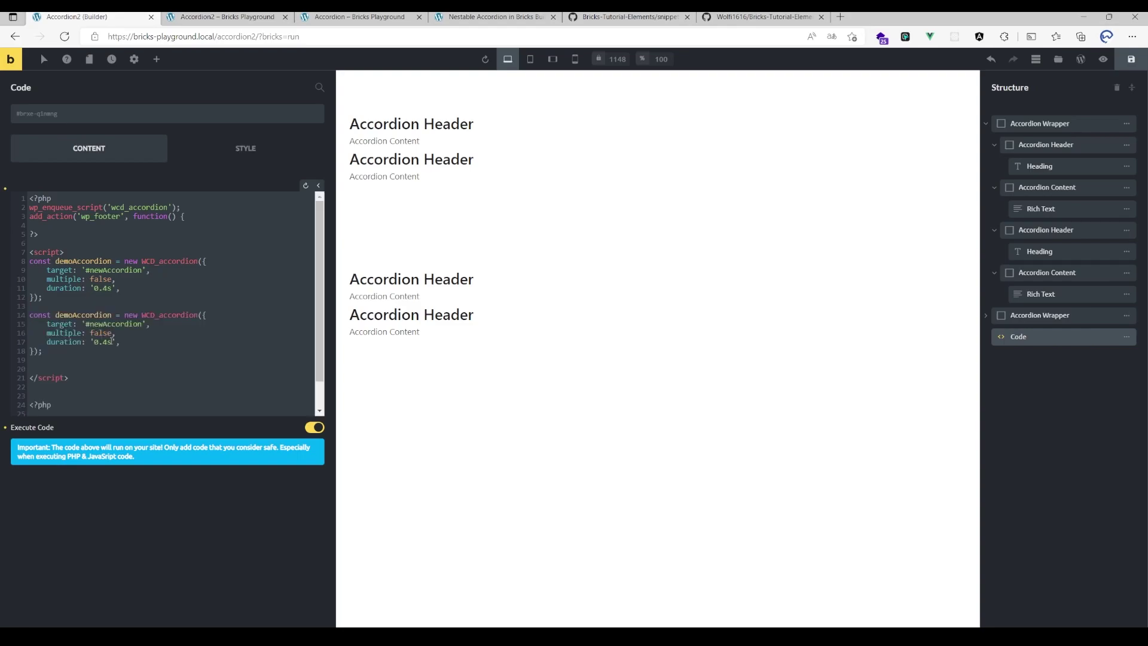
pyautogui.doubleClick(82, 314)
pyautogui.write('anotherAccordio')
pyautogui.write('n')
pyautogui.doubleClick(100, 324)
pyautogui.press('Escape')
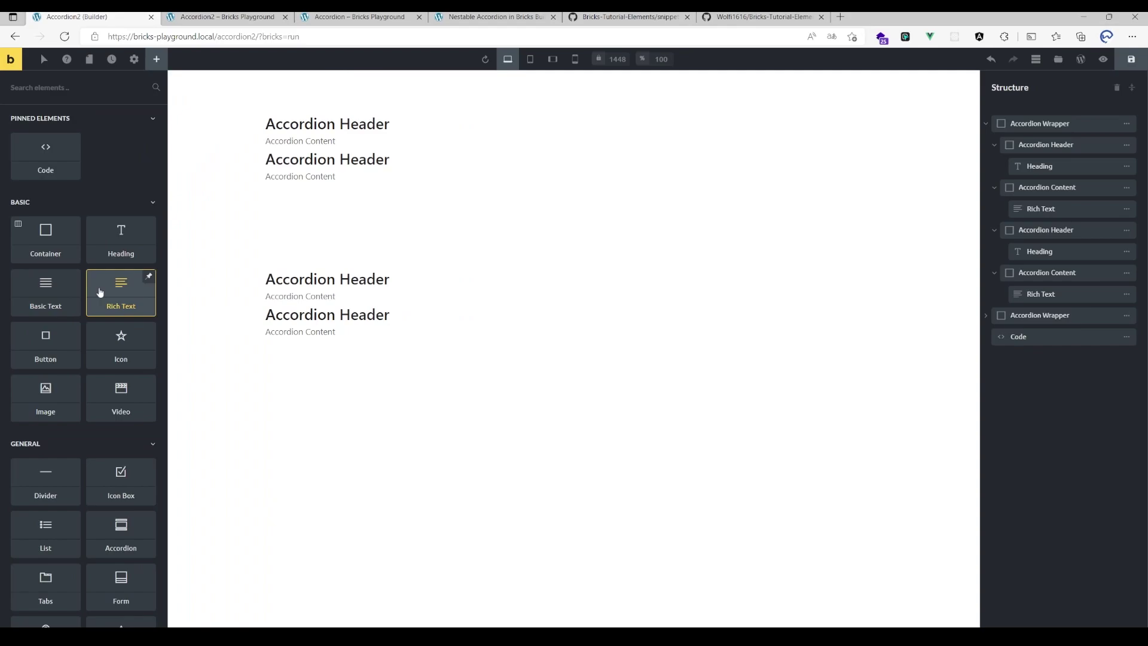
# Step: Paste the block again and rename it anotherAccordion, targeting '#anotherAccordion'
pyautogui.click(1018, 335)
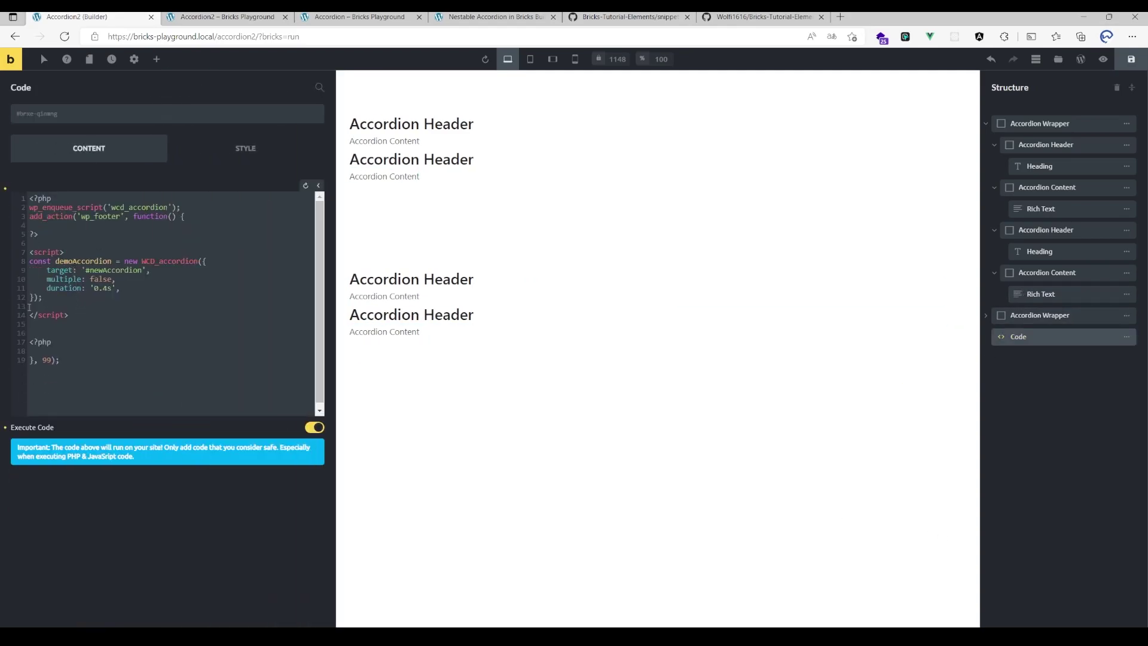
pyautogui.press('Return')
pyautogui.hotkey('ctrl', 'z')
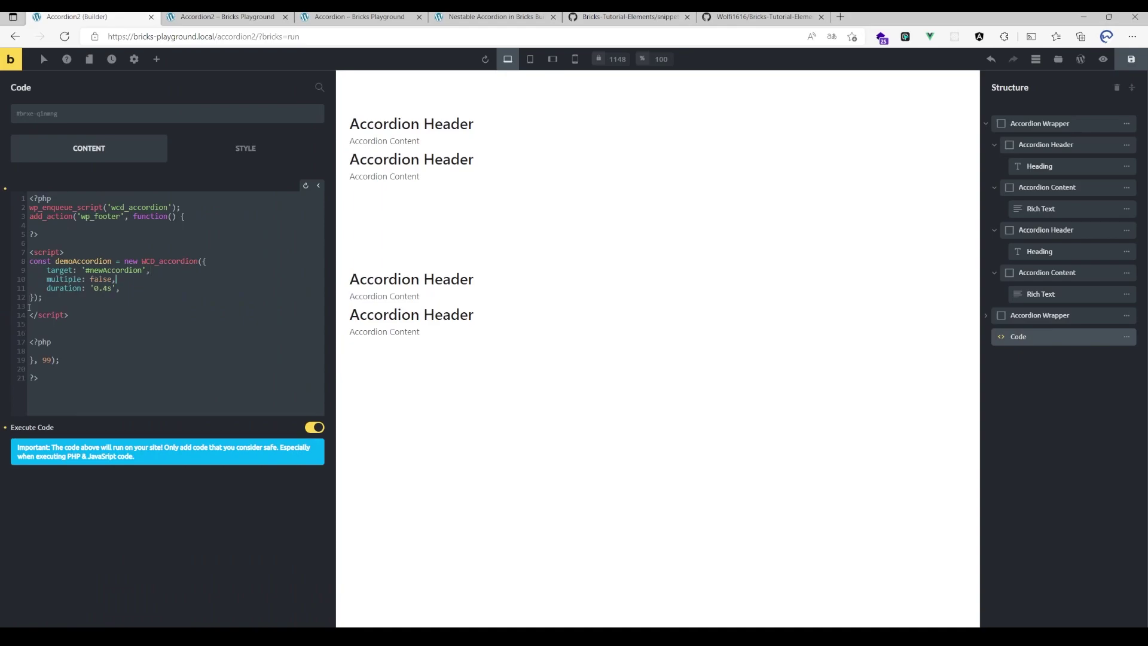
pyautogui.press('Return')
pyautogui.press('Return')
pyautogui.write("const demoAccordion = new WCD_accordion({     target: '#newAccordion',     multiple: false,     duration: '0.4s', });")
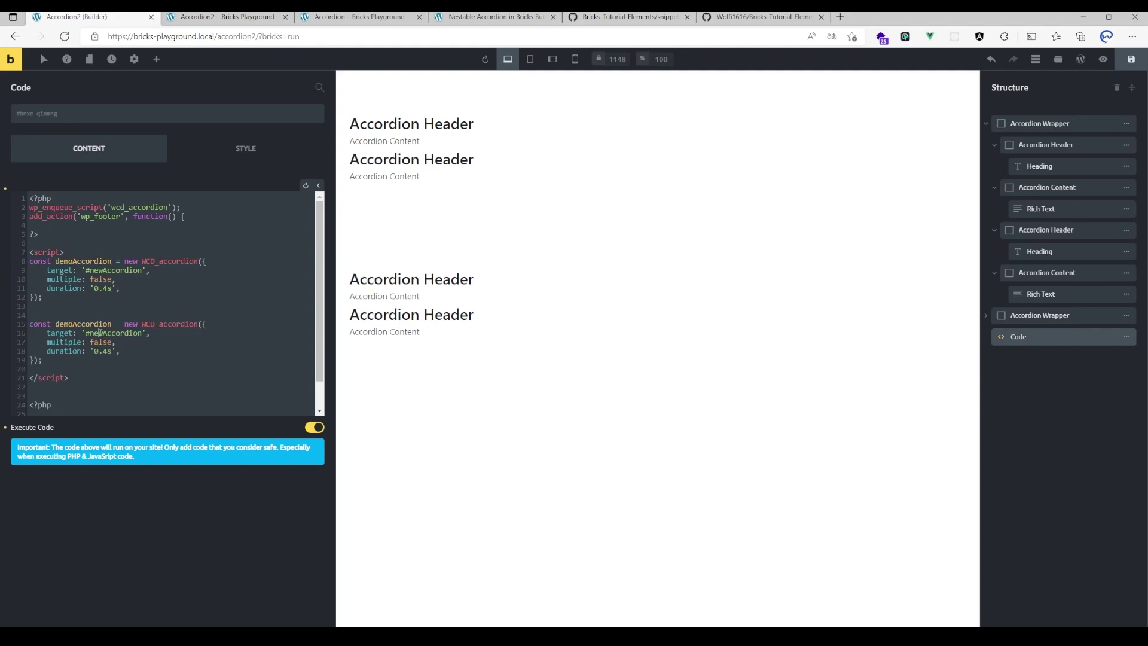
pyautogui.doubleClick(115, 333)
pyautogui.write('a')
pyautogui.write('ccor')
pyautogui.doubleClick(83, 323)
pyautogui.write('anotherA')
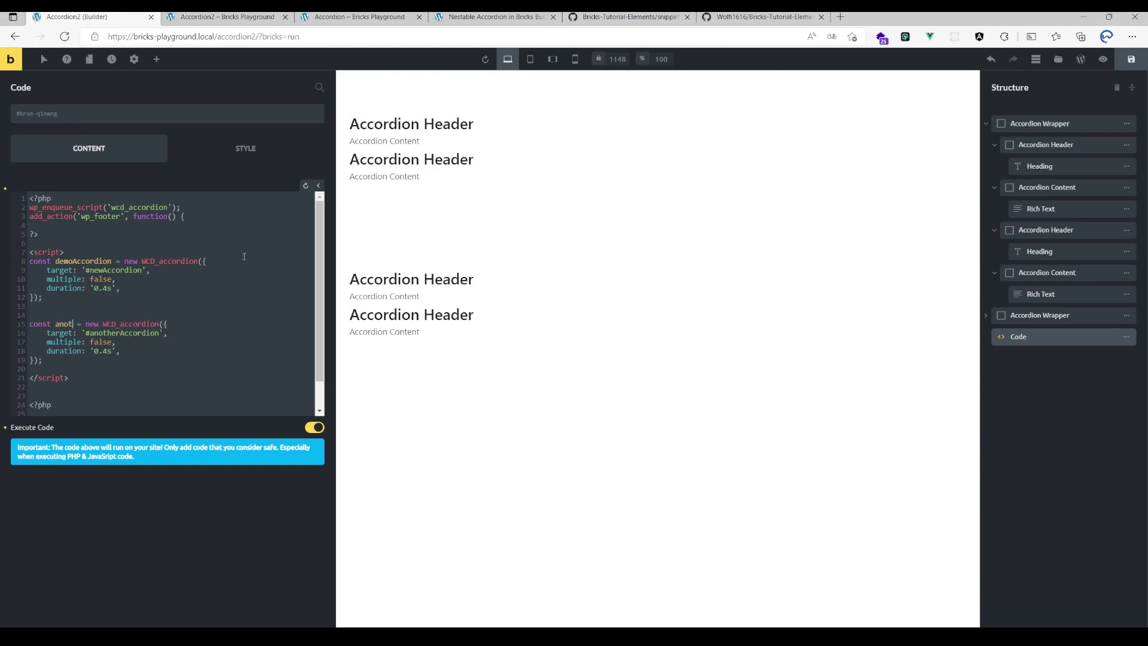
pyautogui.write('ccordion')
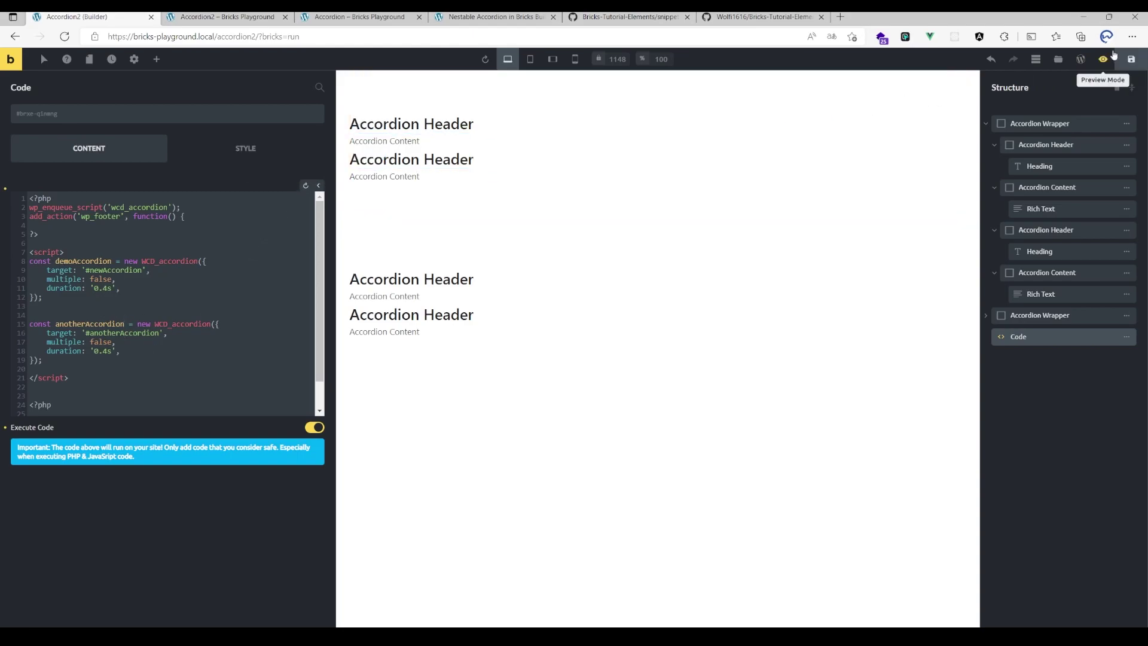
# Step: Save the page and open items in both accordions on the live page
pyautogui.click(1118, 61)
pyautogui.click(227, 16)
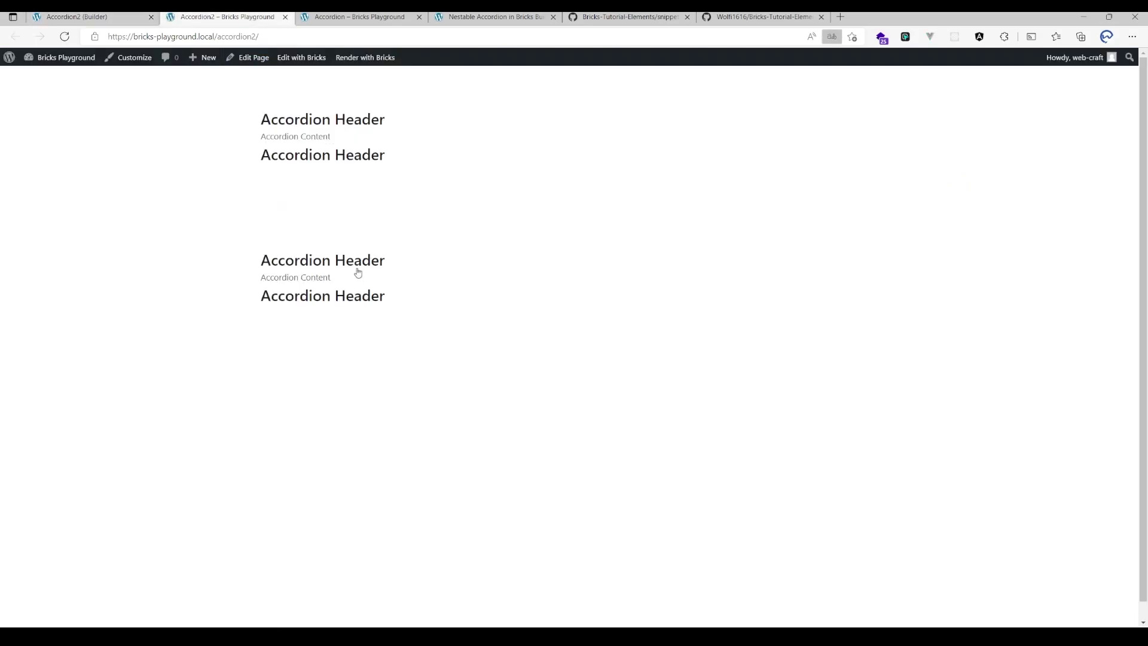
pyautogui.click(323, 294)
pyautogui.click(328, 259)
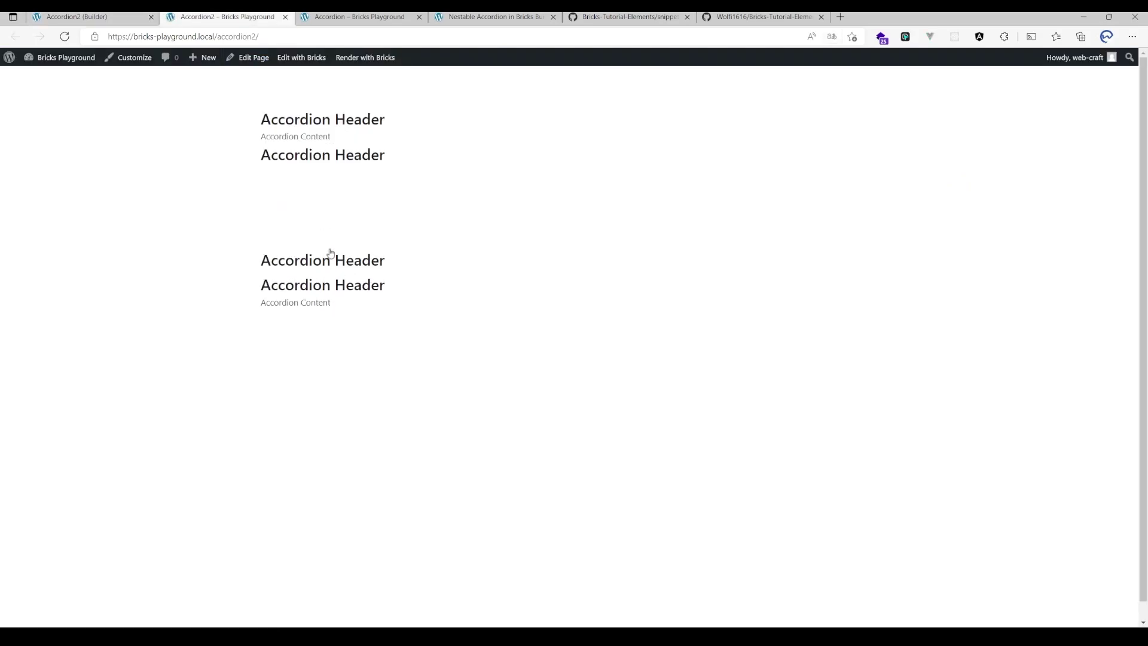
pyautogui.click(333, 155)
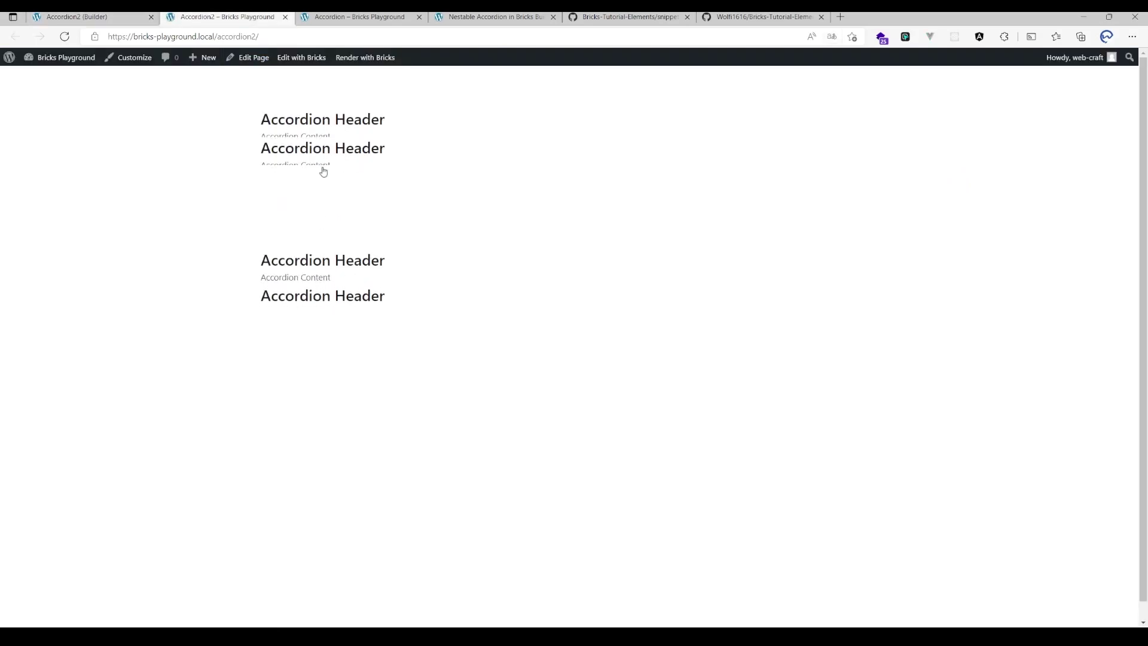
pyautogui.click(320, 307)
# Step: Confirm both accordions toggle independently, then select the second accordion's multiple value 'false'
pyautogui.click(323, 260)
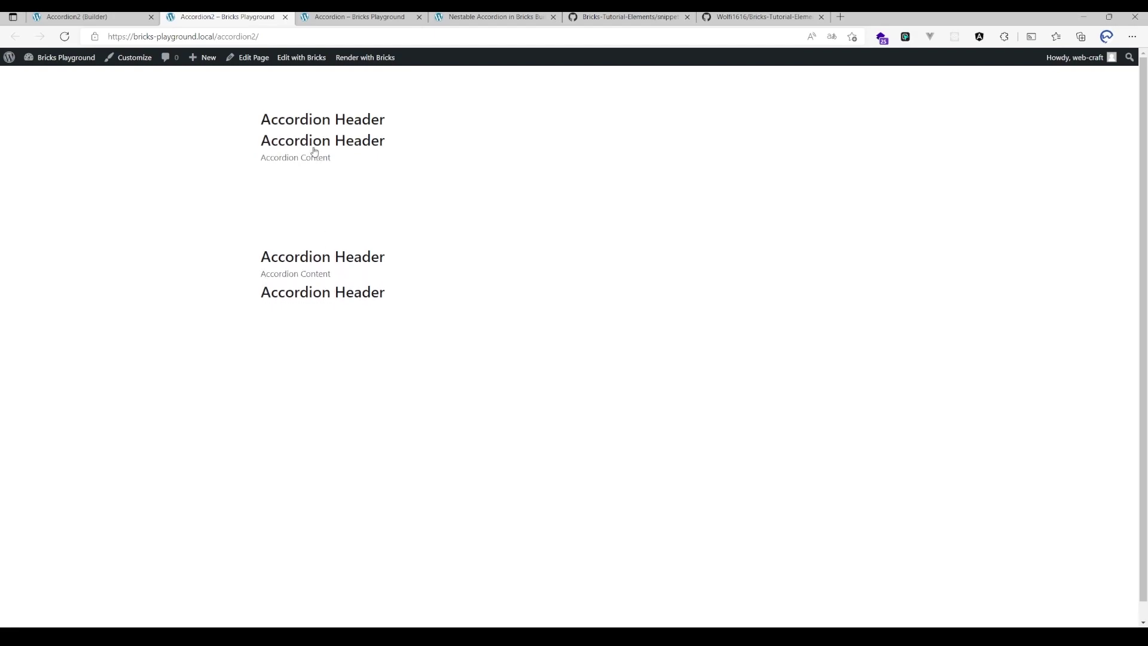
pyautogui.click(314, 141)
pyautogui.click(322, 150)
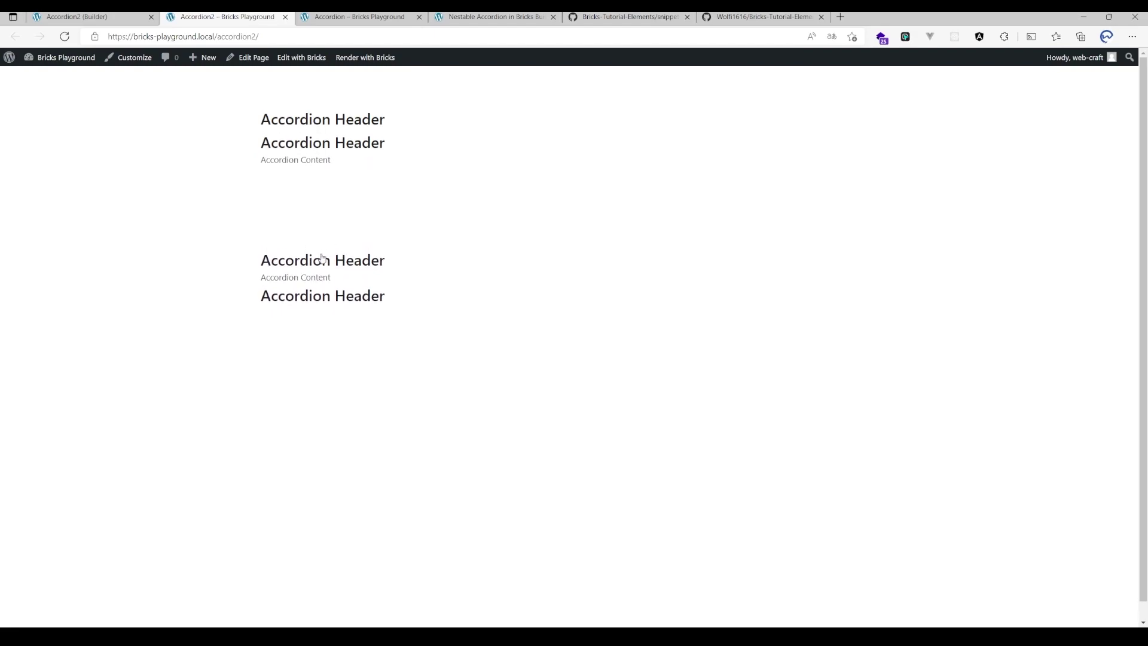
pyautogui.click(323, 292)
pyautogui.click(81, 17)
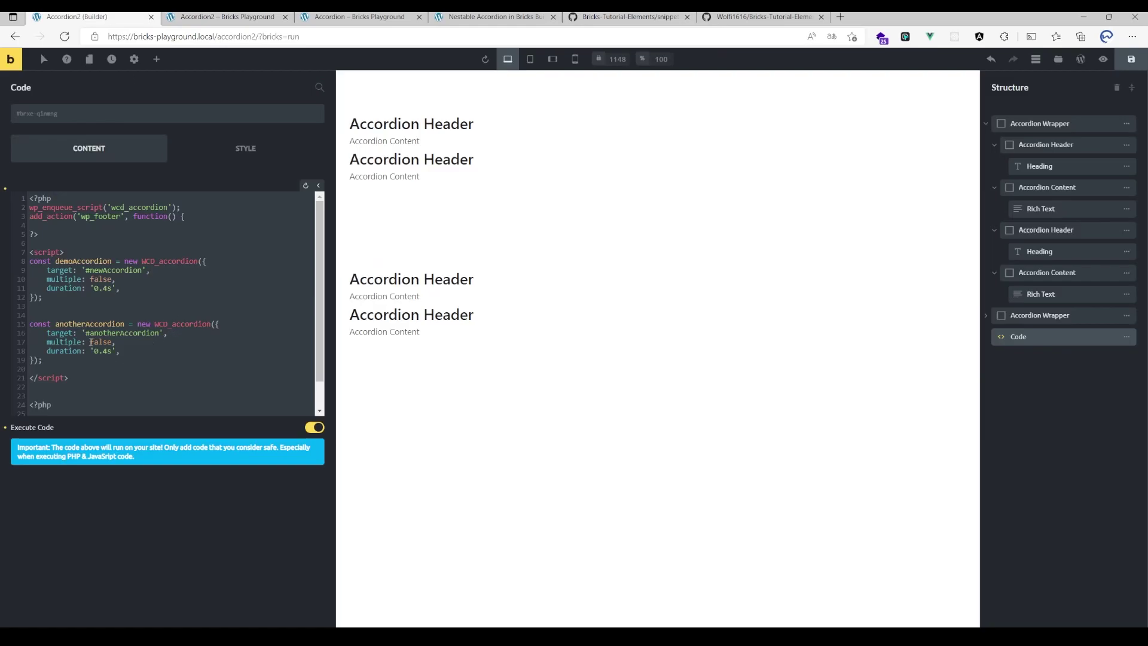
pyautogui.doubleClick(99, 342)
pyautogui.write('tru')
# Step: Save with Ctrl+S and test opening several lower-accordion items live
pyautogui.hotkey('ctrl', 's')
pyautogui.click(227, 16)
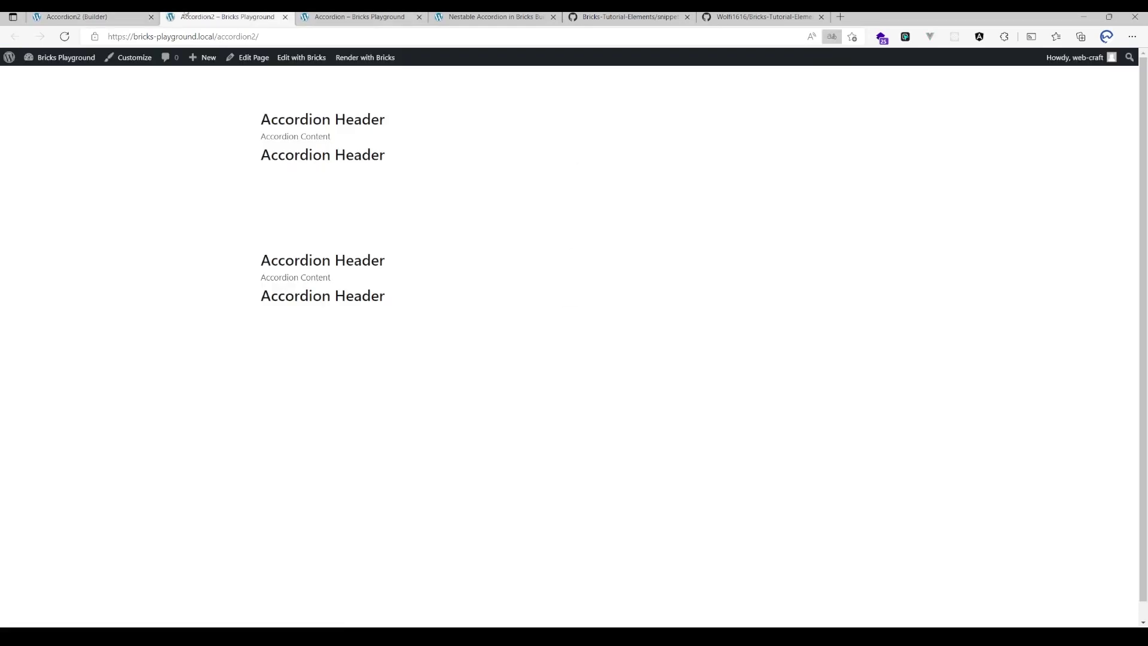
pyautogui.click(314, 295)
pyautogui.click(311, 260)
pyautogui.click(313, 281)
# Step: Toggle upper and lower accordion items, then inspect the second Accordion Wrapper in the builder
pyautogui.click(314, 119)
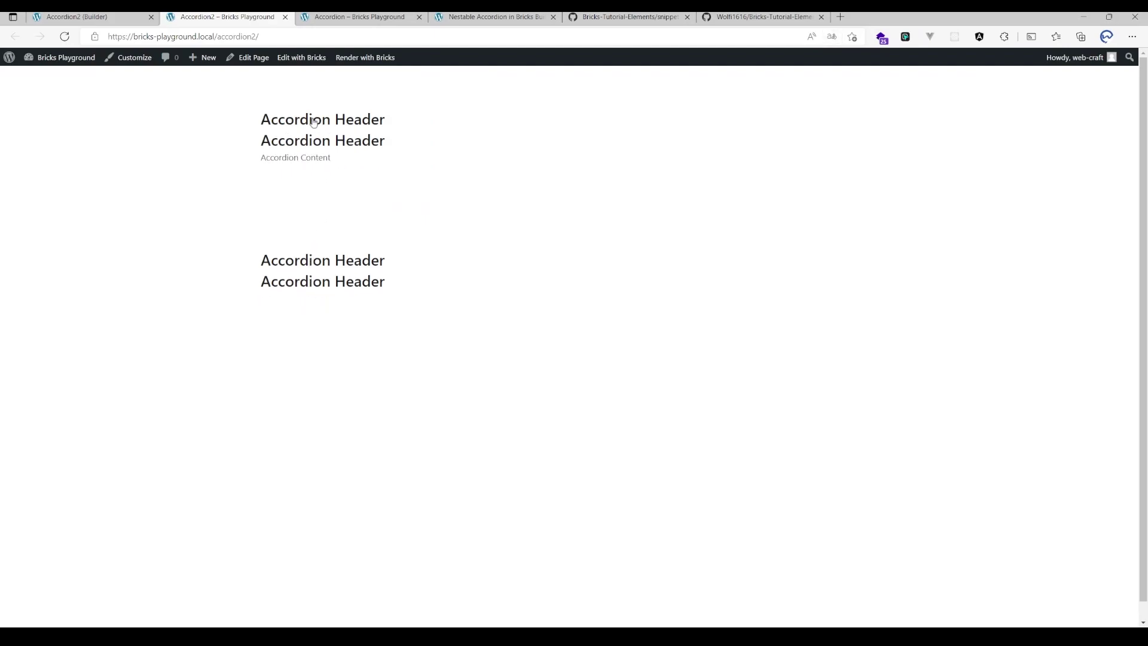
pyautogui.click(309, 154)
pyautogui.click(314, 282)
pyautogui.click(311, 260)
pyautogui.click(76, 17)
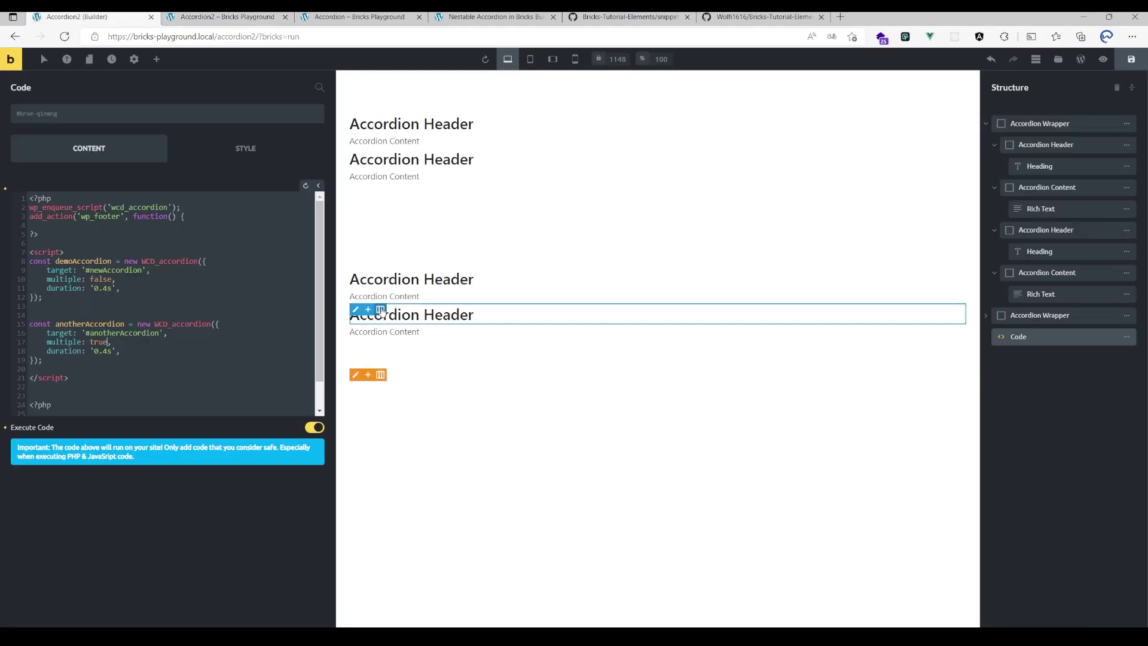
pyautogui.click(489, 364)
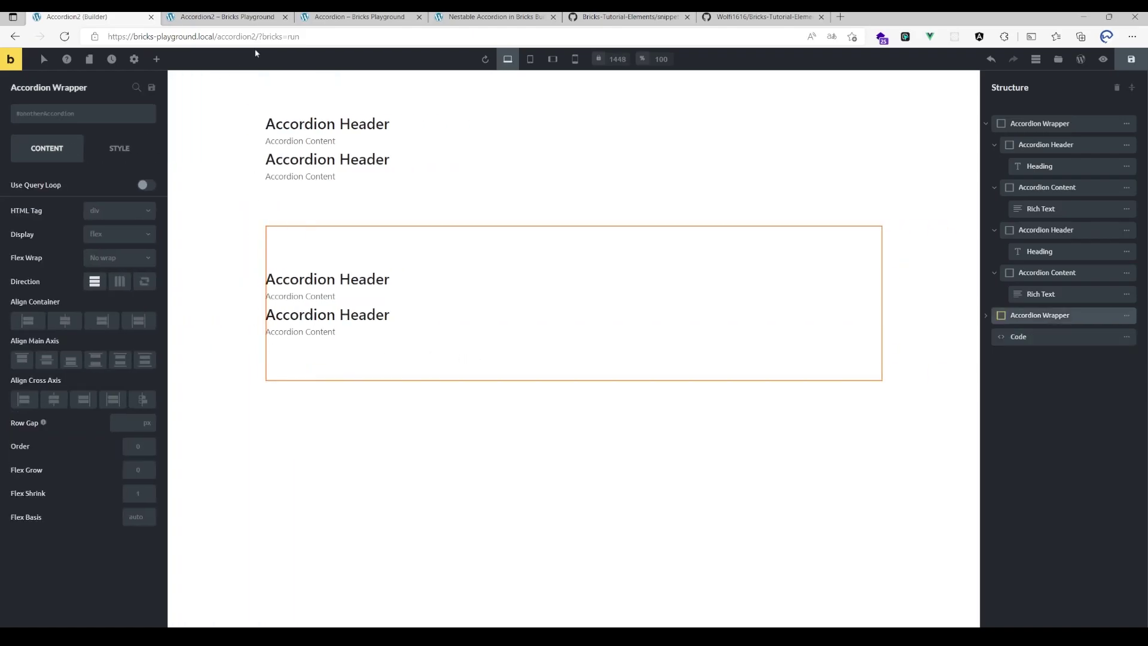
pyautogui.click(494, 17)
# Step: Toggle guide steps 1–3 (Wrapper, Header & Content, Enqueue & Initialize) open
pyautogui.click(982, 145)
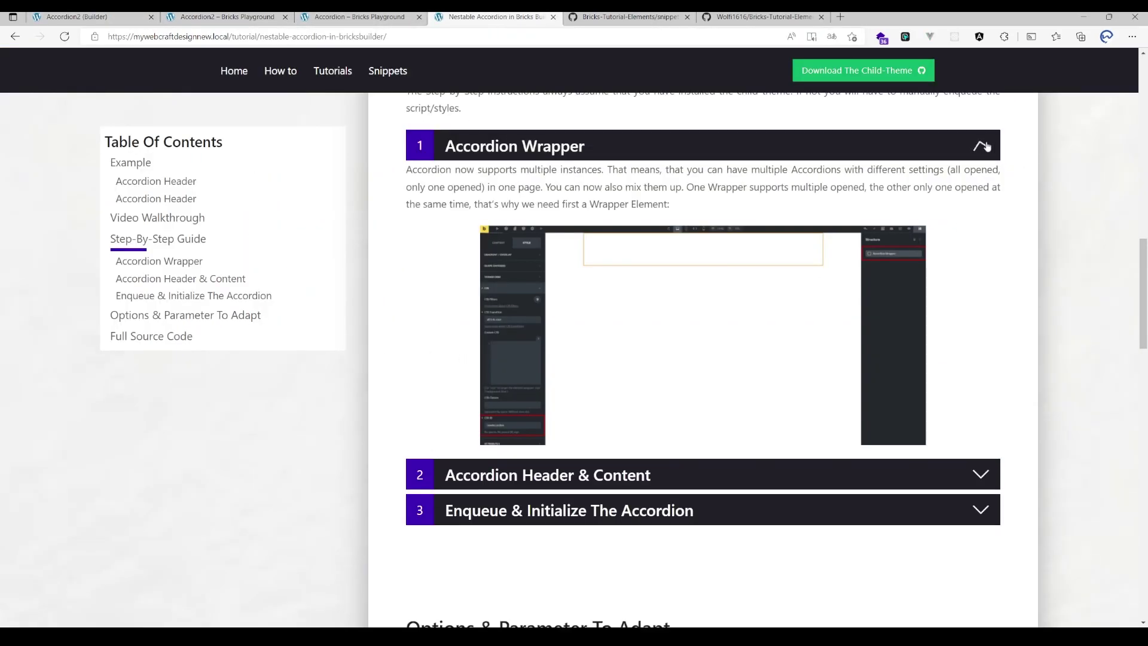
pyautogui.click(981, 180)
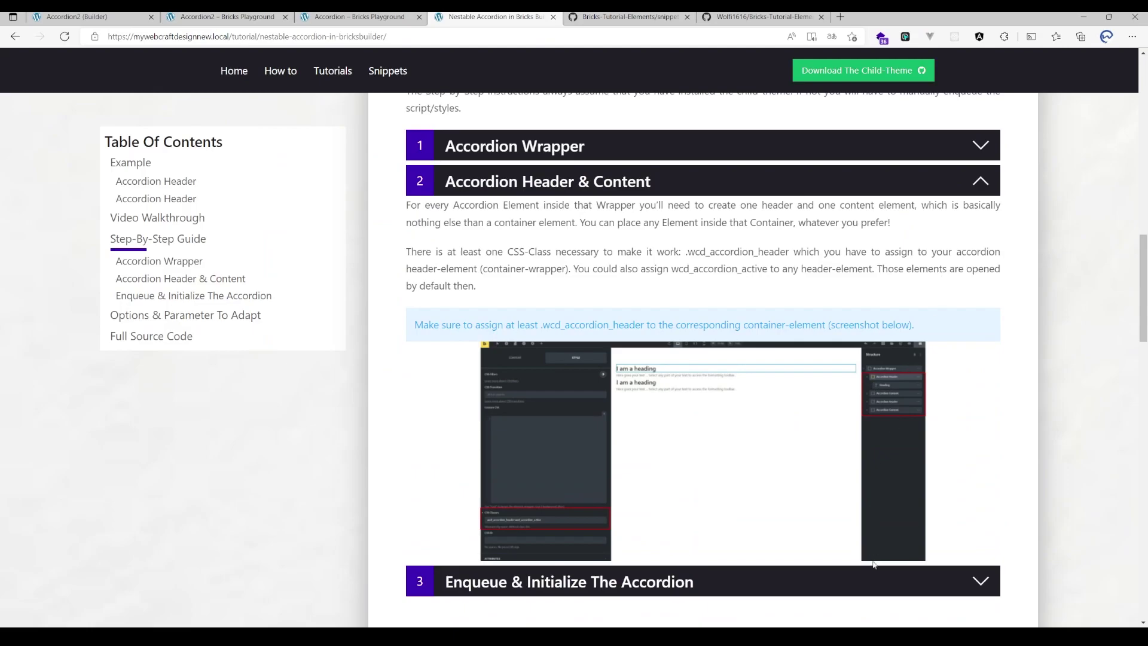
pyautogui.click(871, 582)
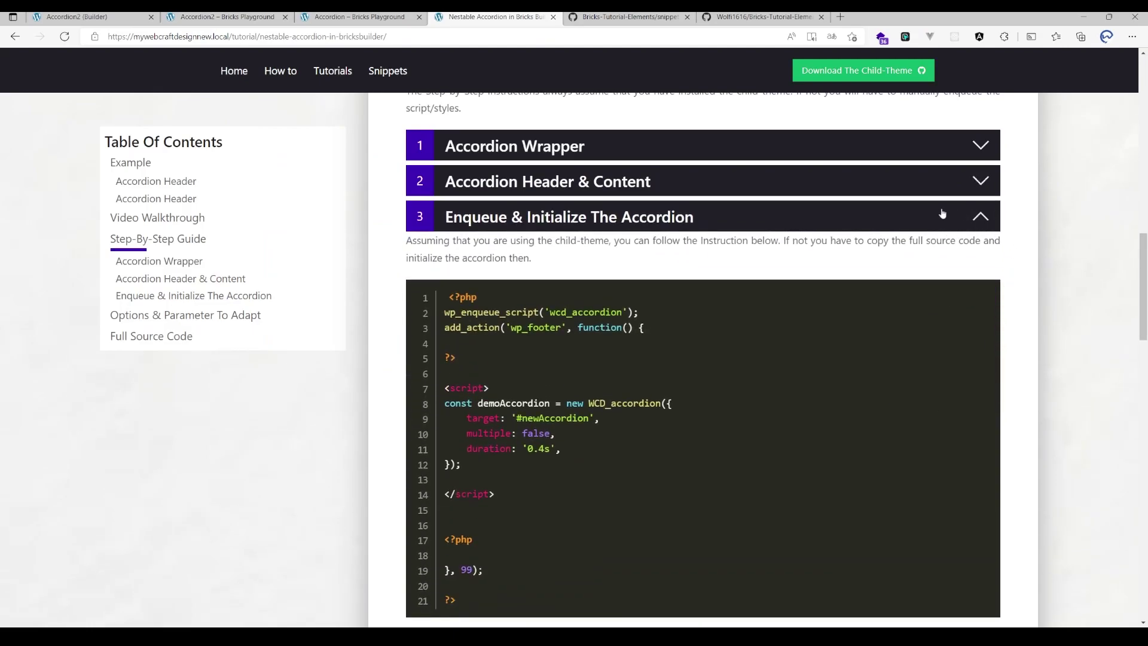
pyautogui.click(942, 216)
pyautogui.click(889, 182)
pyautogui.click(888, 146)
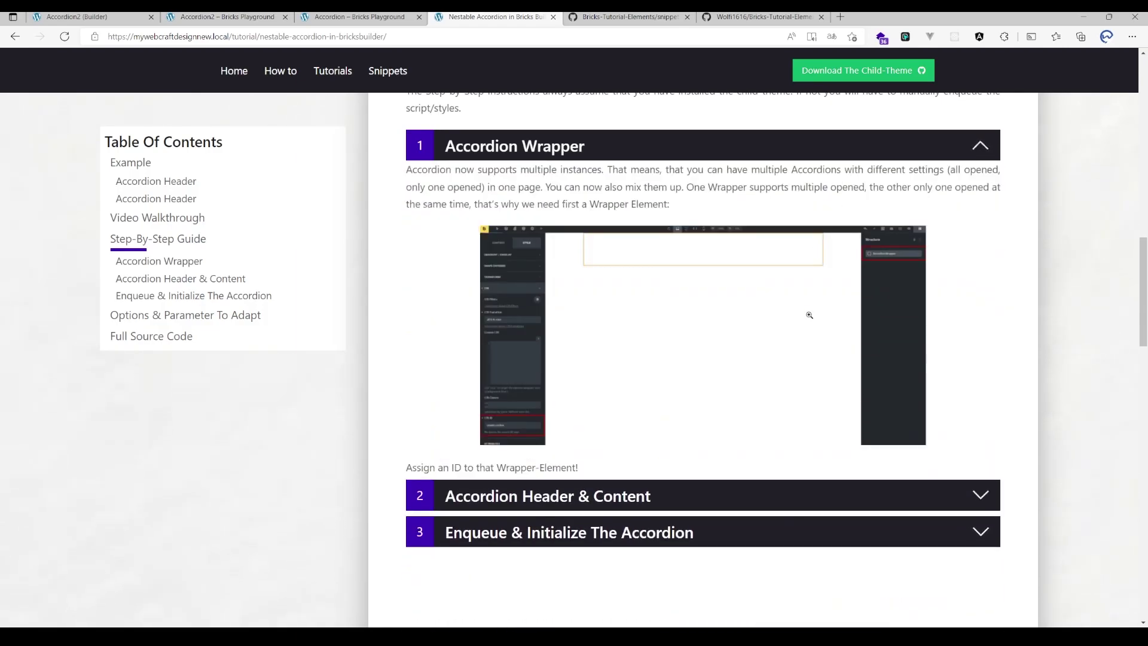
pyautogui.click(789, 491)
pyautogui.click(761, 582)
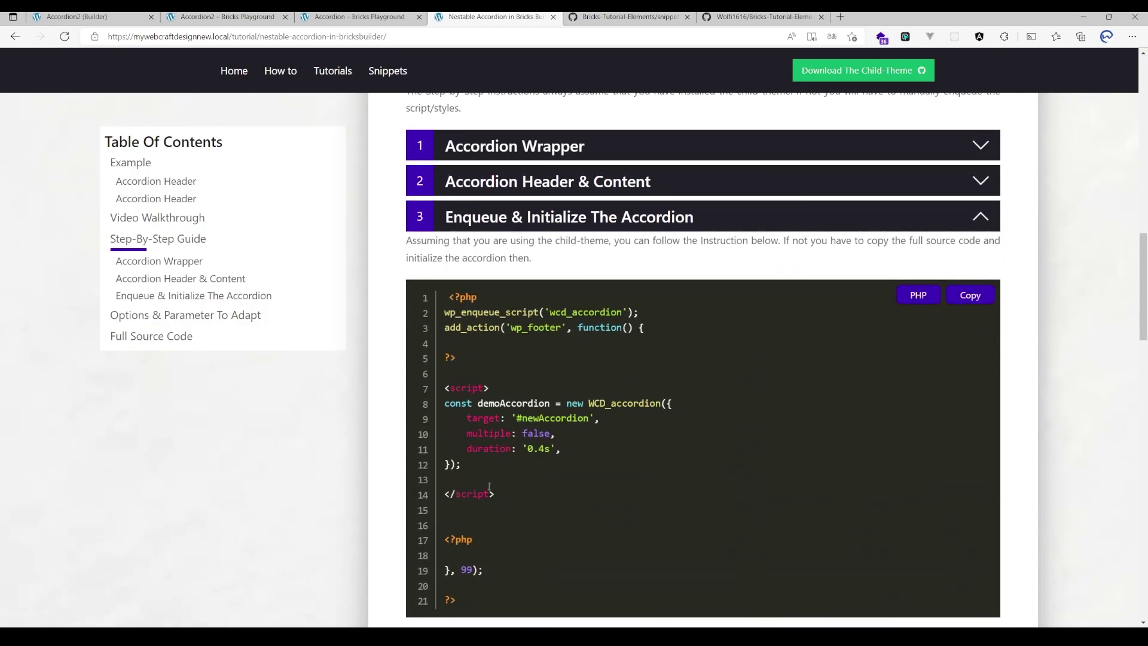
pyautogui.scroll(-5, 695, 344)
pyautogui.scroll(-3, 695, 345)
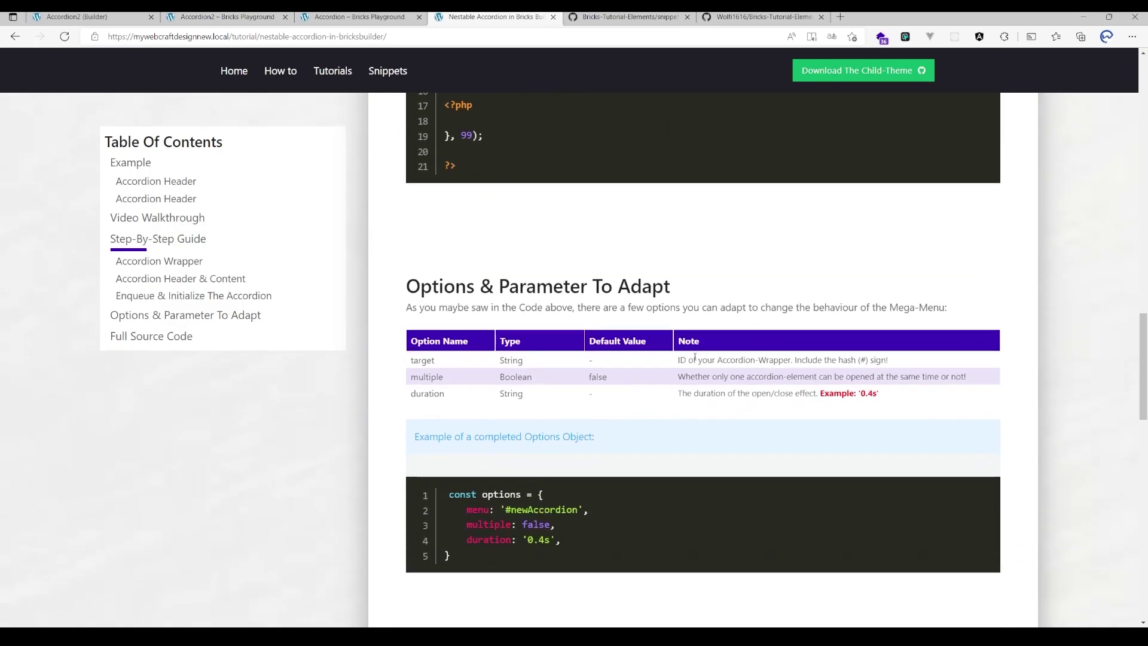
pyautogui.scroll(-5, 695, 359)
pyautogui.scroll(-5, 695, 360)
pyautogui.scroll(-5, 695, 359)
pyautogui.scroll(-5, 695, 359)
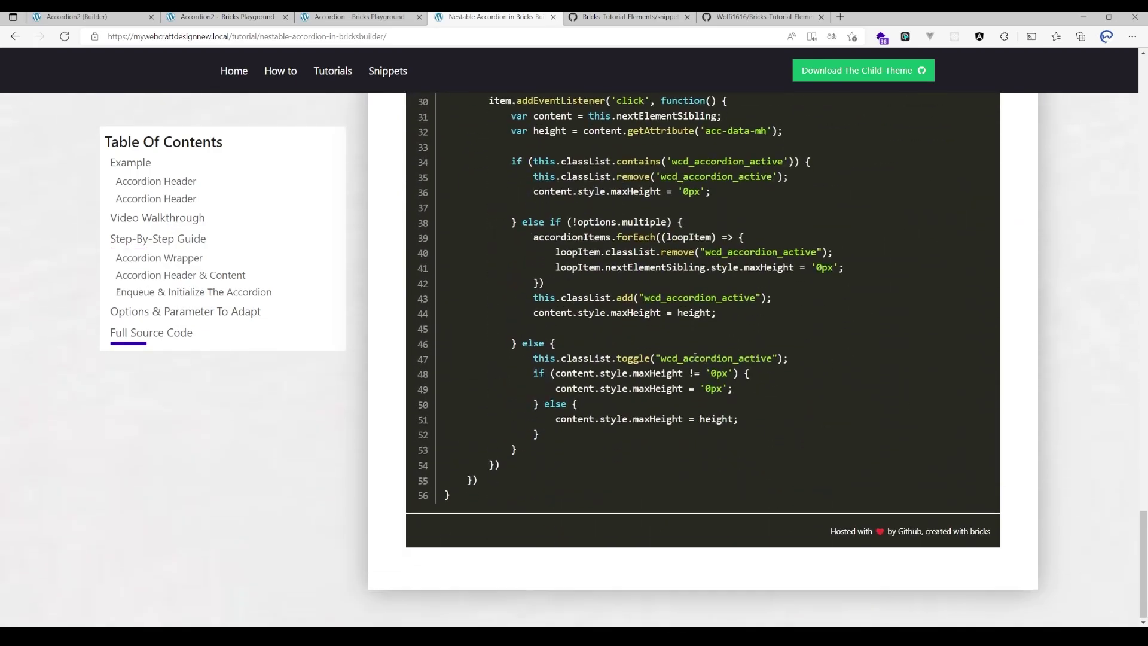
pyautogui.scroll(-1, 693, 355)
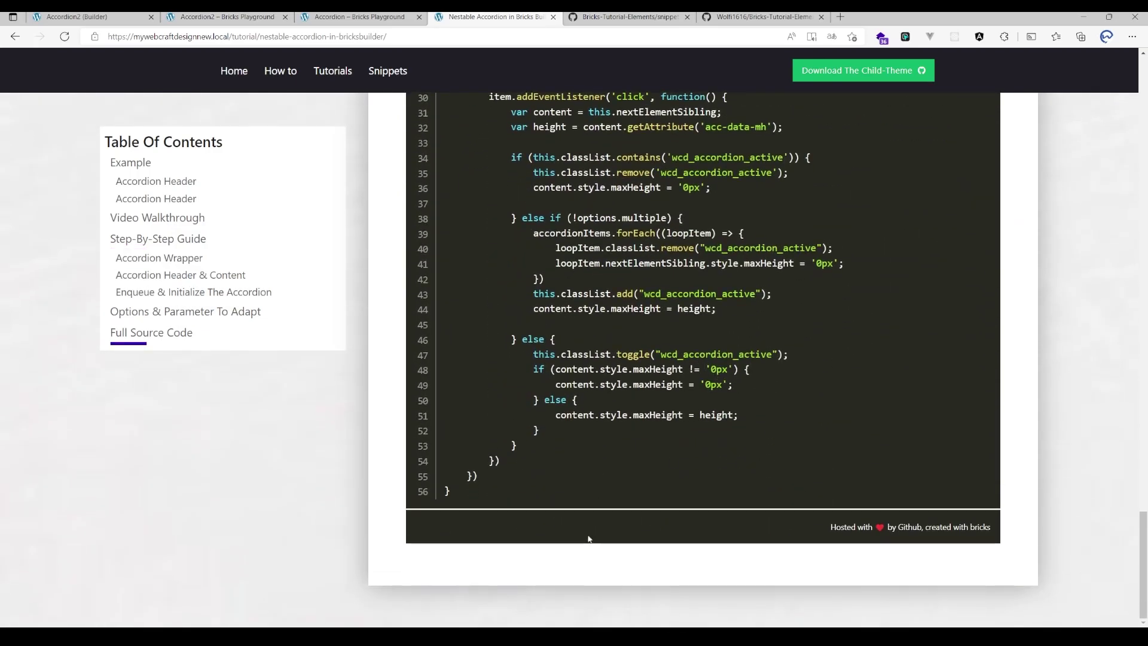
pyautogui.scroll(5, 599, 500)
pyautogui.scroll(5, 598, 499)
pyautogui.scroll(5, 684, 449)
pyautogui.scroll(5, 685, 449)
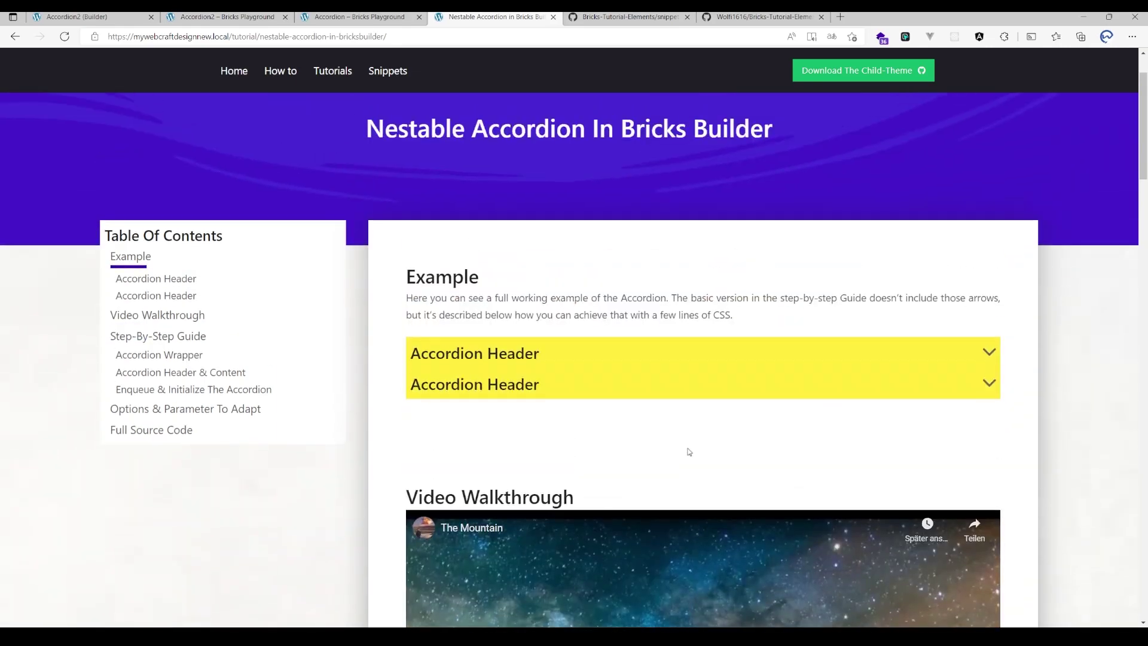
pyautogui.scroll(-4, 688, 452)
pyautogui.scroll(-5, 618, 381)
pyautogui.scroll(-3, 618, 380)
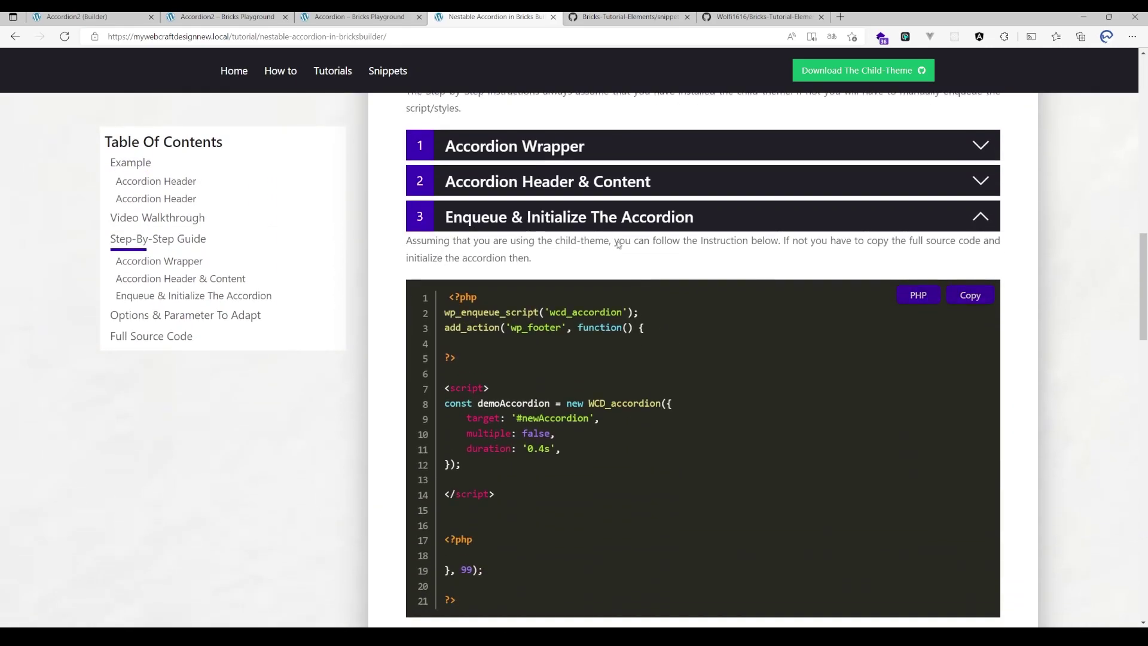
pyautogui.scroll(5, 617, 245)
pyautogui.scroll(5, 539, 243)
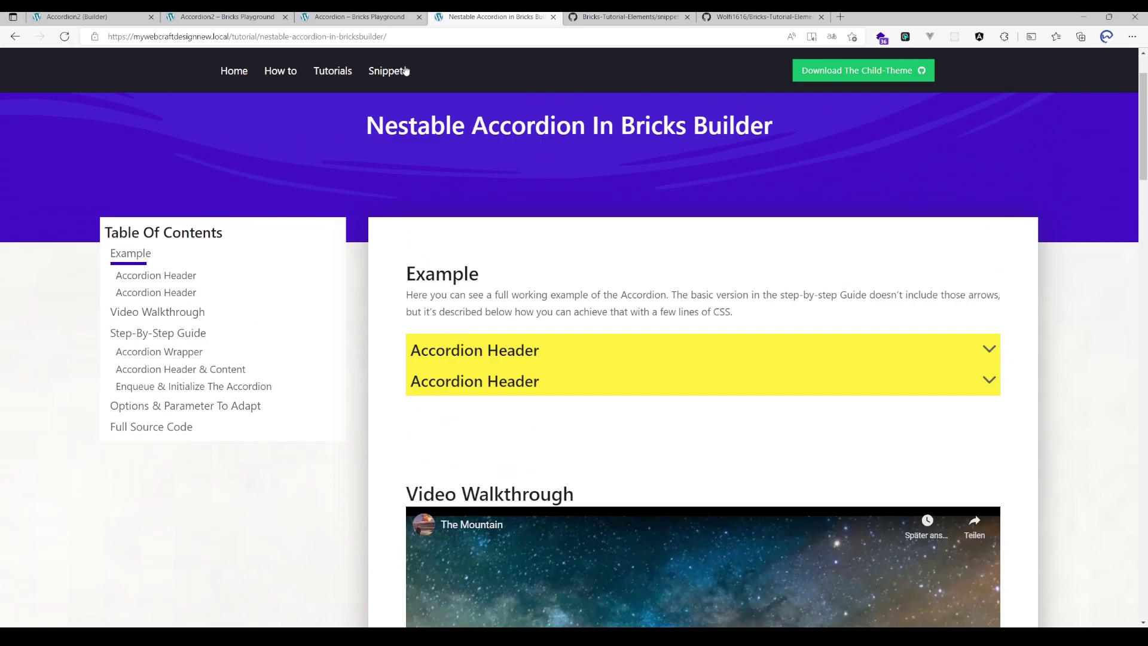
pyautogui.click(378, 76)
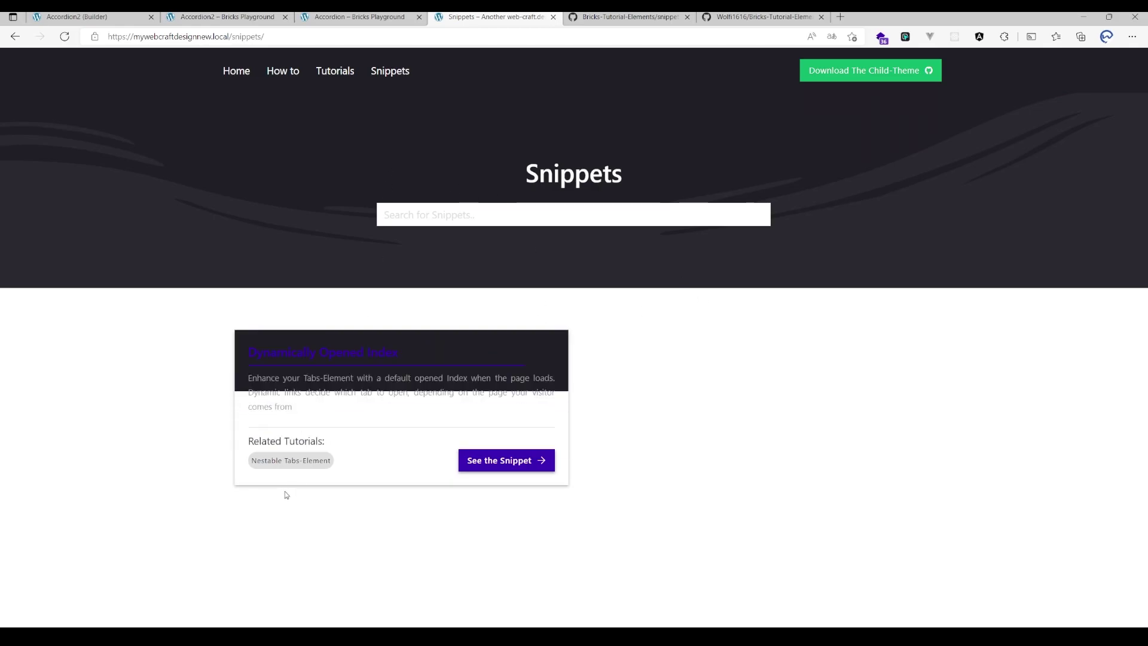
pyautogui.click(334, 71)
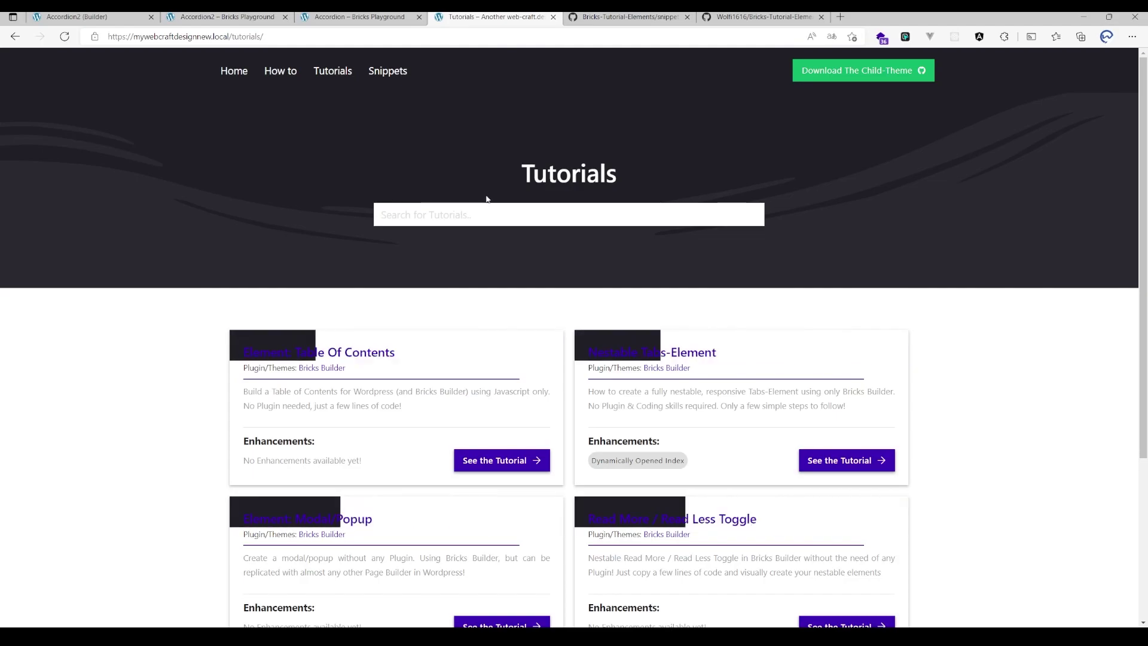
pyautogui.scroll(-2, 179, 239)
pyautogui.scroll(-2, 120, 227)
pyautogui.scroll(-1, 122, 226)
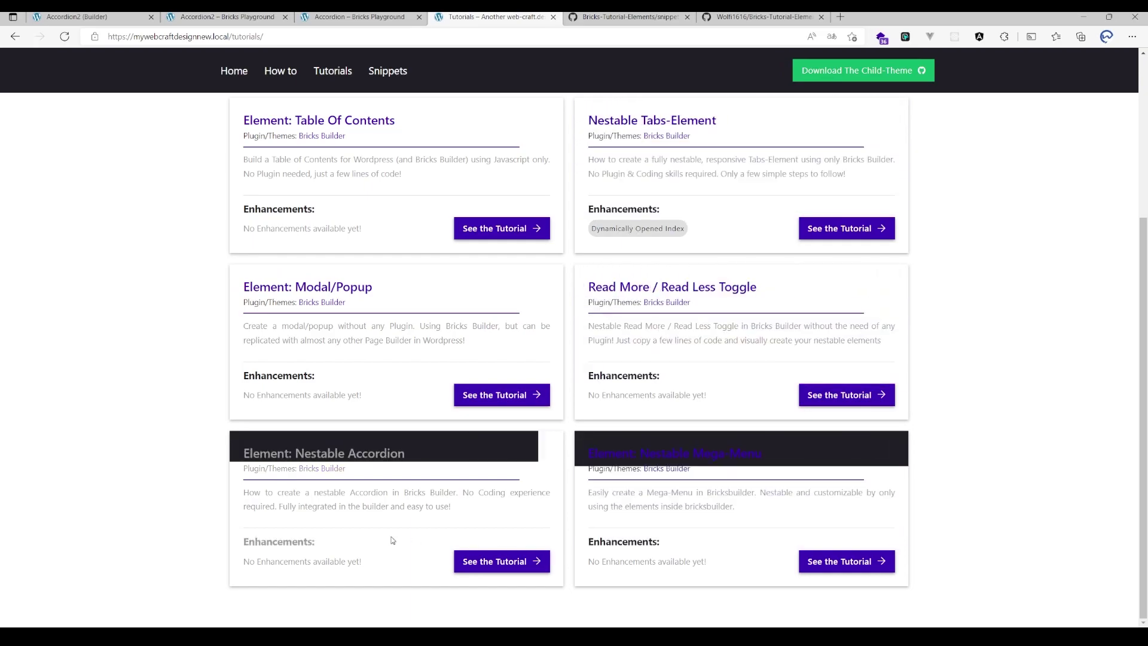
pyautogui.click(272, 452)
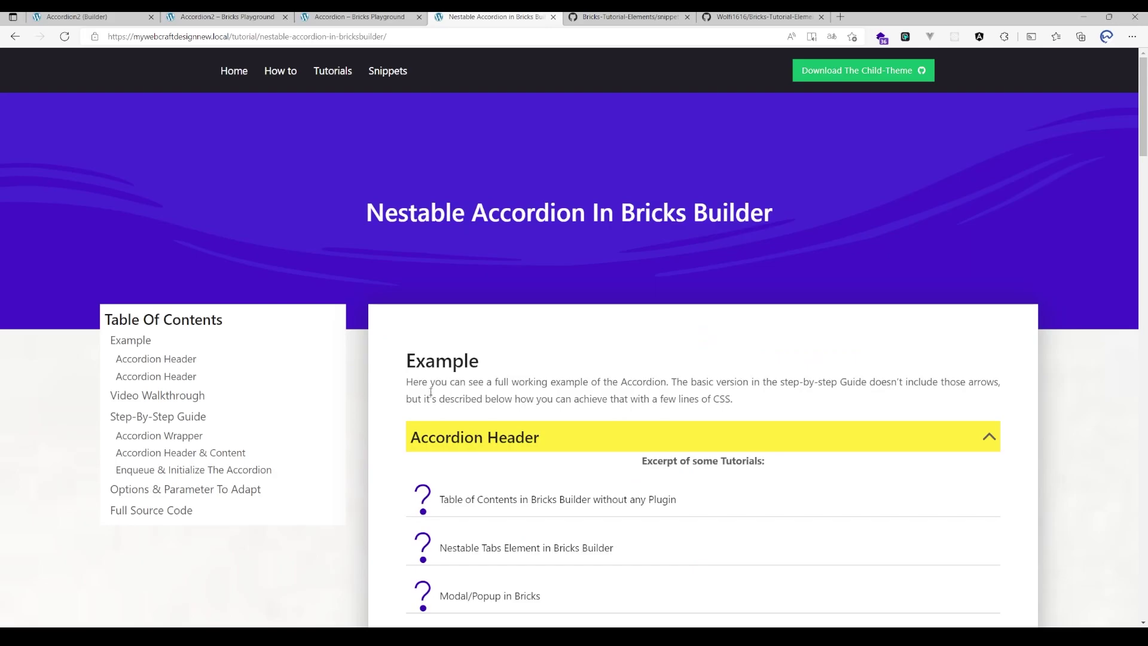
pyautogui.scroll(-4, 431, 392)
pyautogui.scroll(-6, 449, 390)
pyautogui.scroll(-3, 471, 387)
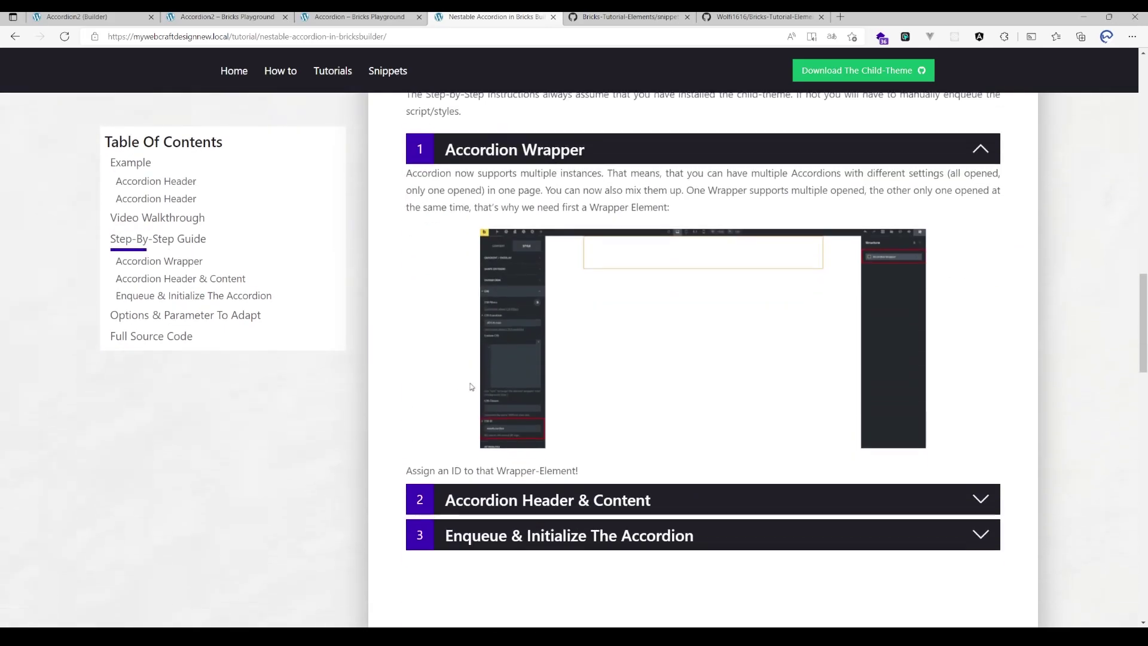
pyautogui.scroll(-3, 471, 386)
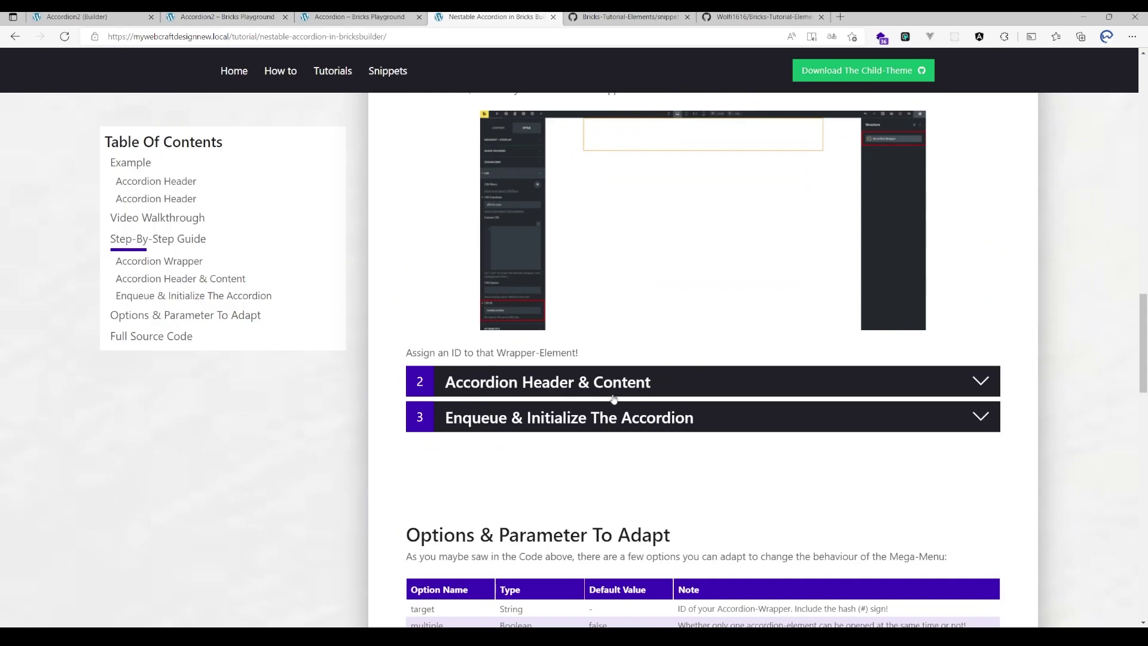
pyautogui.click(588, 381)
pyautogui.click(647, 469)
pyautogui.scroll(4, 643, 416)
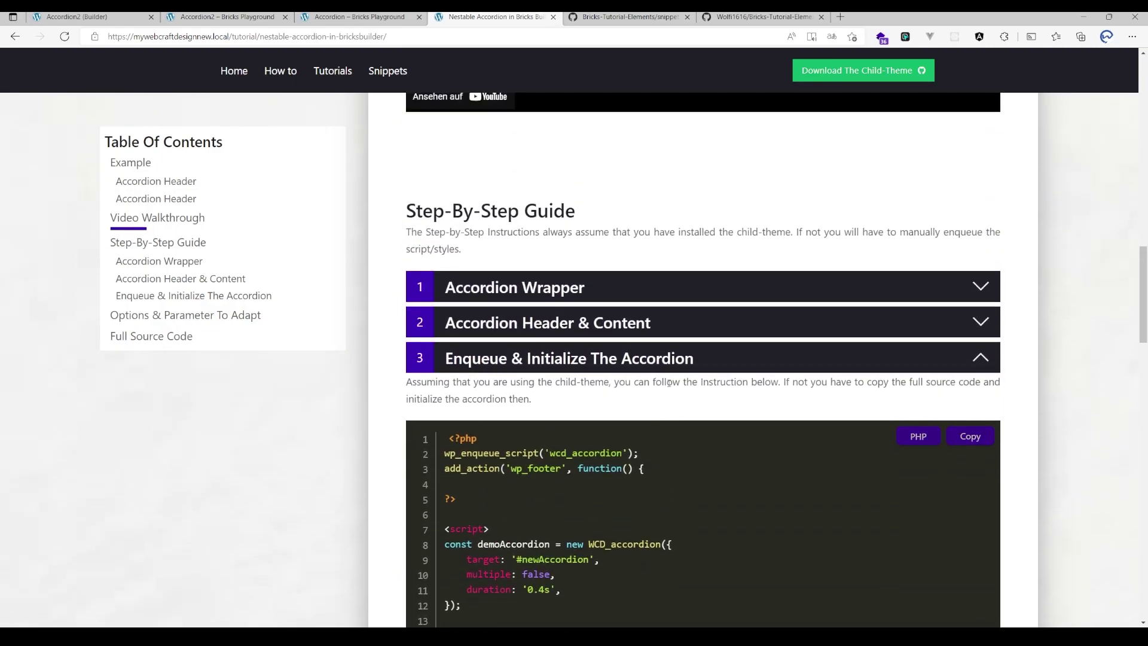
pyautogui.click(635, 324)
pyautogui.click(624, 294)
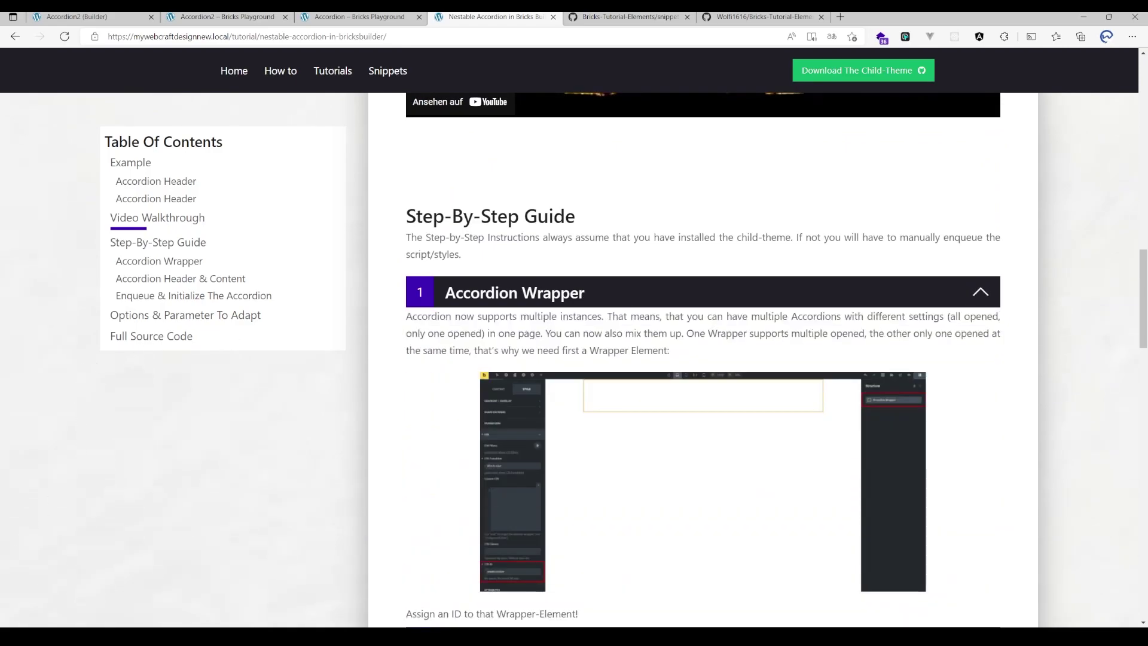